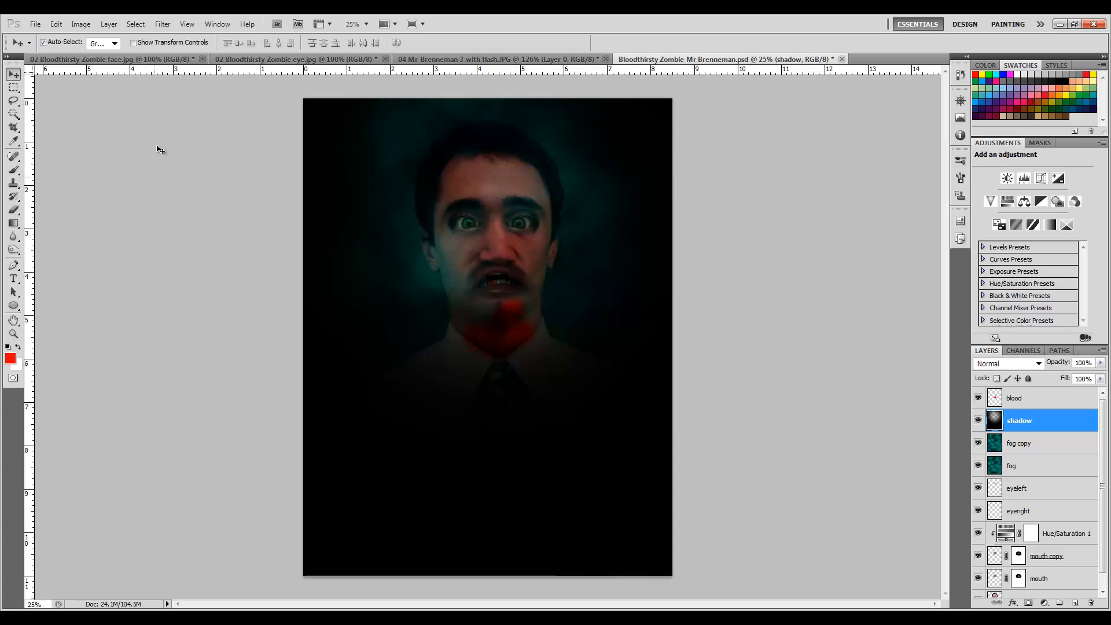
Review the open zombie and portrait images, then make a rectangular selection around the zombie's nose and mouth.
click(146, 60)
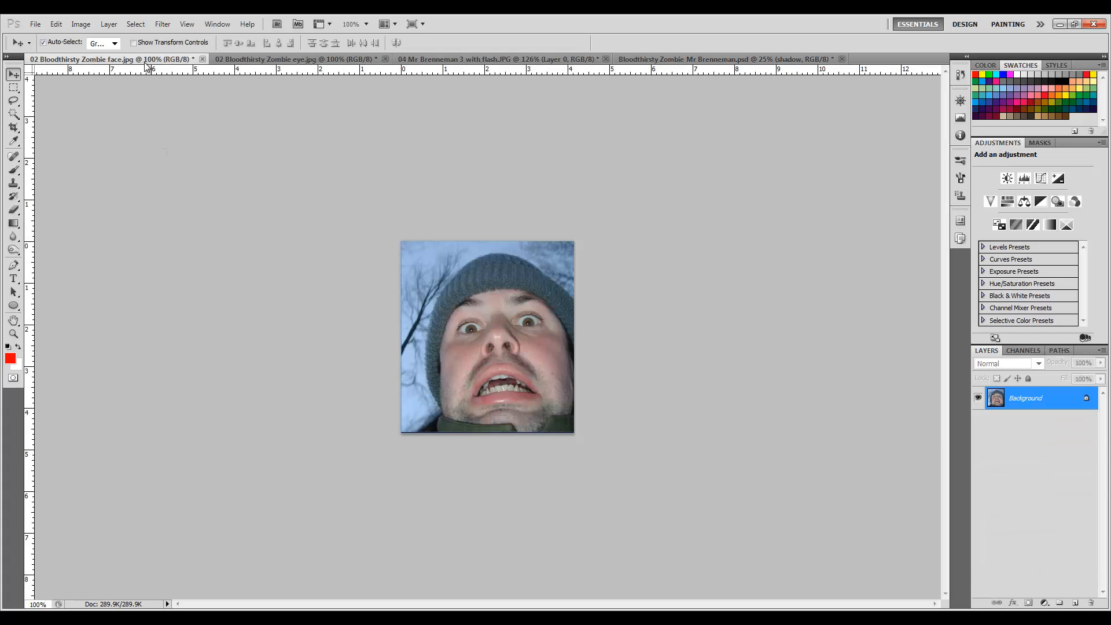
click(289, 59)
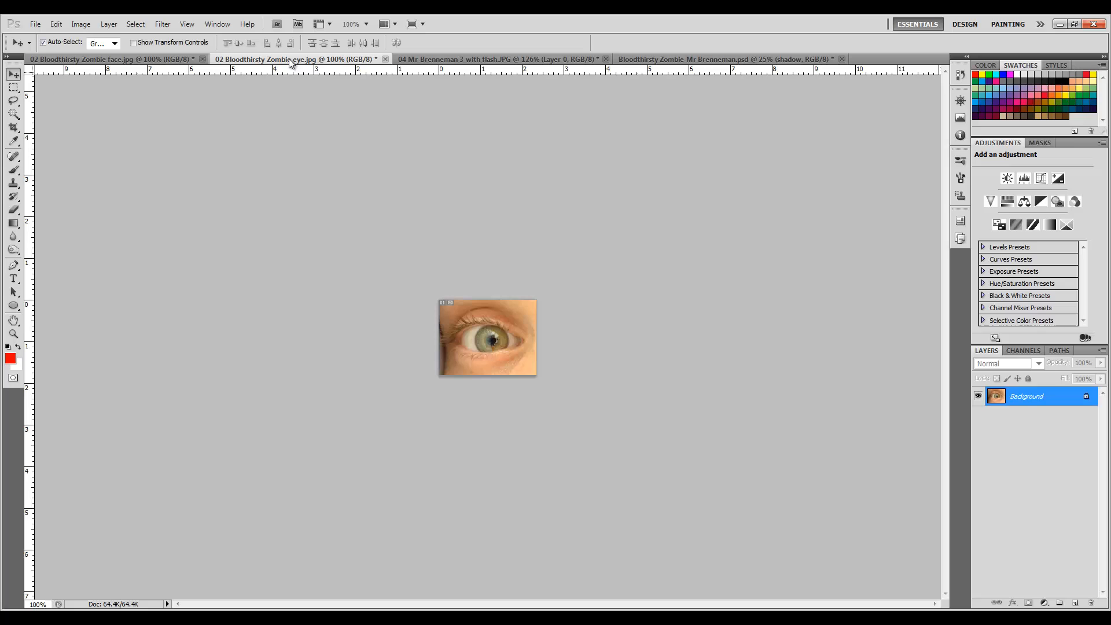
click(480, 59)
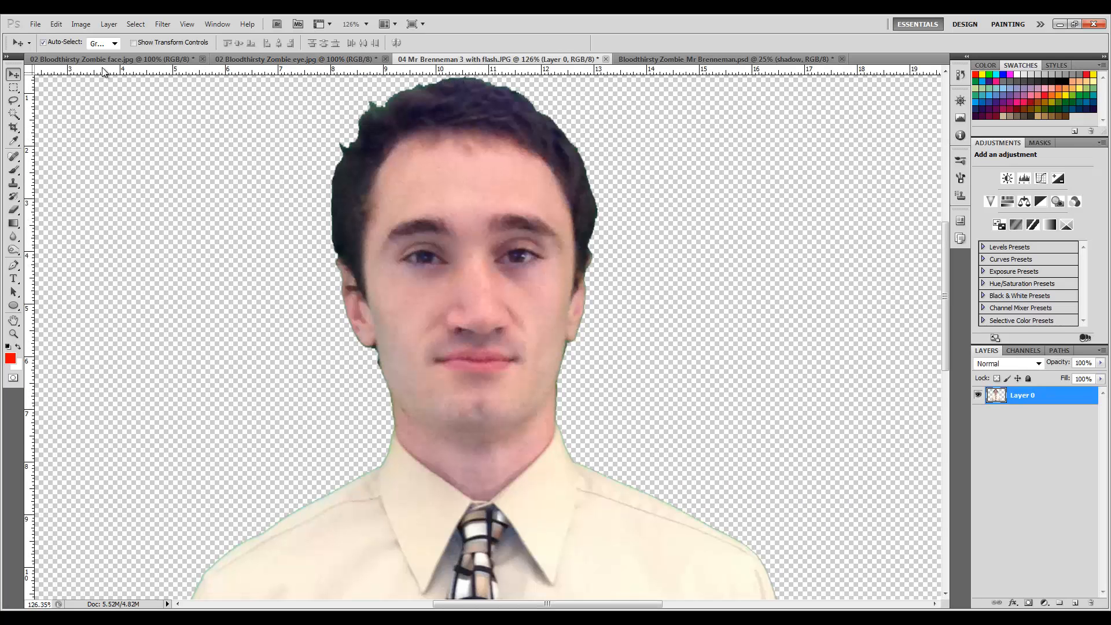
click(147, 60)
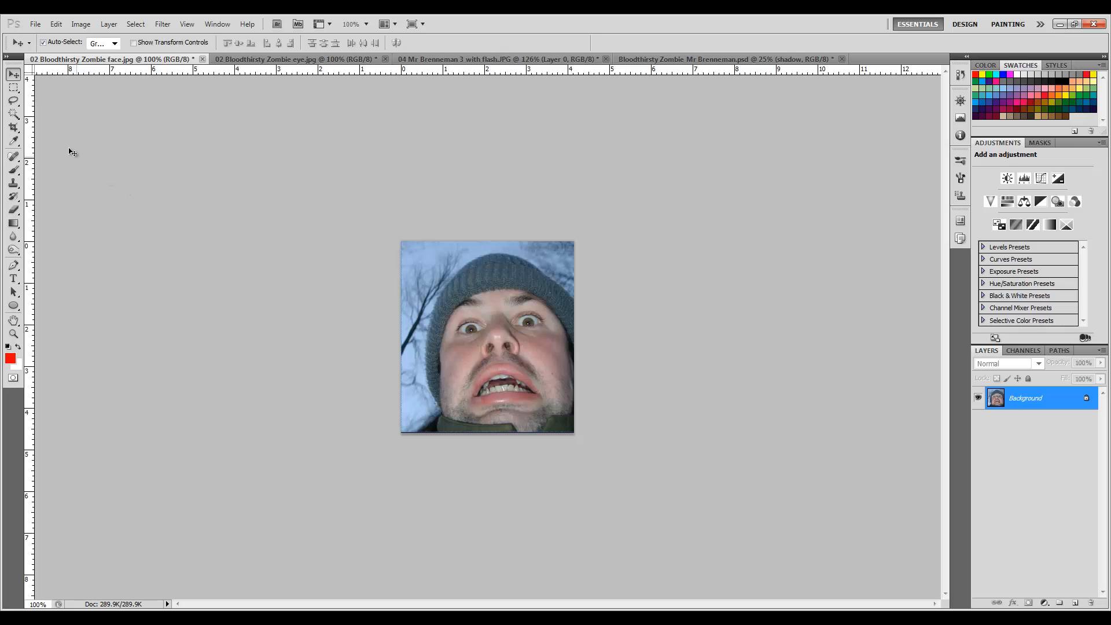
click(18, 90)
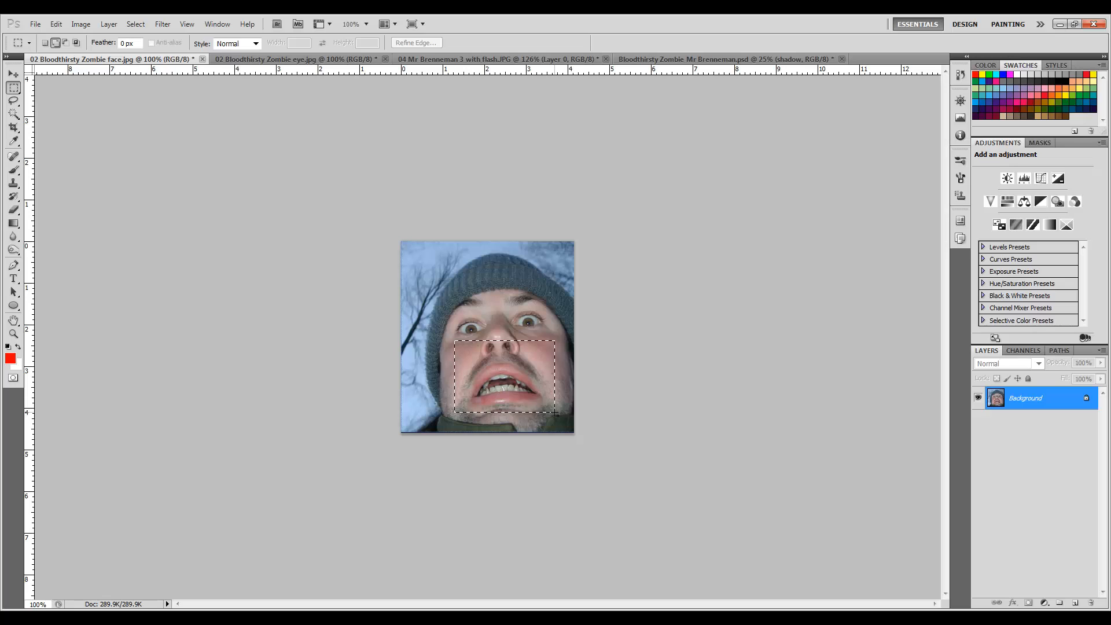
drag(555, 412, 556, 412)
Move the selected zombie mouth into the Mr Brenneman photo and drop it over his mouth.
click(9, 78)
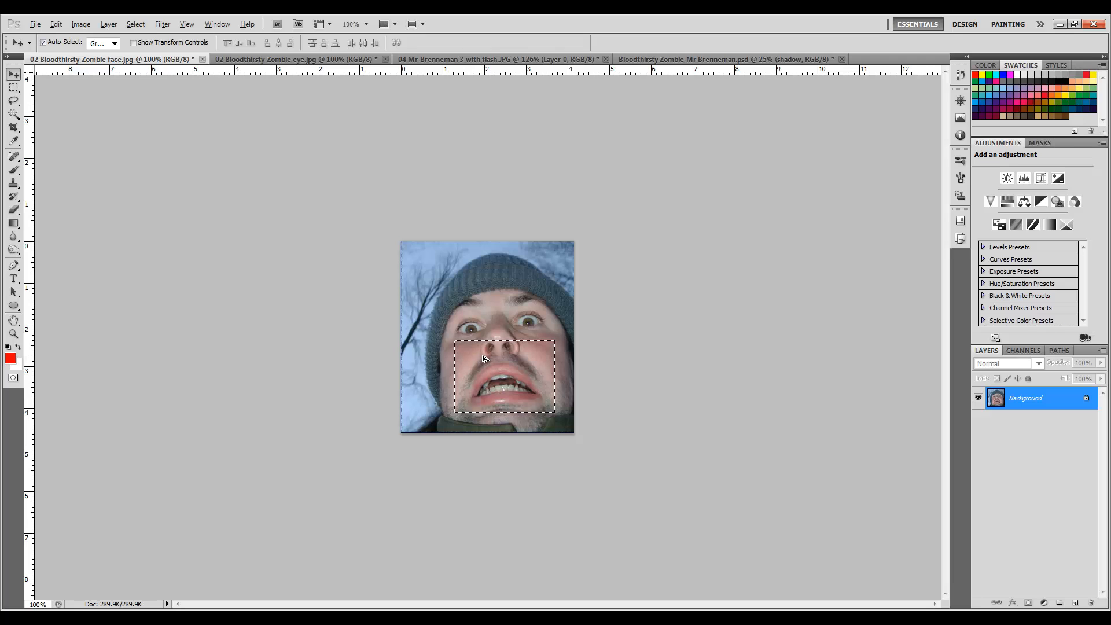
drag(485, 359, 415, 188)
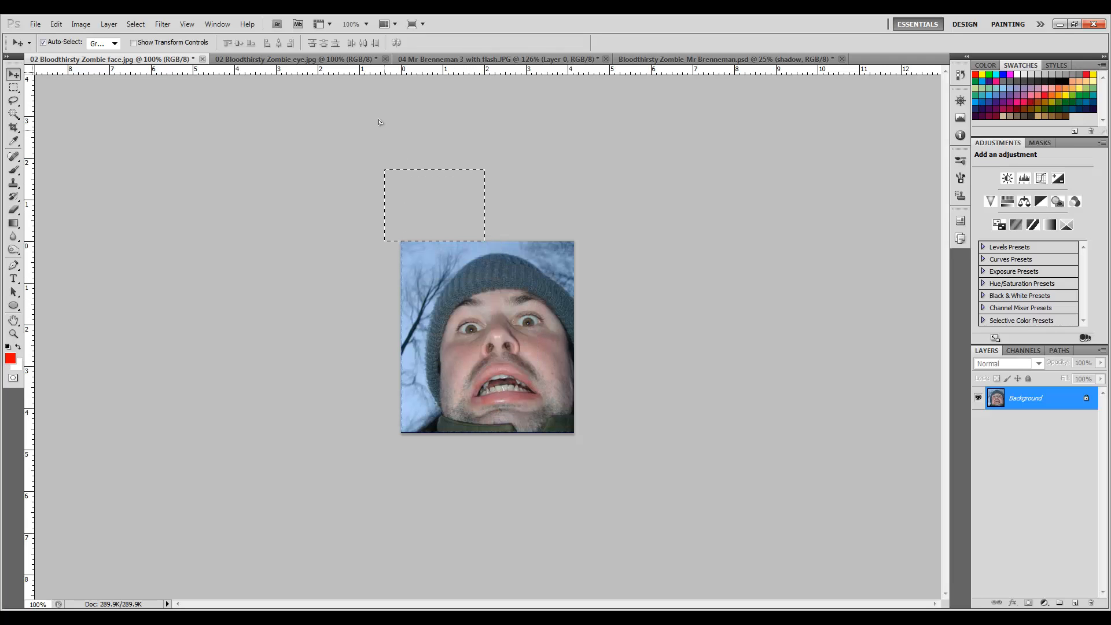
click(460, 61)
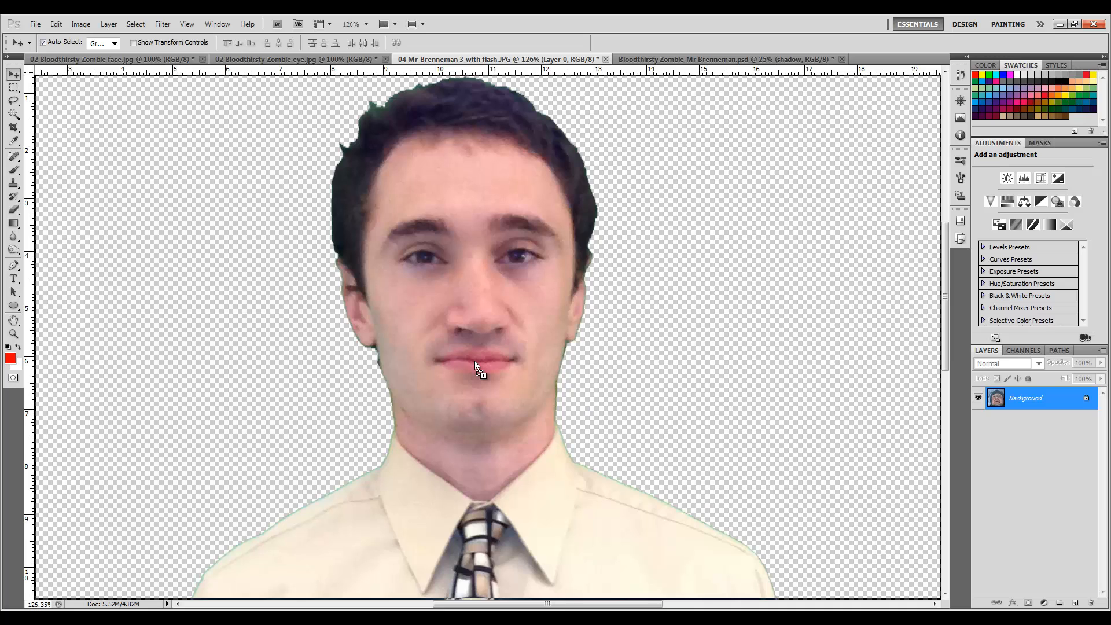
mouse_move(475, 361)
mouse_down()
mouse_move(461, 337)
mouse_move(463, 282)
mouse_move(468, 360)
mouse_move(465, 288)
mouse_move(467, 346)
mouse_up()
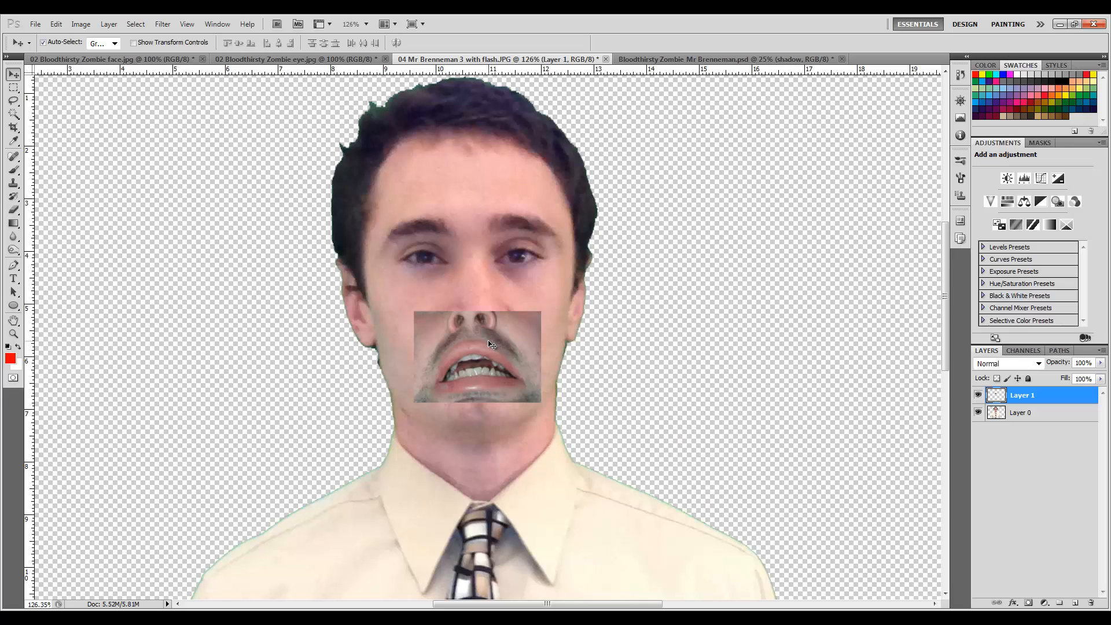
Set the pasted mouth layer's opacity to 50% so the face shows through.
key(2)
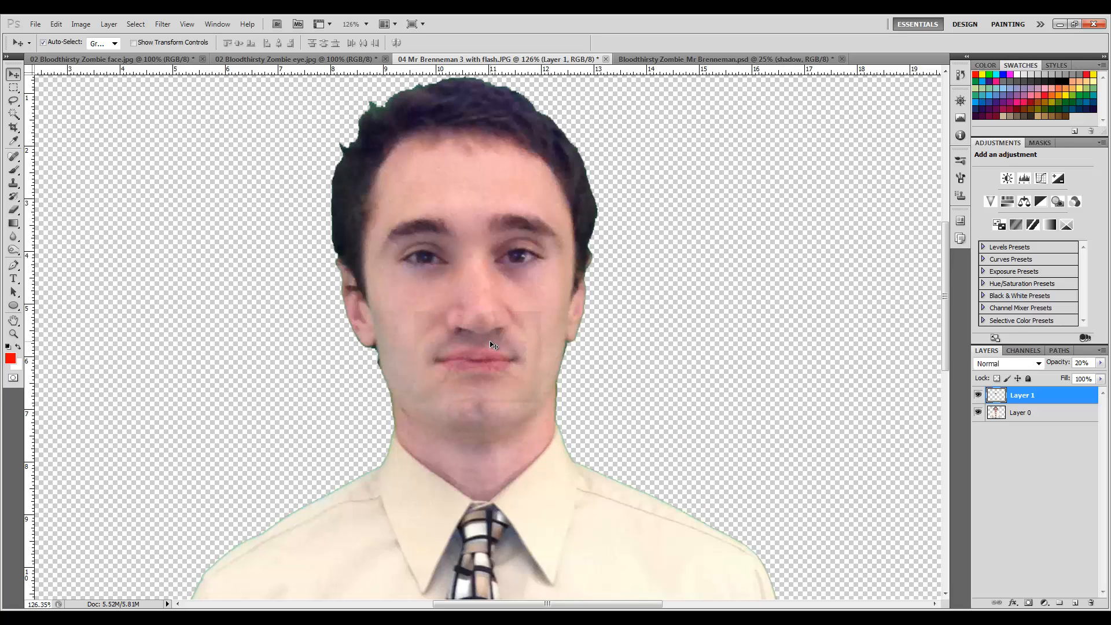
key(3)
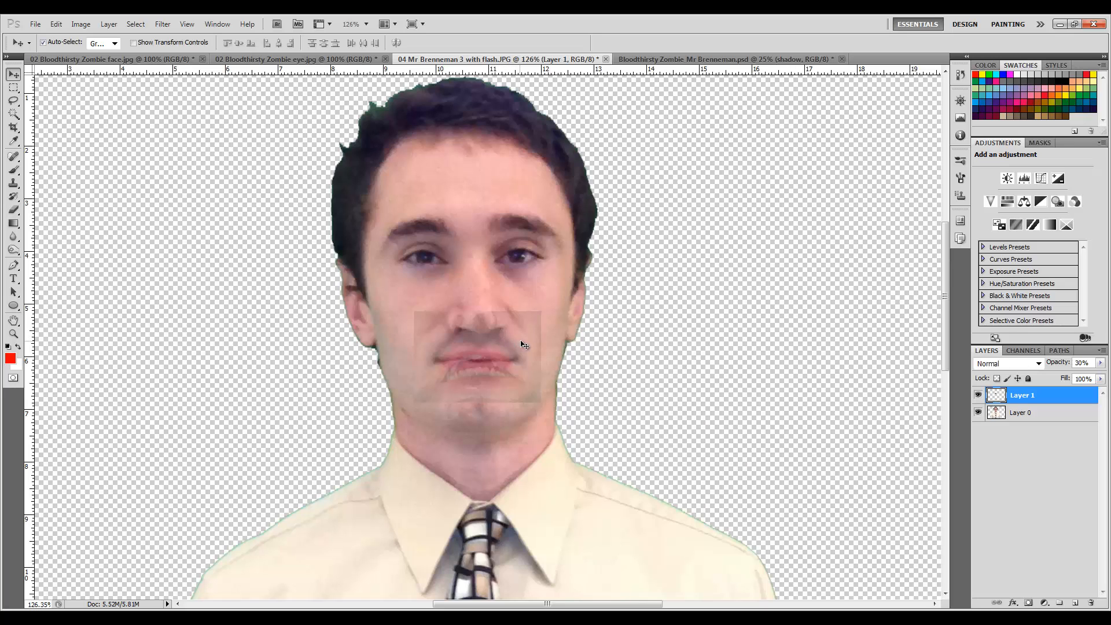
click(1099, 363)
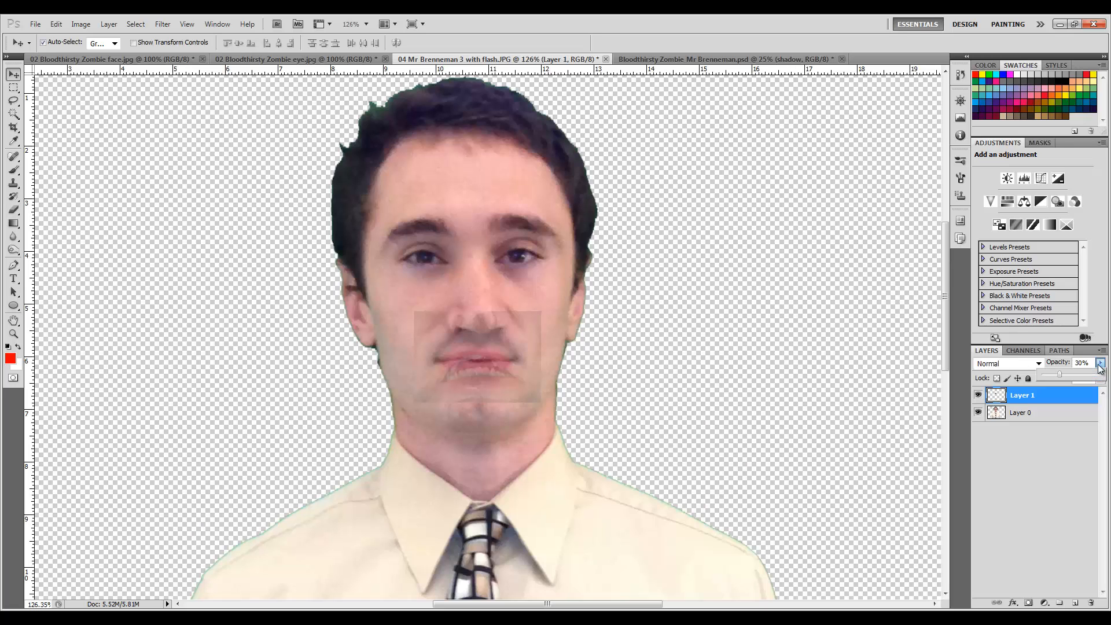
click(1072, 377)
drag(1071, 377, 1074, 377)
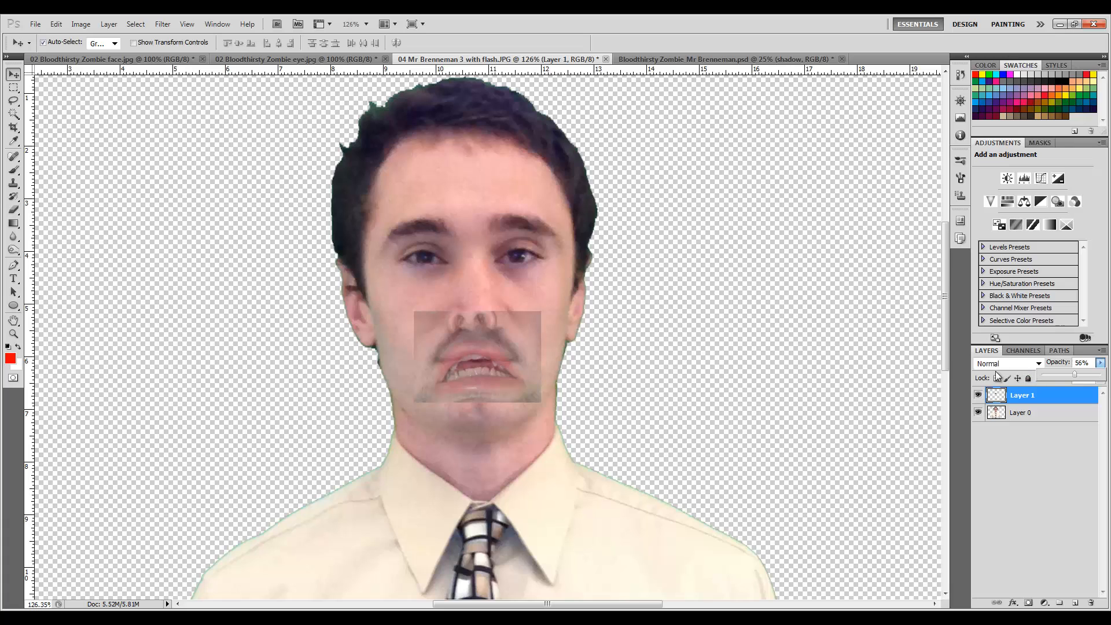
click(1032, 439)
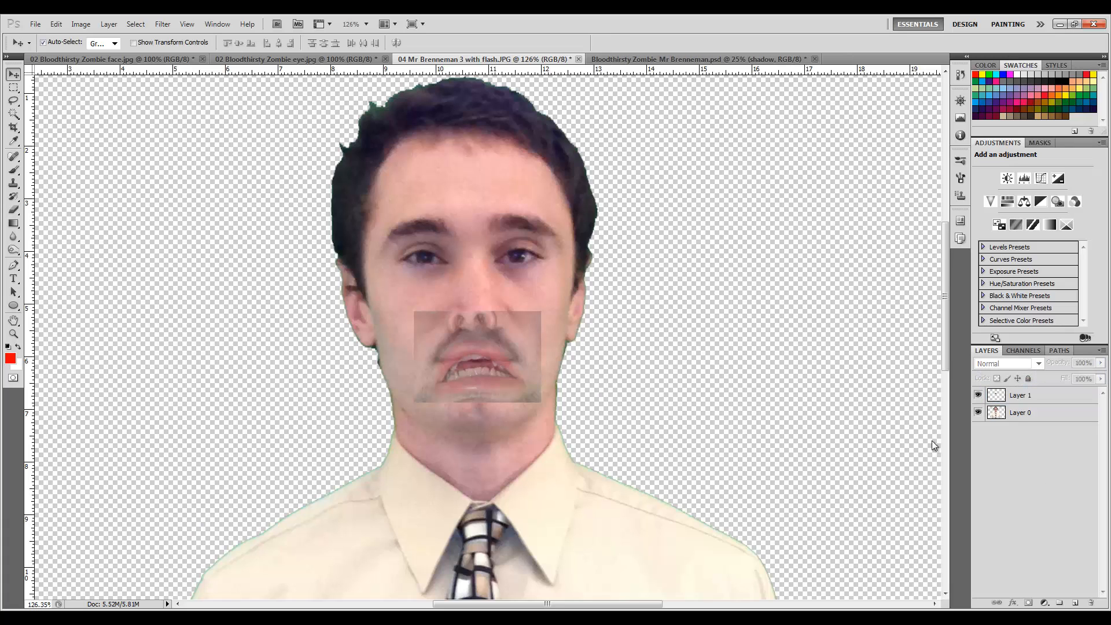
click(1028, 396)
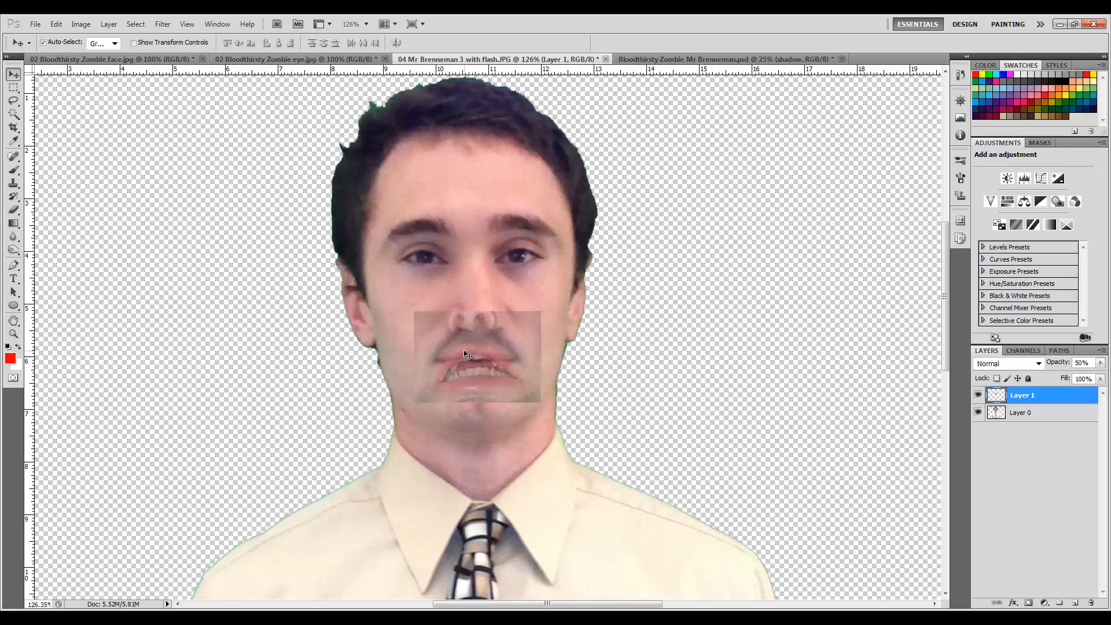
Nudge the mouth layer up and down to compare its alignment with the face.
key(Up)
key(Up)
key(Up)
key(Up)
key(Up)
key(Up)
key(Up)
key(Up)
key(Up)
key(Up)
key(Up)
key(Up)
key(Up)
key(Up)
key(Up)
key(Up)
key(Up)
key(Up)
key(Up)
key(Up)
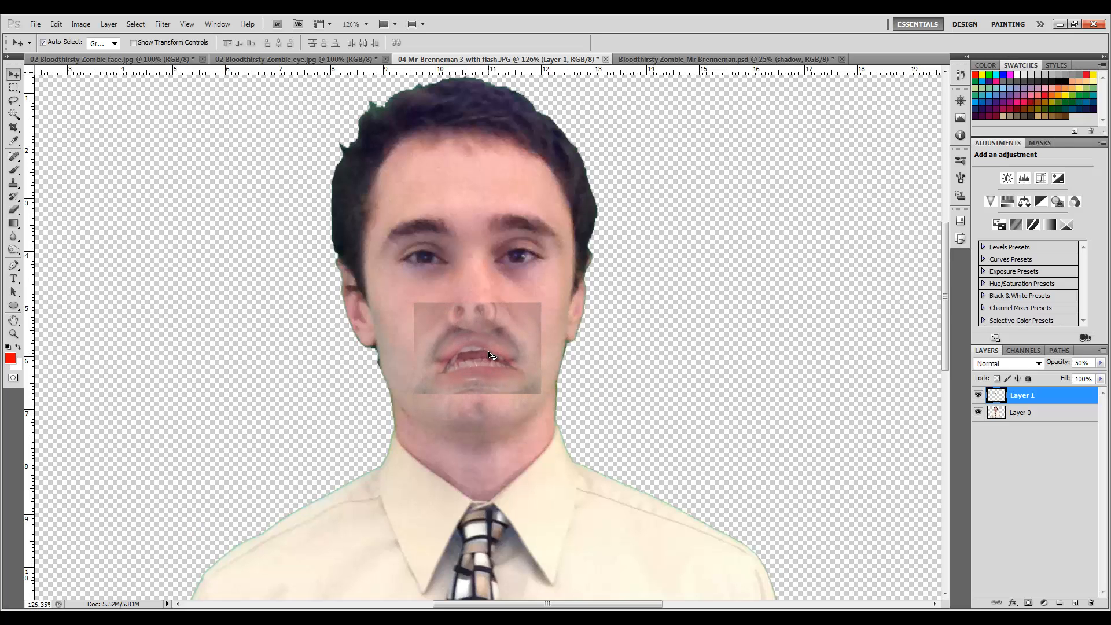
key(Down)
key(Down)
key(Down)
key(Down)
key(Down)
key(Down)
key(Down)
key(Down)
key(Down)
key(Down)
key(Down)
key(Down)
key(Down)
key(Down)
key(Down)
key(Down)
key(Down)
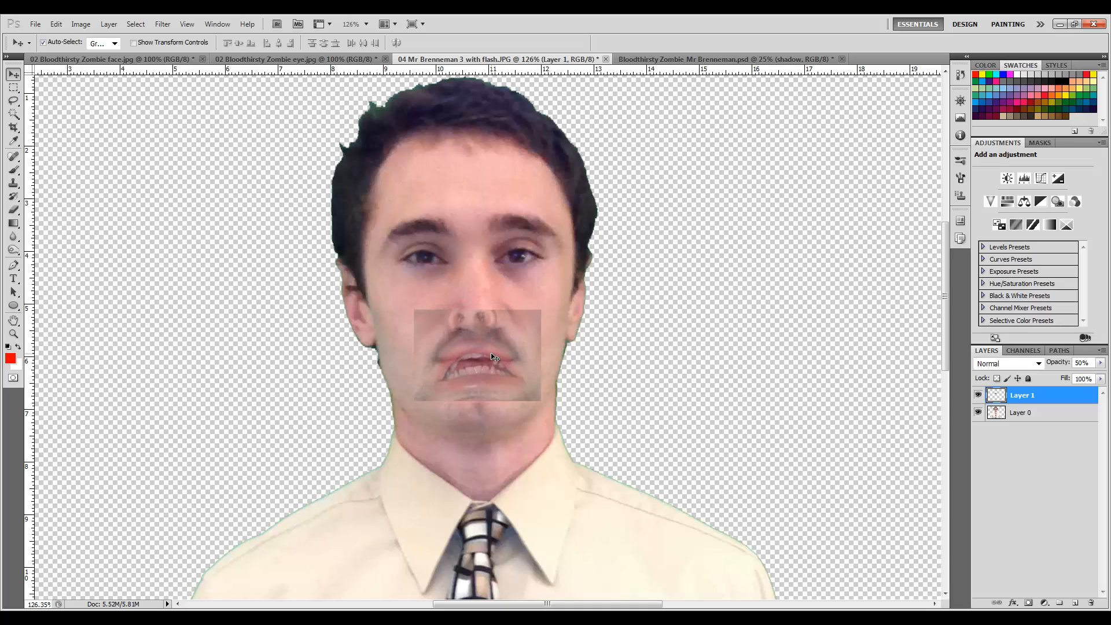
key(Up)
key(Up)
key(Up)
key(Up)
key(Up)
key(Up)
key(Up)
key(Up)
key(Up)
key(Up)
key(Up)
key(Up)
key(Up)
key(Up)
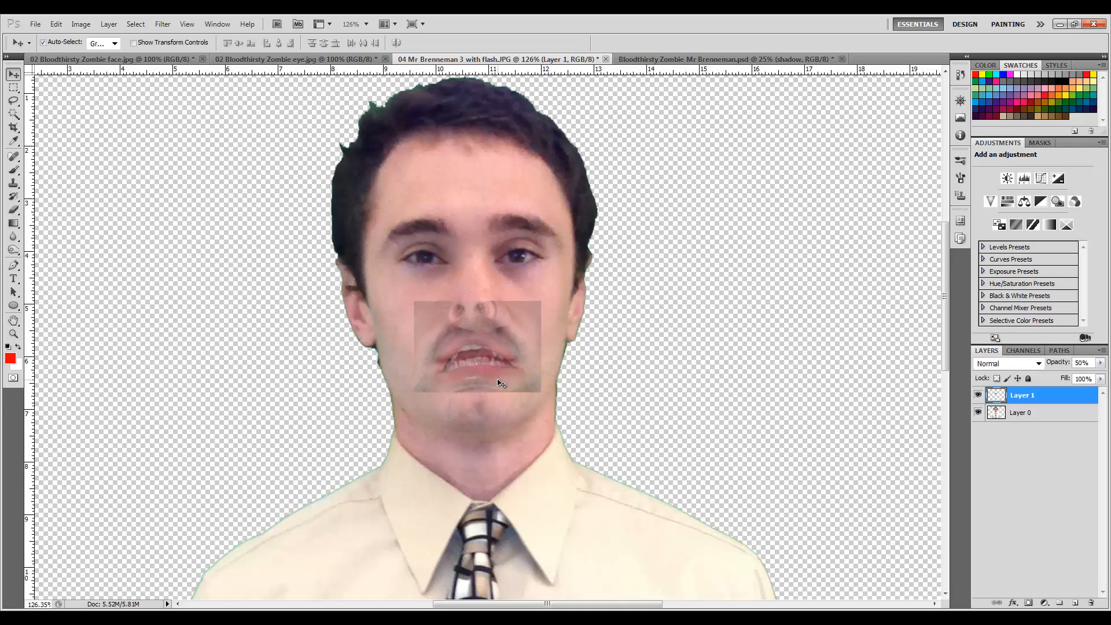
key(Down)
key(Down)
key(Down)
key(Down)
key(Down)
key(Down)
key(Down)
key(Down)
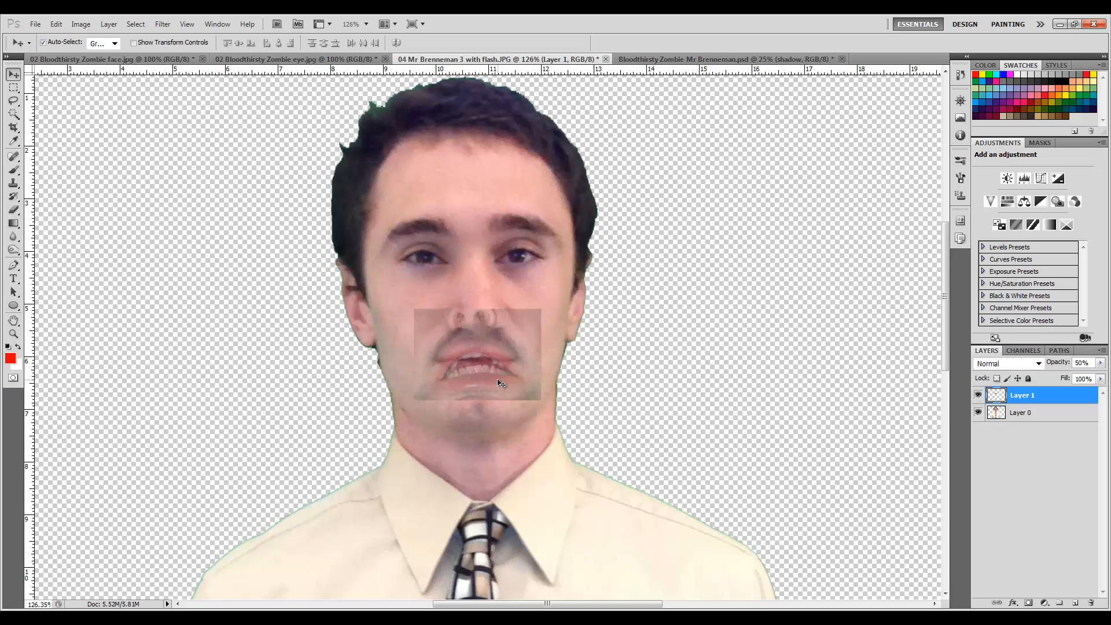
key(Down)
key(Down)
key(Up)
key(Up)
Free Transform the mouth layer to about 104% width and 94% height to fit the face, and commit.
key(ctrl+t)
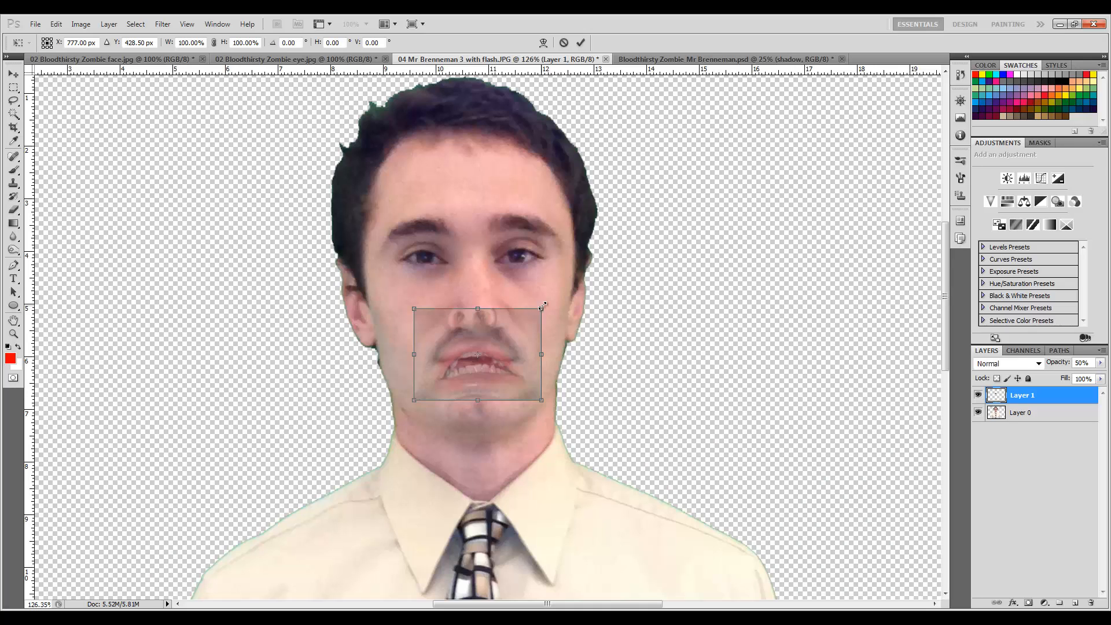
drag(545, 305, 561, 348)
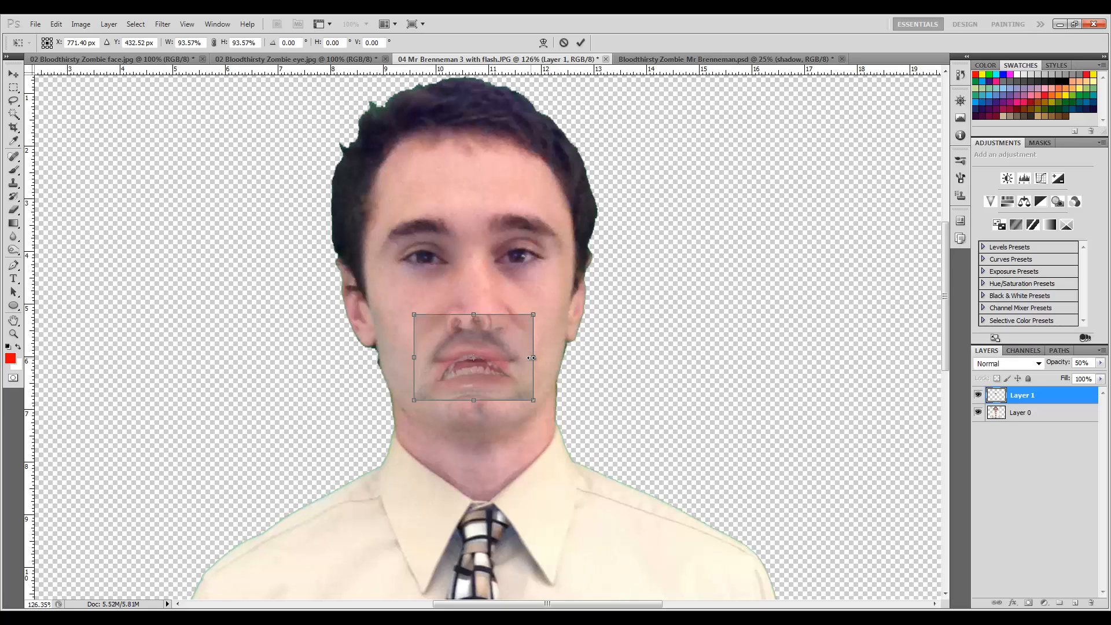
drag(531, 358, 540, 358)
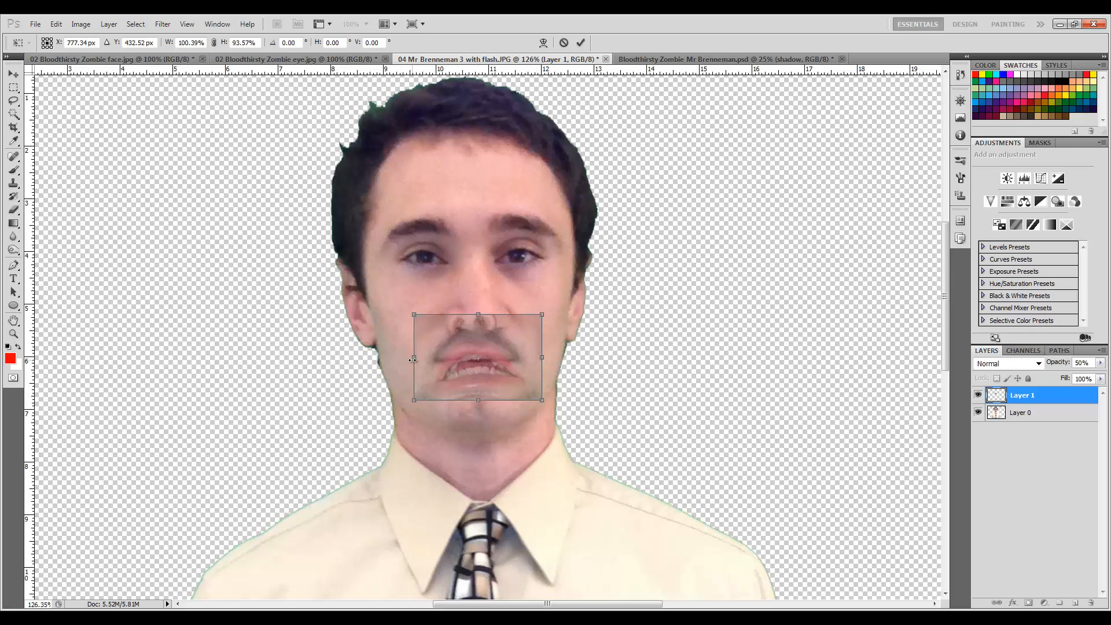
drag(412, 360, 458, 357)
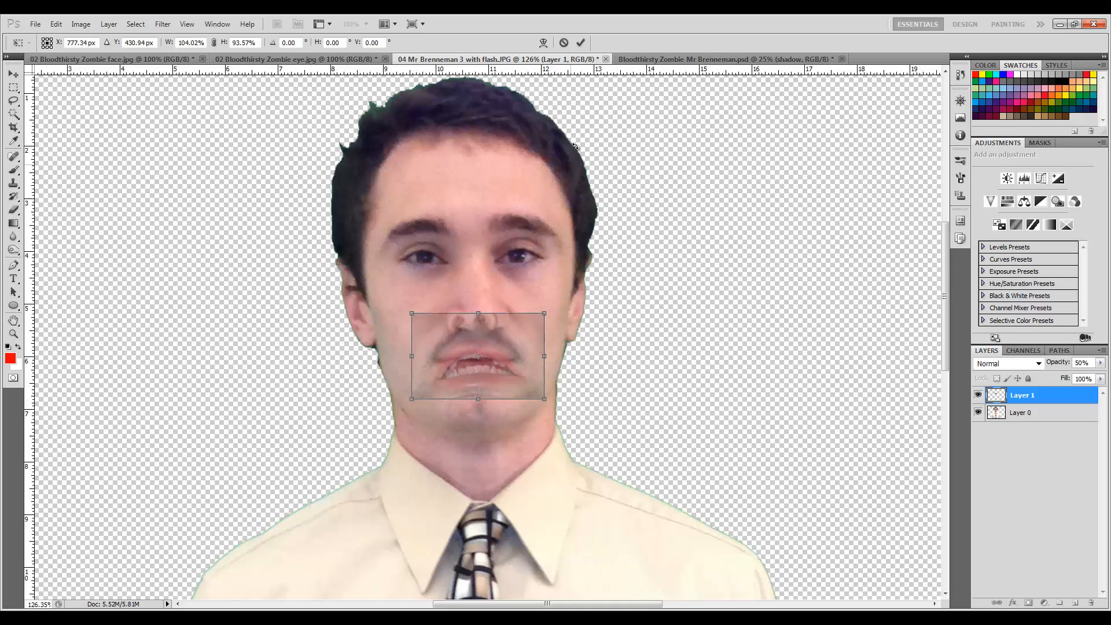
click(580, 43)
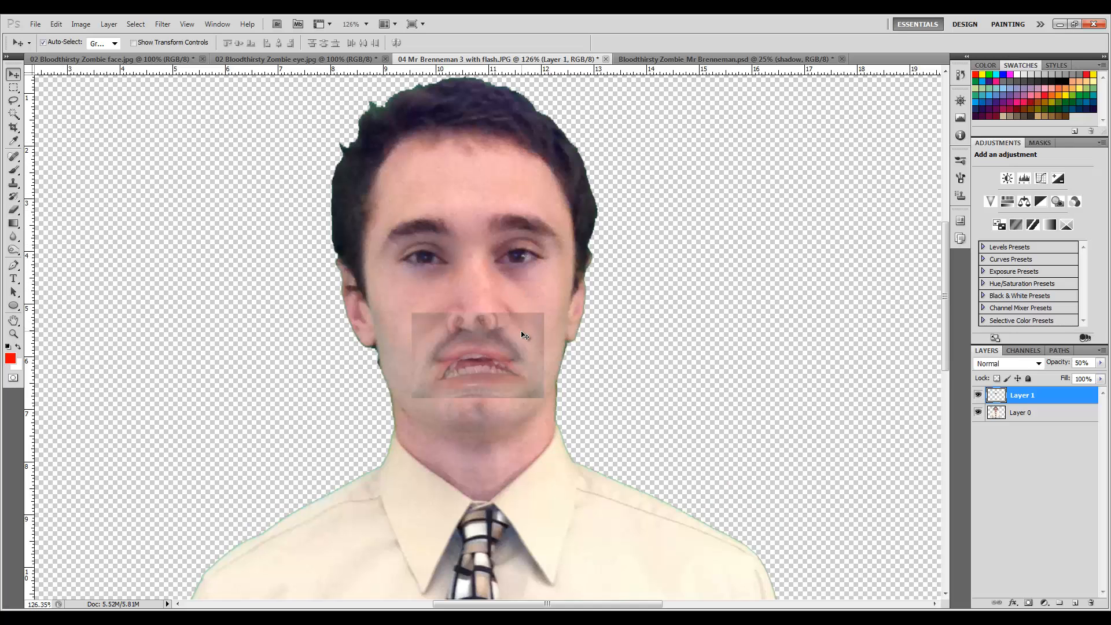
Restore the mouth layer's opacity to 100% and add a layer mask to it.
key(0)
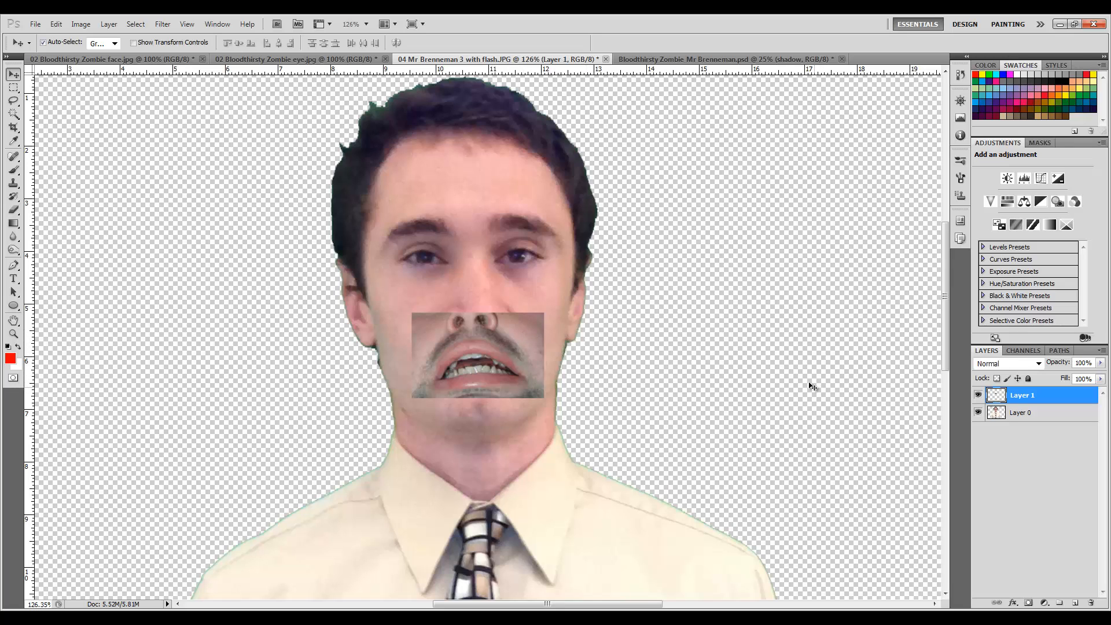
click(1032, 603)
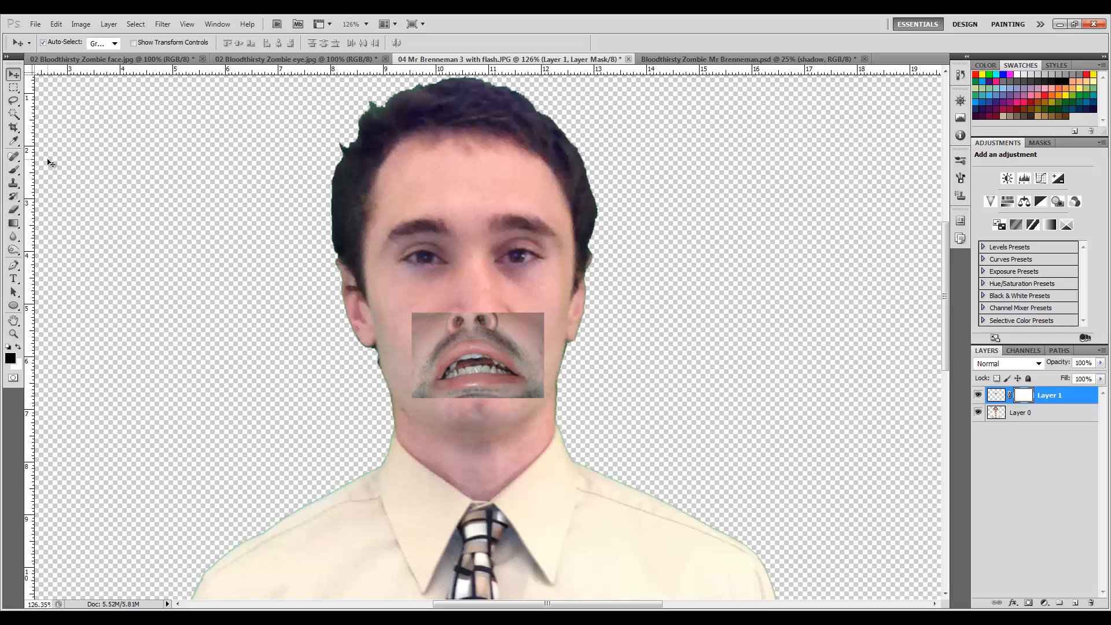
Select the Brush tool with a soft round 50 px brush at 0% hardness.
click(14, 170)
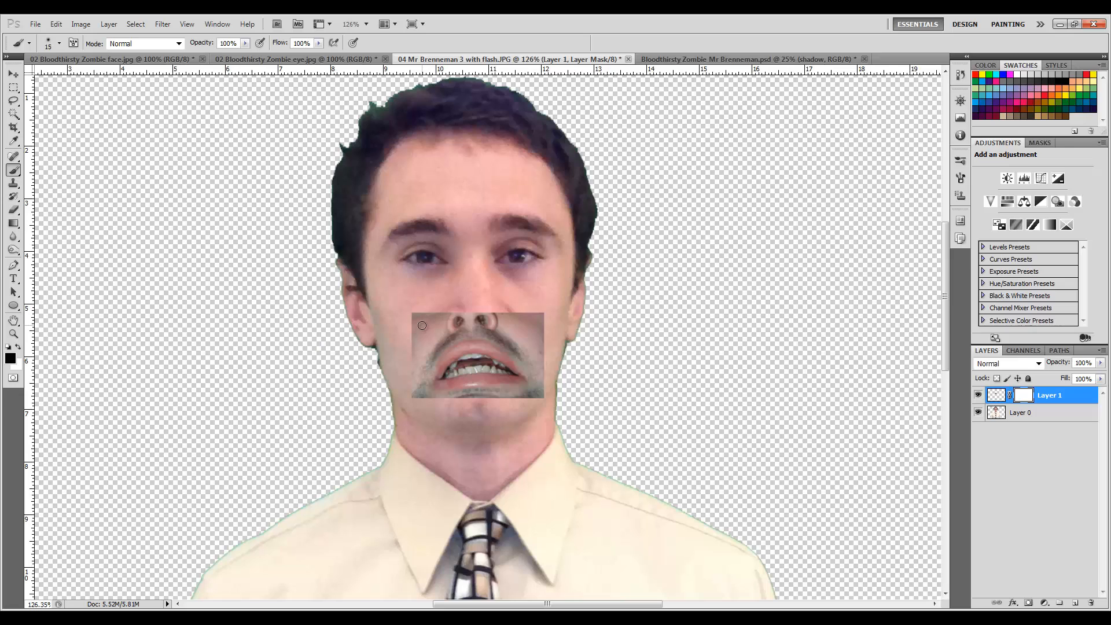
key(bracketright)
key(bracketright)
key(bracketright)
click(59, 44)
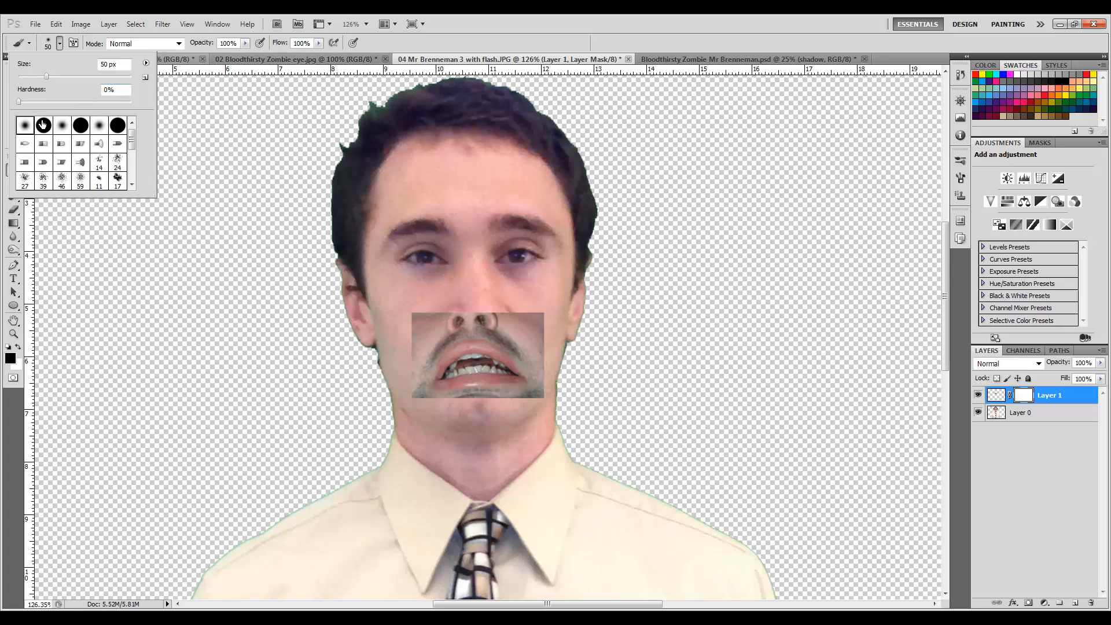
click(446, 43)
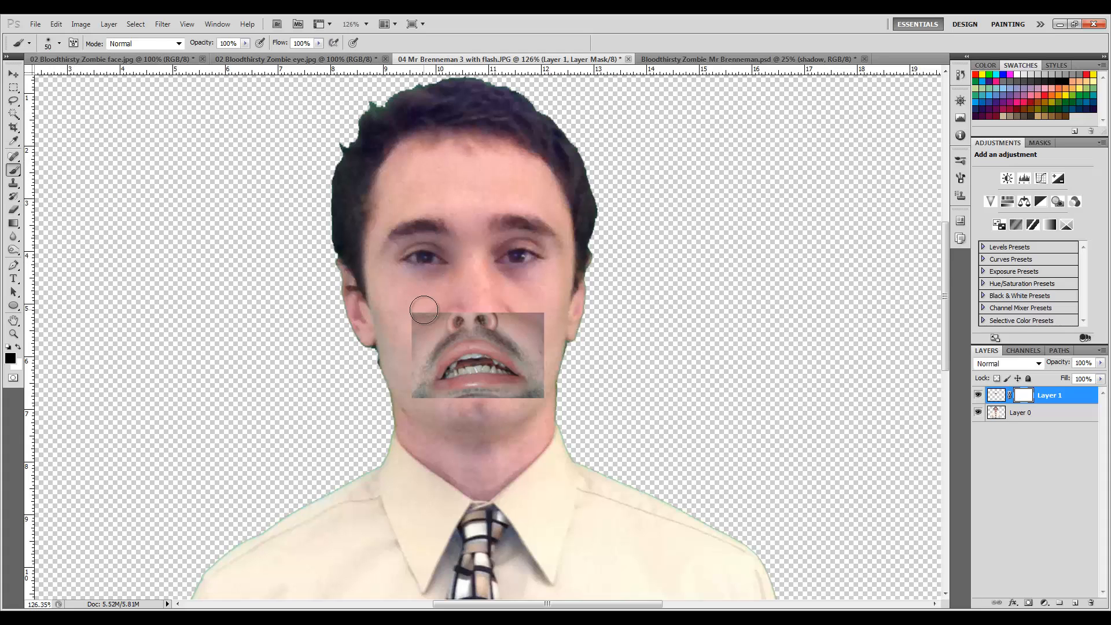
Paint black on the mouth layer's mask to blend the patch's edges around the mouth and chin into the face.
mouse_move(433, 315)
mouse_down()
mouse_move(426, 304)
mouse_move(409, 328)
mouse_move(441, 311)
mouse_move(410, 331)
mouse_move(390, 375)
mouse_move(404, 352)
mouse_move(404, 387)
mouse_move(421, 405)
mouse_move(407, 399)
mouse_move(443, 418)
mouse_up()
scroll(457, 409, up, 6)
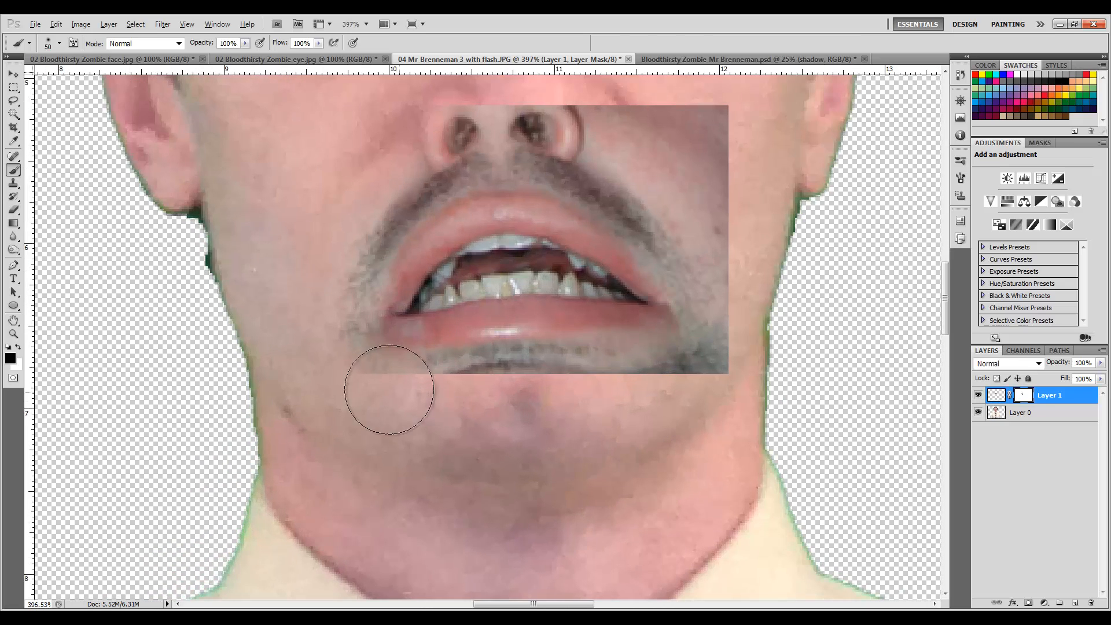
mouse_move(389, 389)
mouse_down()
mouse_move(353, 391)
mouse_move(444, 420)
mouse_move(744, 404)
mouse_move(723, 410)
mouse_move(748, 376)
mouse_move(718, 407)
mouse_move(748, 357)
mouse_move(768, 270)
mouse_move(757, 325)
mouse_move(738, 128)
mouse_move(761, 225)
mouse_move(722, 139)
mouse_move(701, 118)
mouse_move(732, 179)
mouse_move(655, 104)
mouse_move(681, 131)
mouse_move(484, 98)
mouse_move(408, 119)
mouse_move(385, 137)
mouse_move(481, 106)
mouse_move(586, 122)
mouse_up()
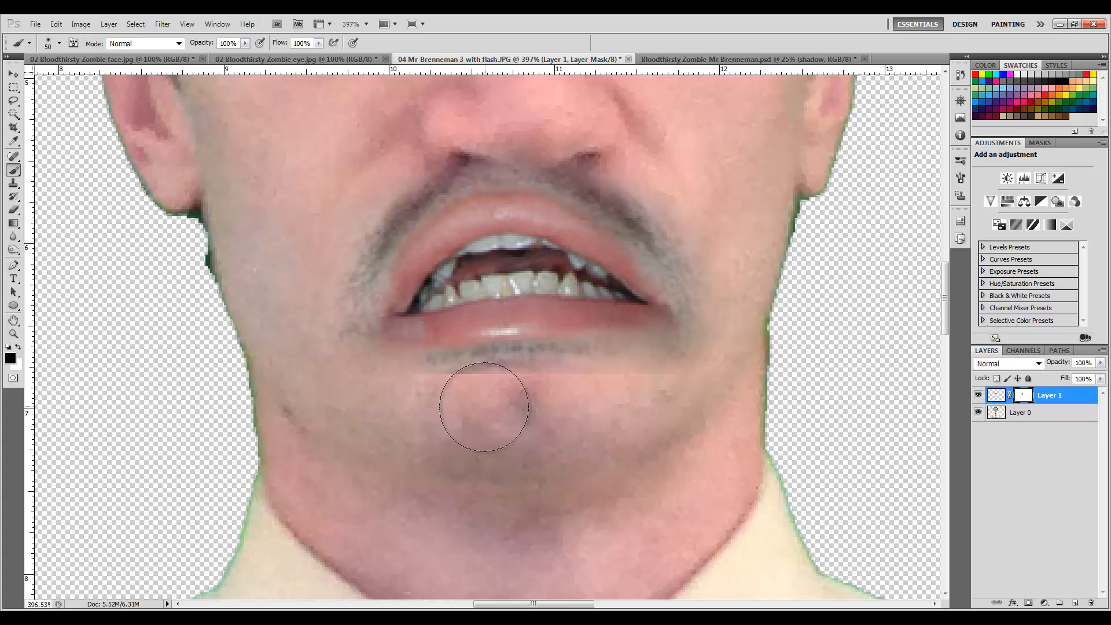
mouse_move(544, 406)
mouse_down()
mouse_move(427, 405)
mouse_move(733, 409)
mouse_up()
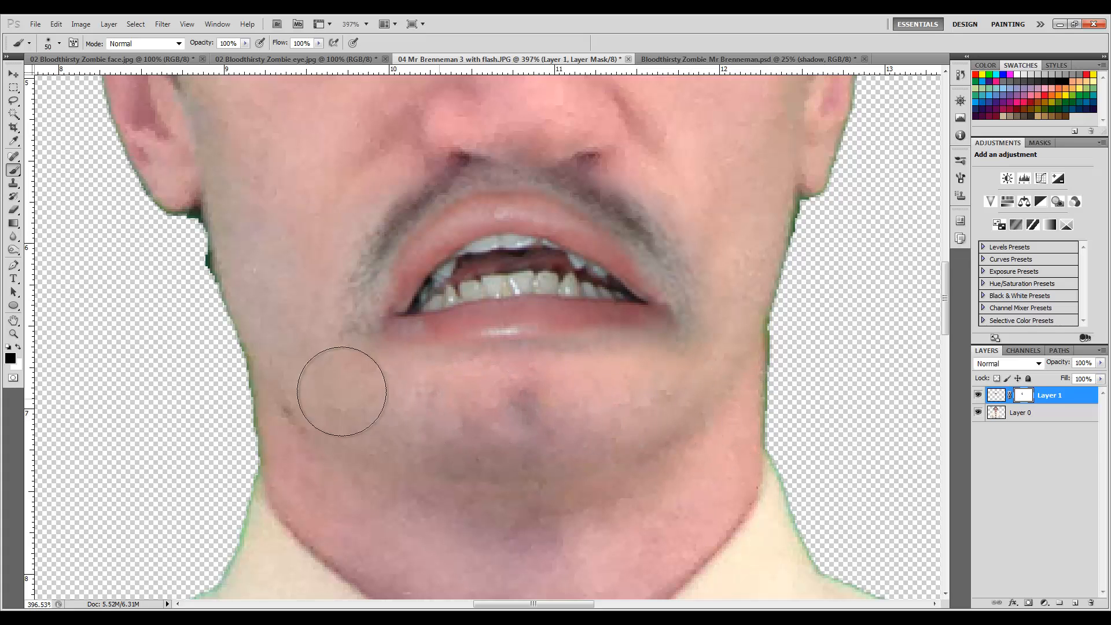
Zoom in and out to examine how the blended mouth sits on the face.
scroll(697, 272, up, 2)
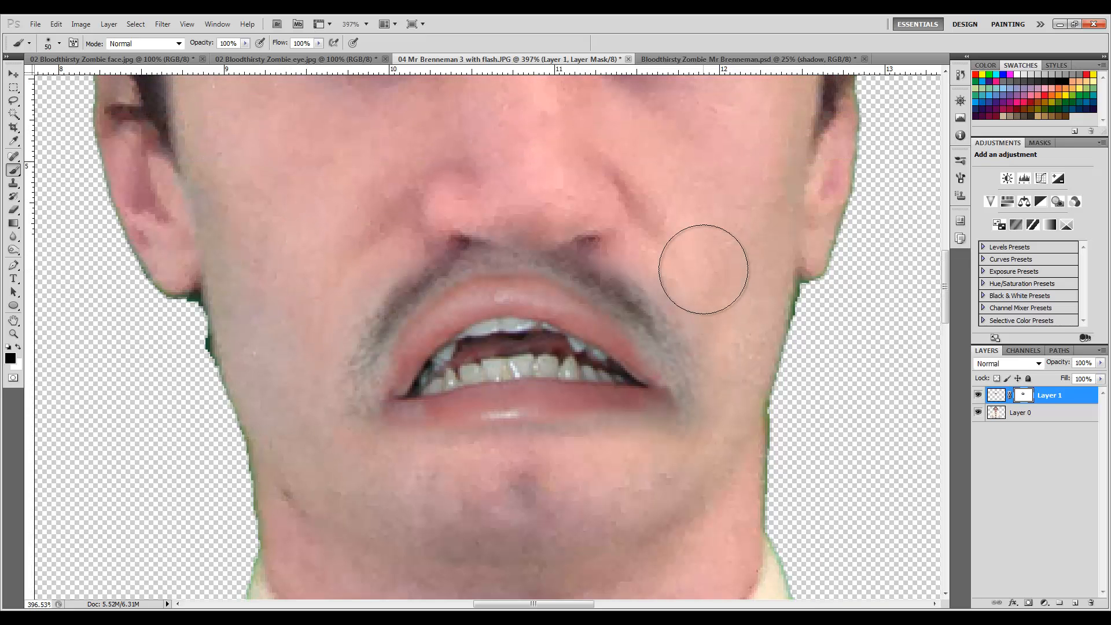
scroll(691, 280, down, 2)
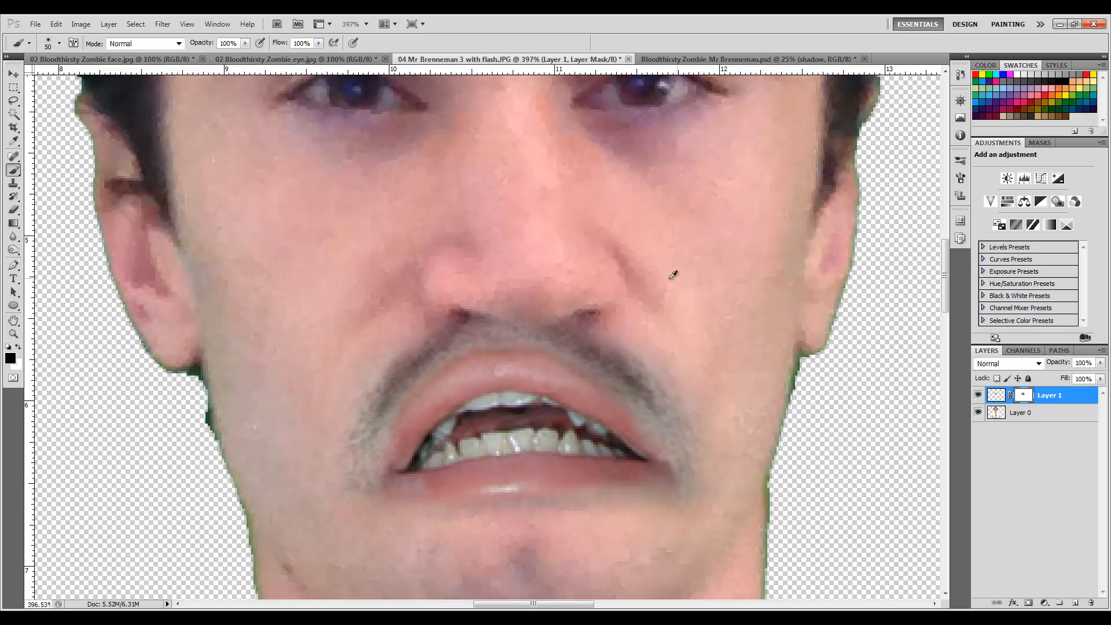
scroll(671, 273, down, 2)
scroll(641, 267, down, 2)
scroll(653, 315, up, 2)
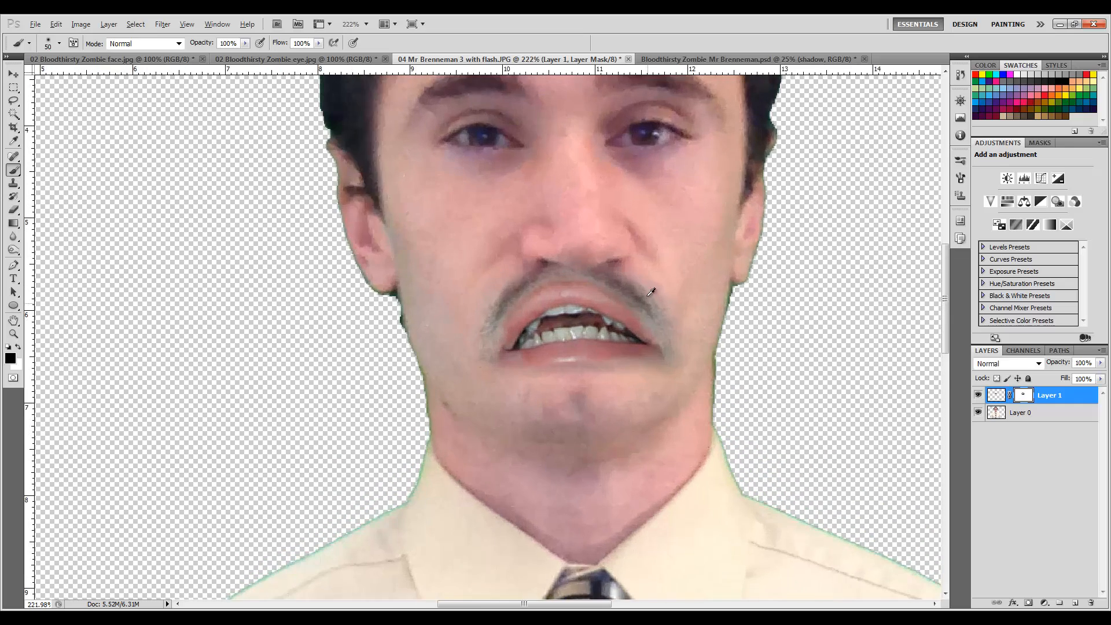
scroll(648, 281, down, 2)
scroll(657, 288, up, 3)
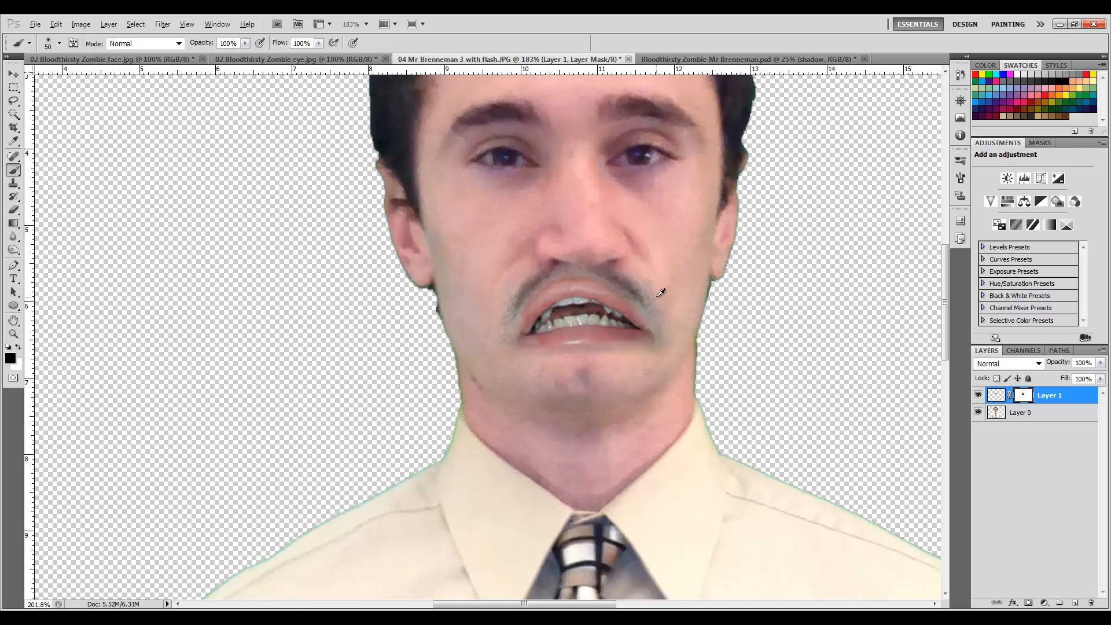
scroll(658, 288, down, 2)
Move the mouth layer slightly right, then nudge it three steps left and three steps down.
key(alt)
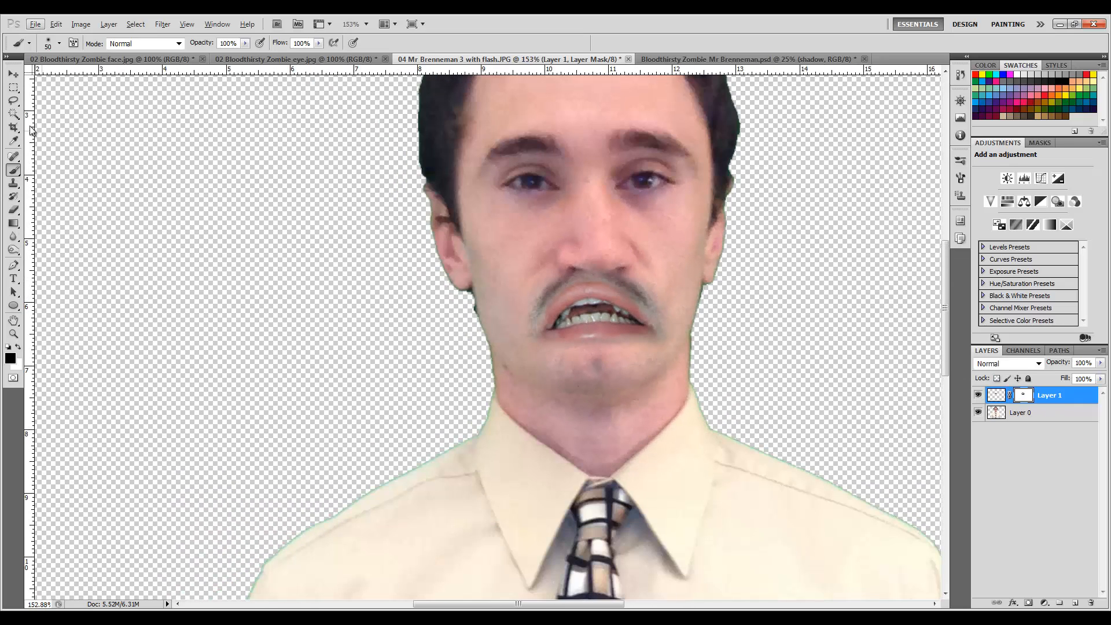
click(14, 75)
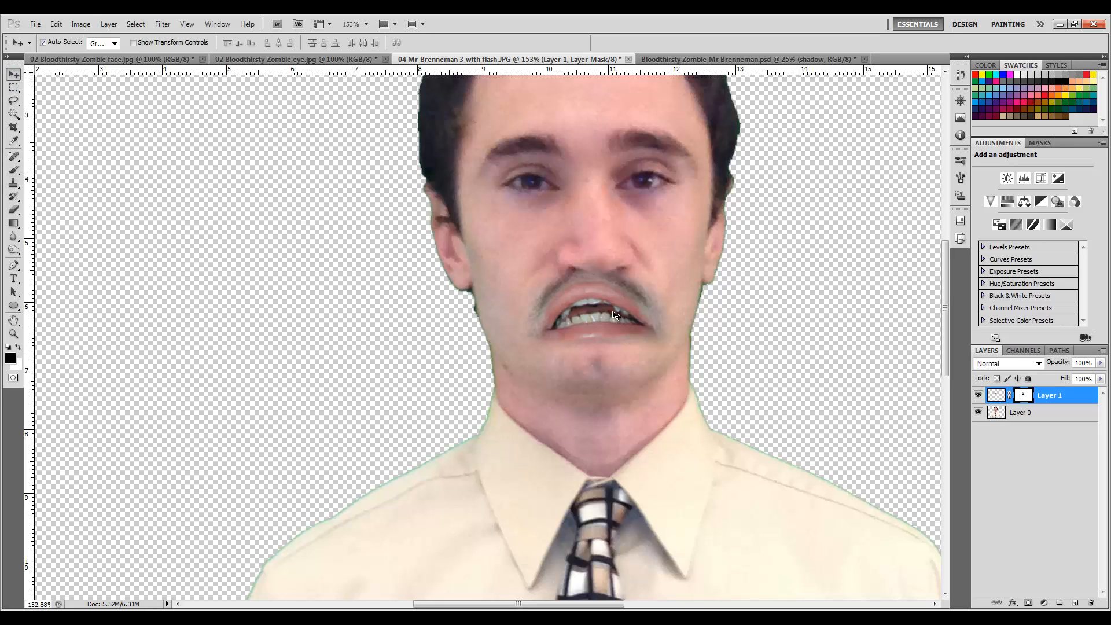
drag(615, 314, 625, 313)
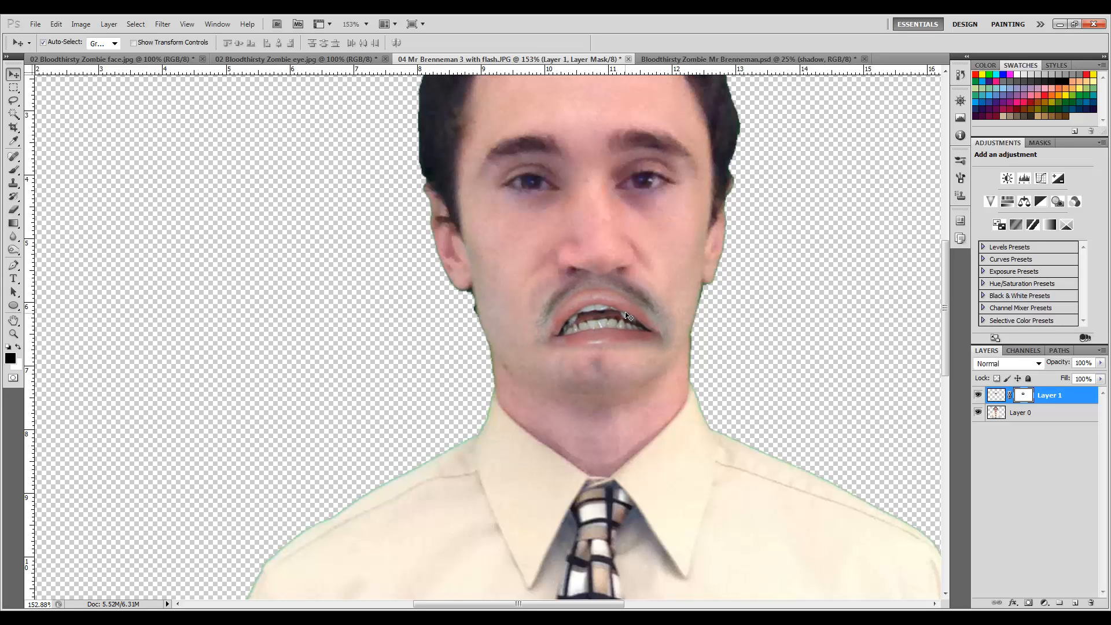
key(Left)
key(Left)
key(Left)
key(Left)
key(Down)
key(Down)
key(Down)
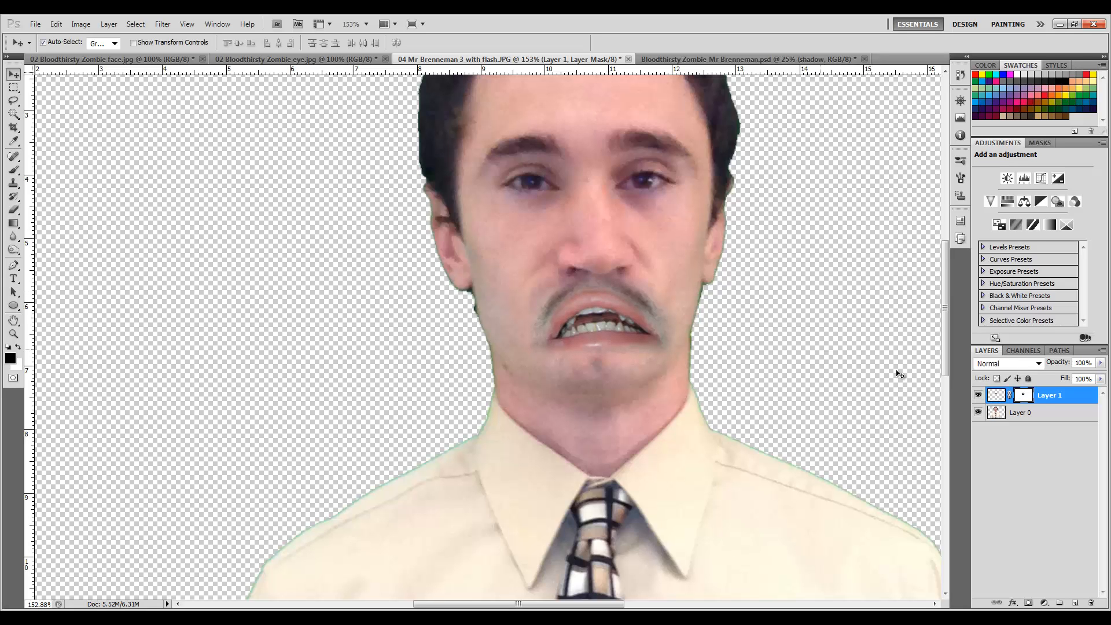
With a 30 px brush, touch up the mask below the lower lip, painting white and then black.
click(15, 172)
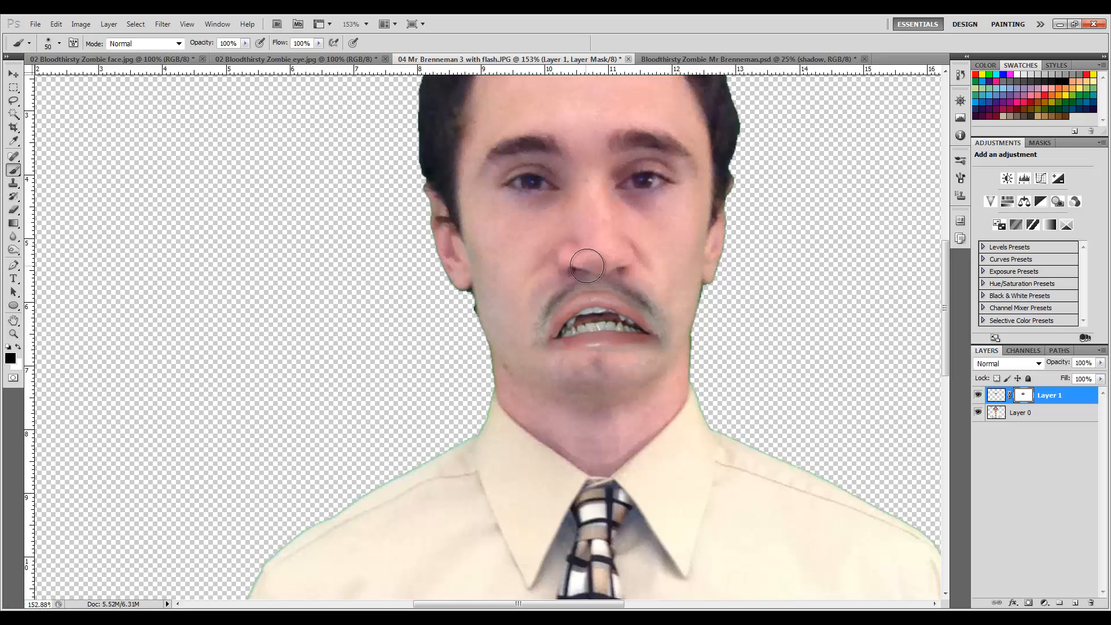
key(bracketleft)
key(bracketleft)
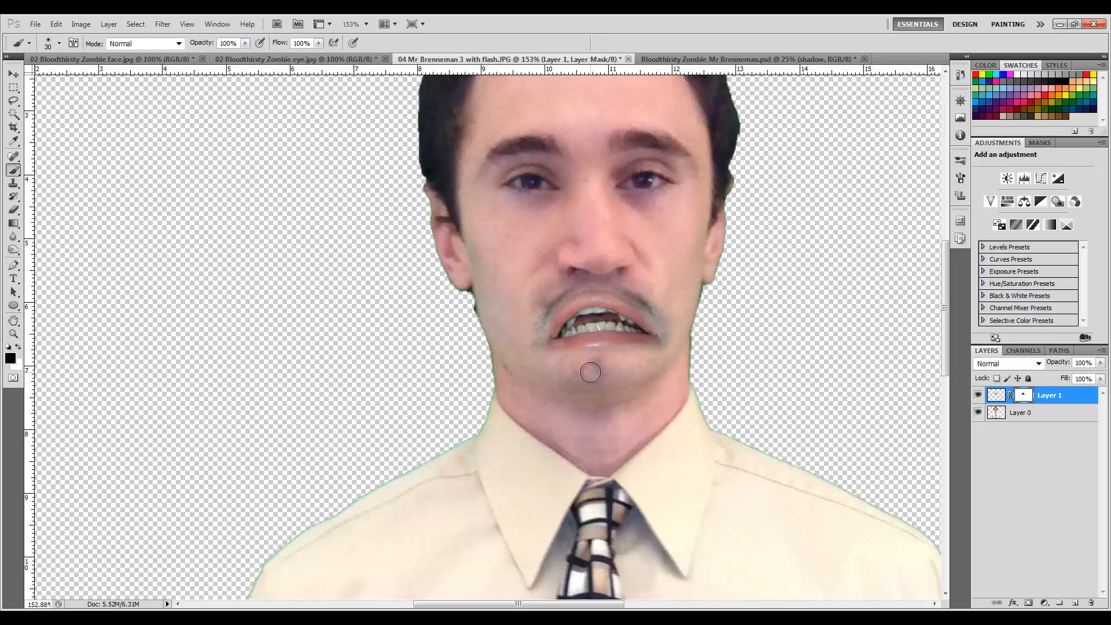
scroll(632, 350, up, 5)
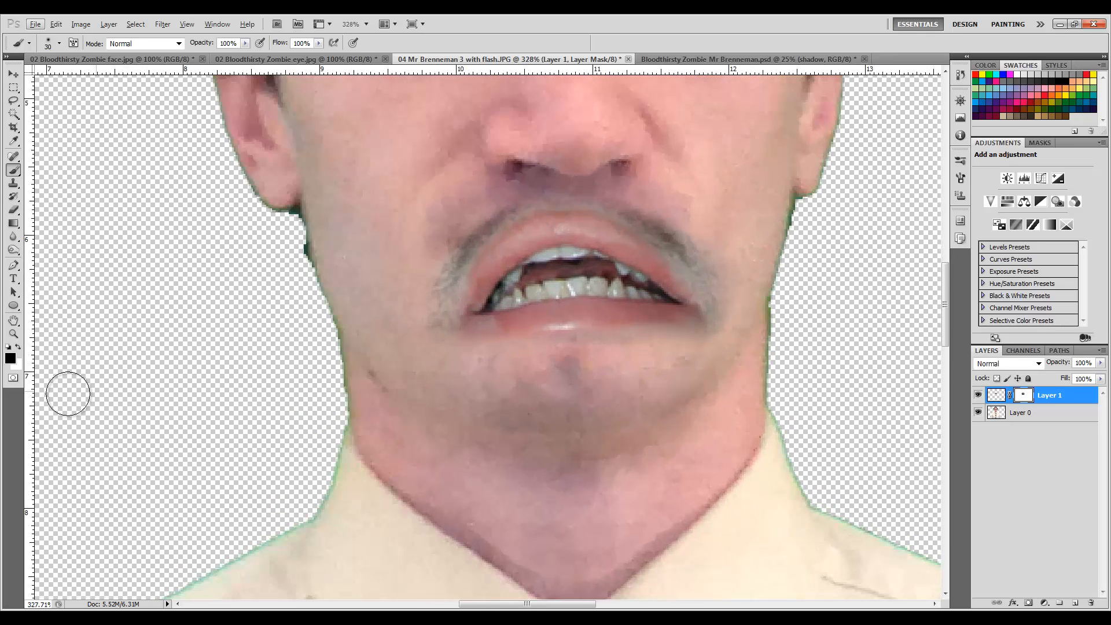
click(19, 349)
click(20, 350)
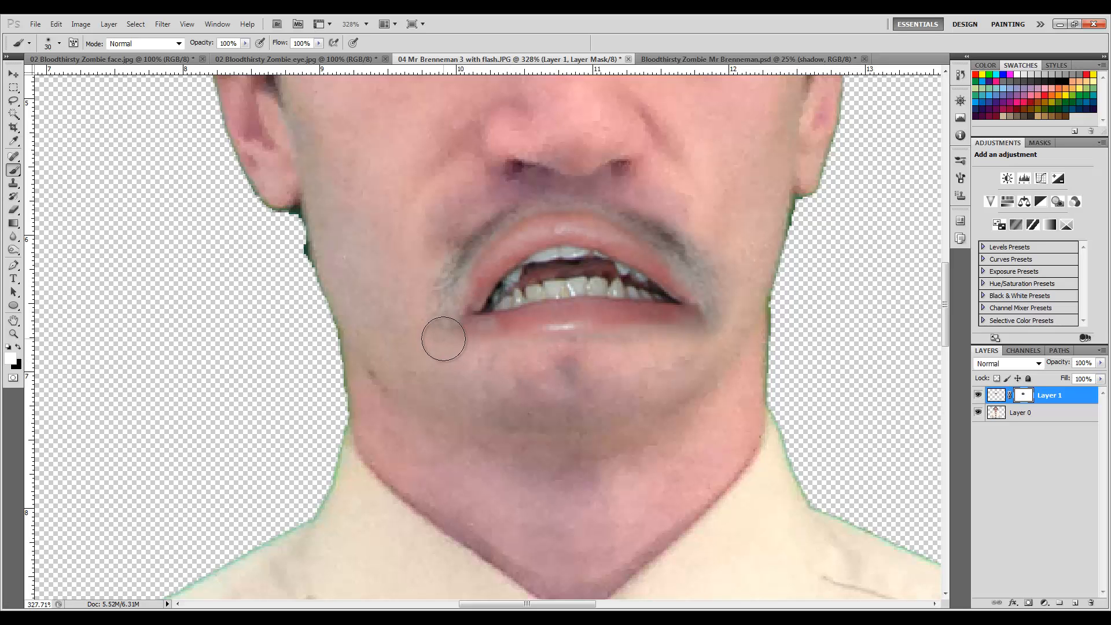
mouse_move(501, 359)
mouse_down()
mouse_move(696, 365)
mouse_move(658, 366)
mouse_up()
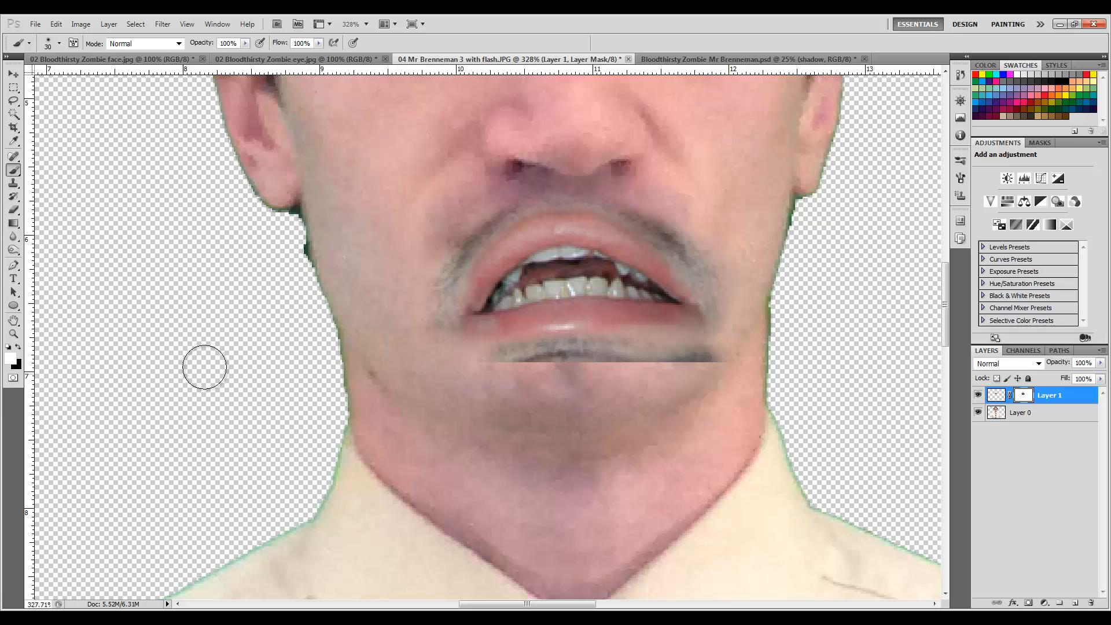
key(x)
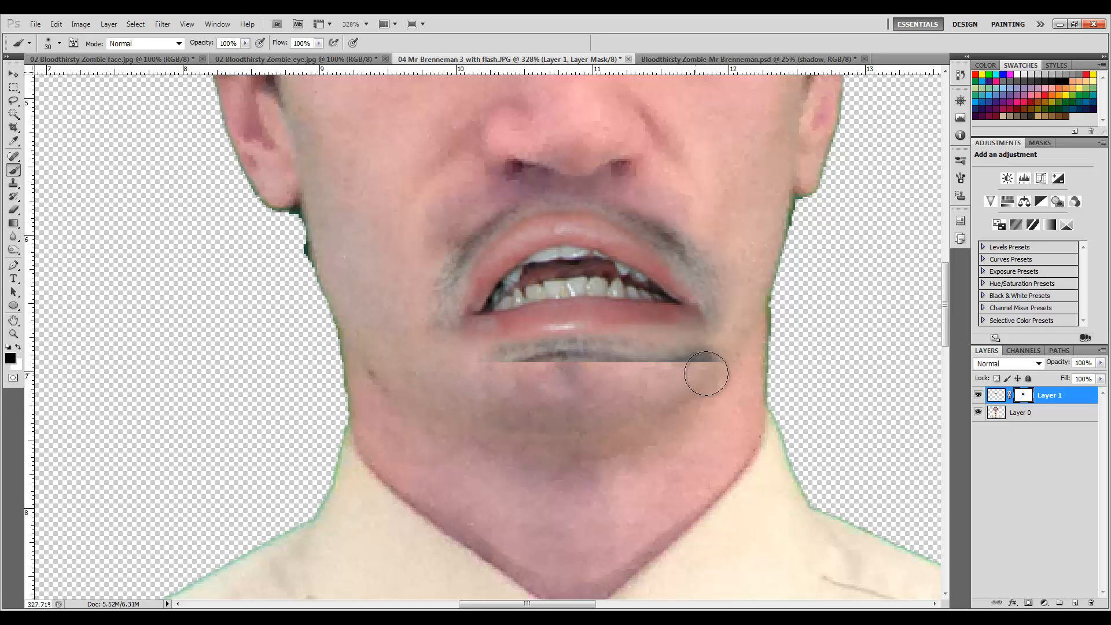
mouse_move(706, 372)
mouse_down()
mouse_move(569, 389)
mouse_move(635, 382)
mouse_move(458, 382)
mouse_move(716, 370)
mouse_move(653, 389)
mouse_move(484, 382)
mouse_move(447, 368)
mouse_move(704, 376)
mouse_move(752, 357)
mouse_move(758, 322)
mouse_move(697, 370)
mouse_up()
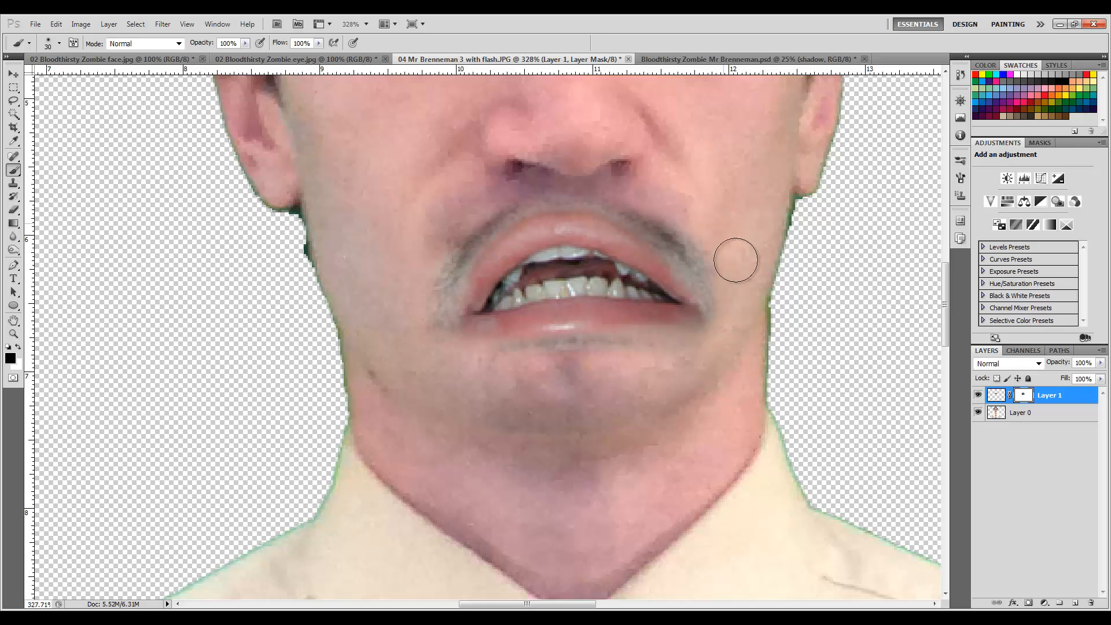
scroll(675, 183, down, 3)
scroll(675, 183, down, 4)
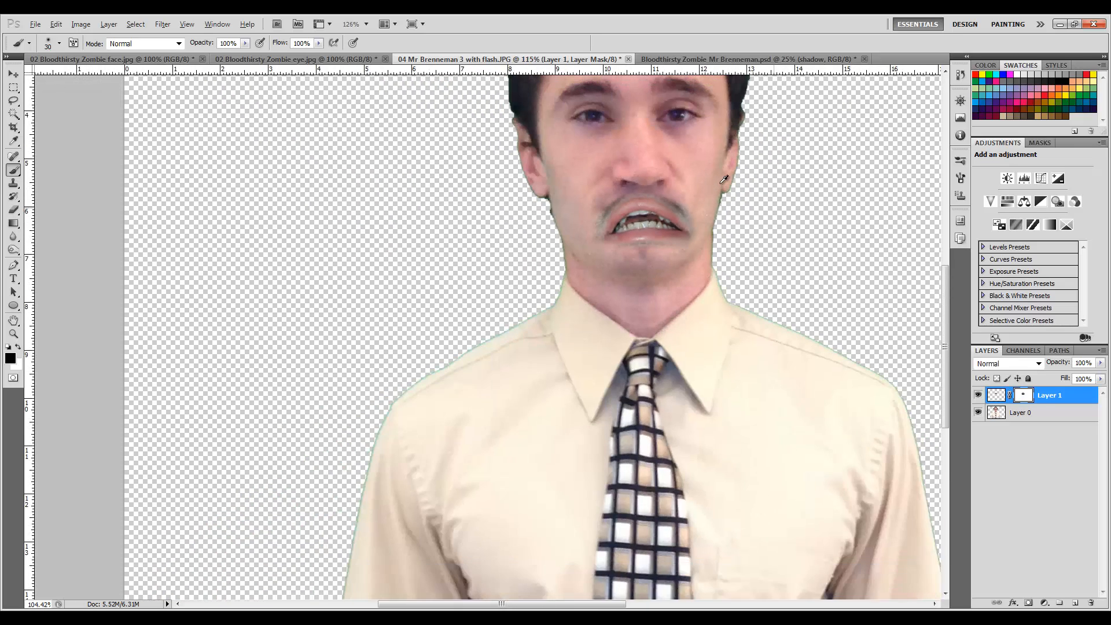
scroll(670, 185, up, 1)
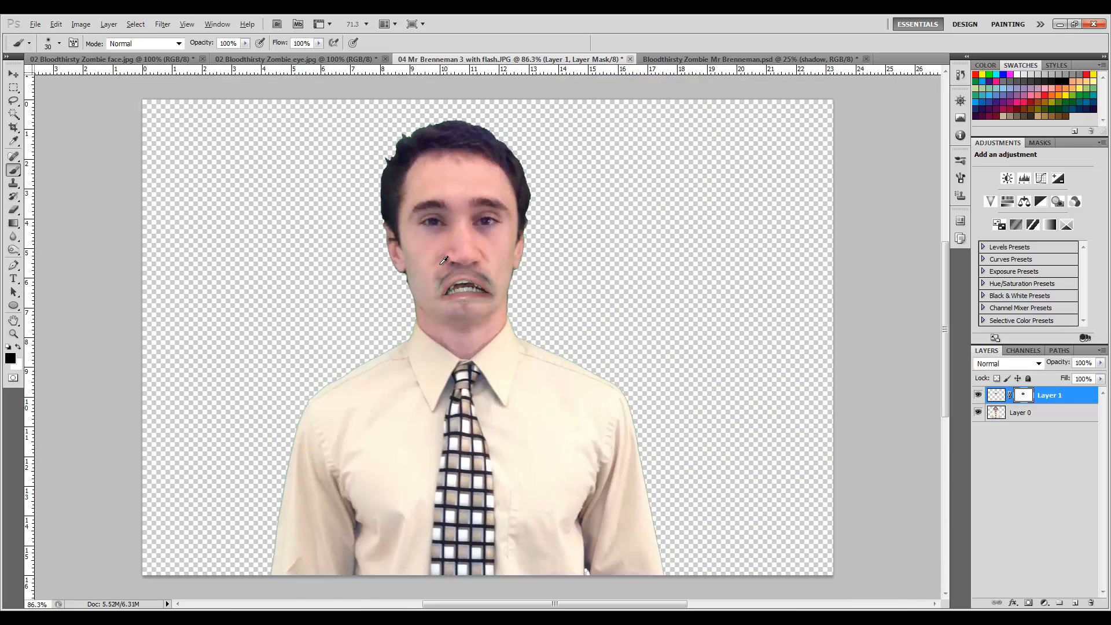
scroll(445, 261, up, 1)
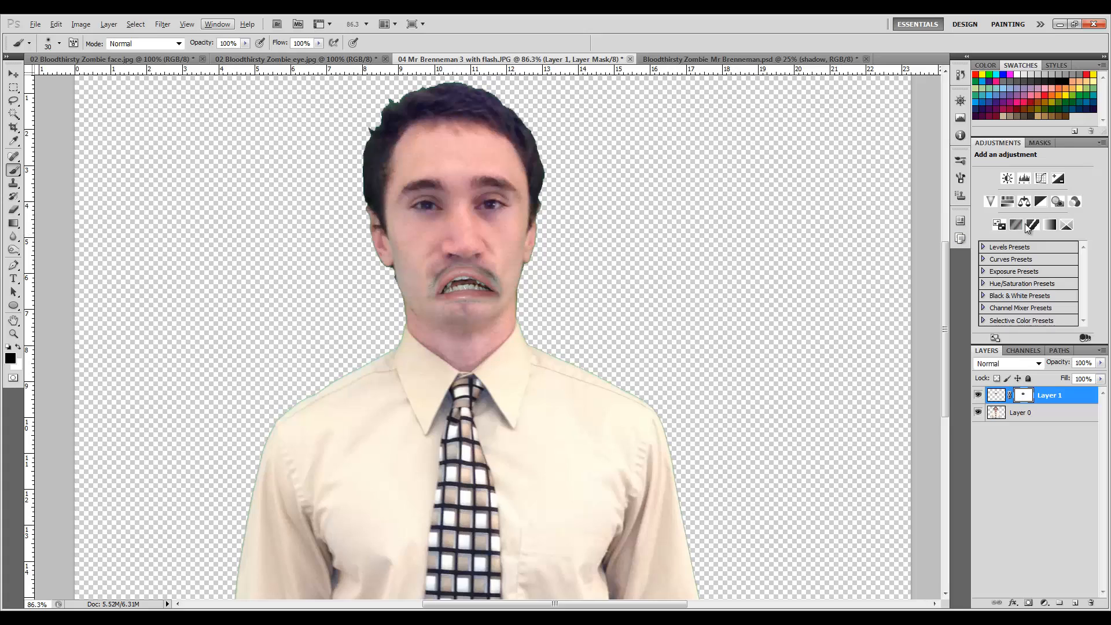
click(213, 26)
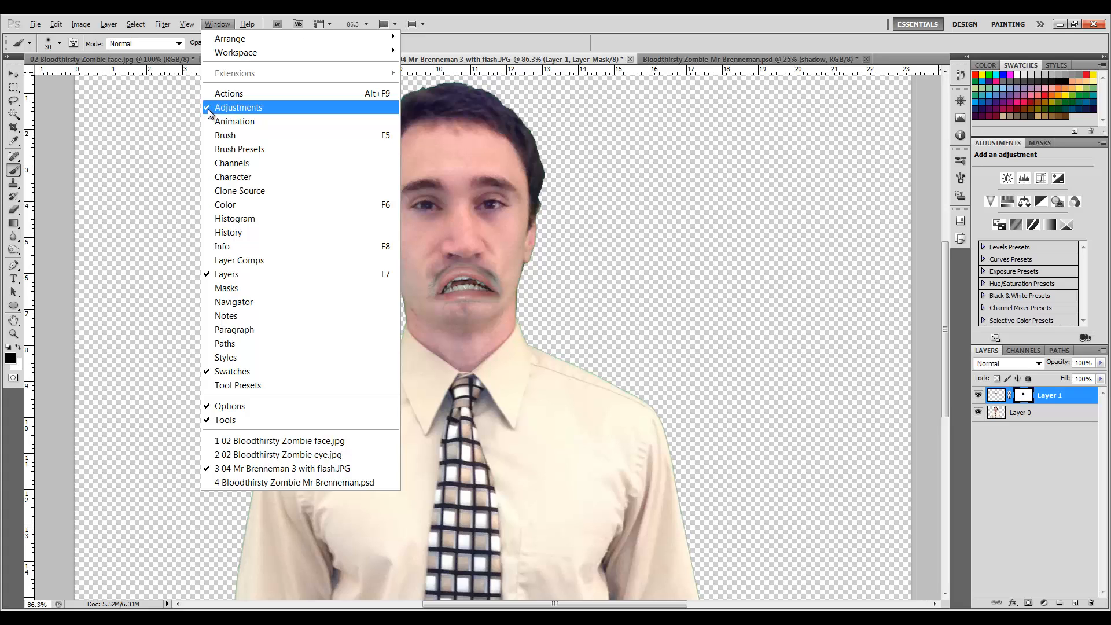
click(495, 34)
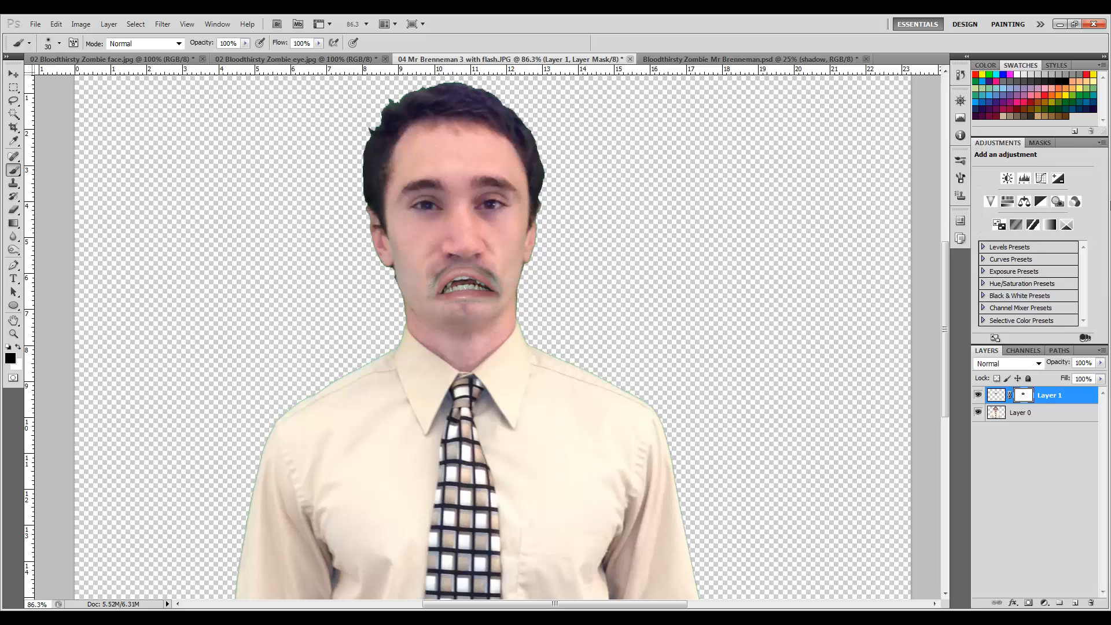
Add a Hue/Saturation adjustment with Colorize at saturation 25, clipped to the mouth layer only.
click(1007, 202)
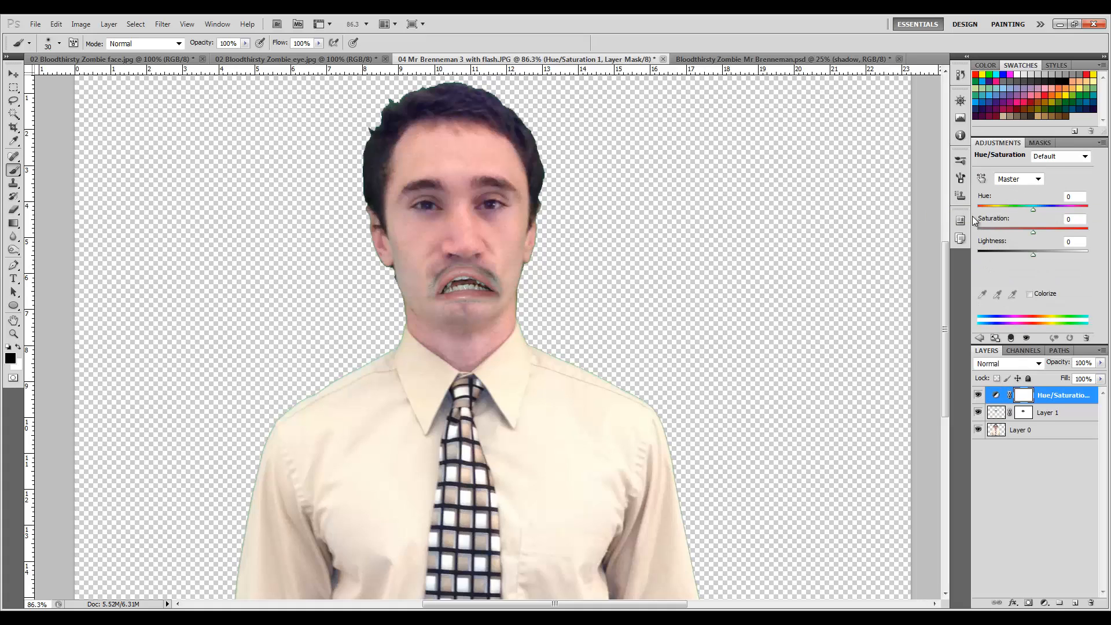
click(1031, 294)
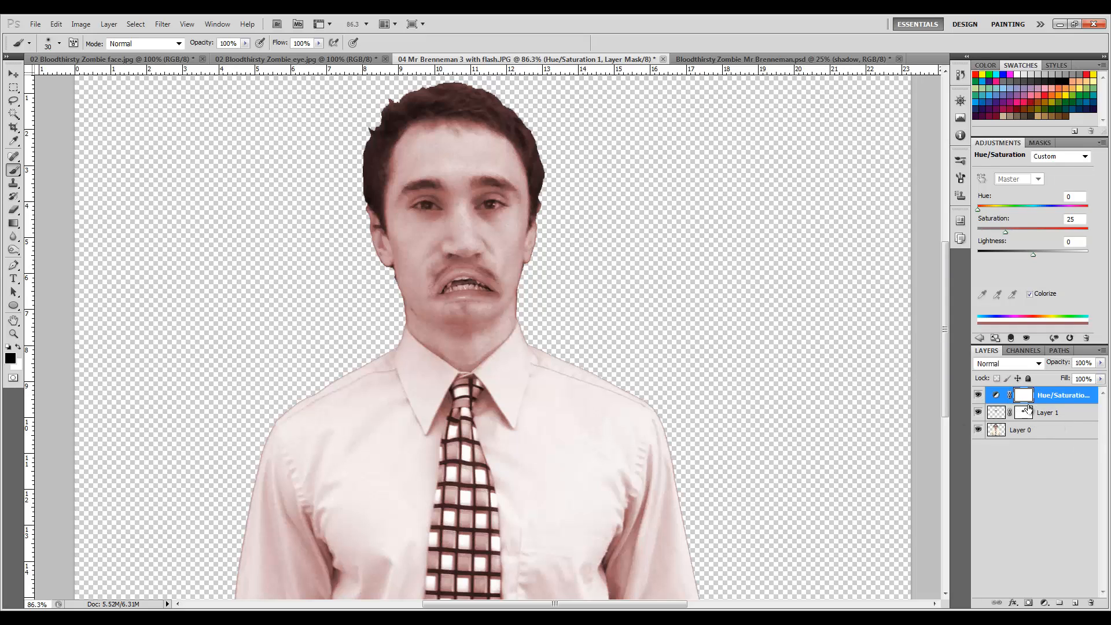
click(1011, 339)
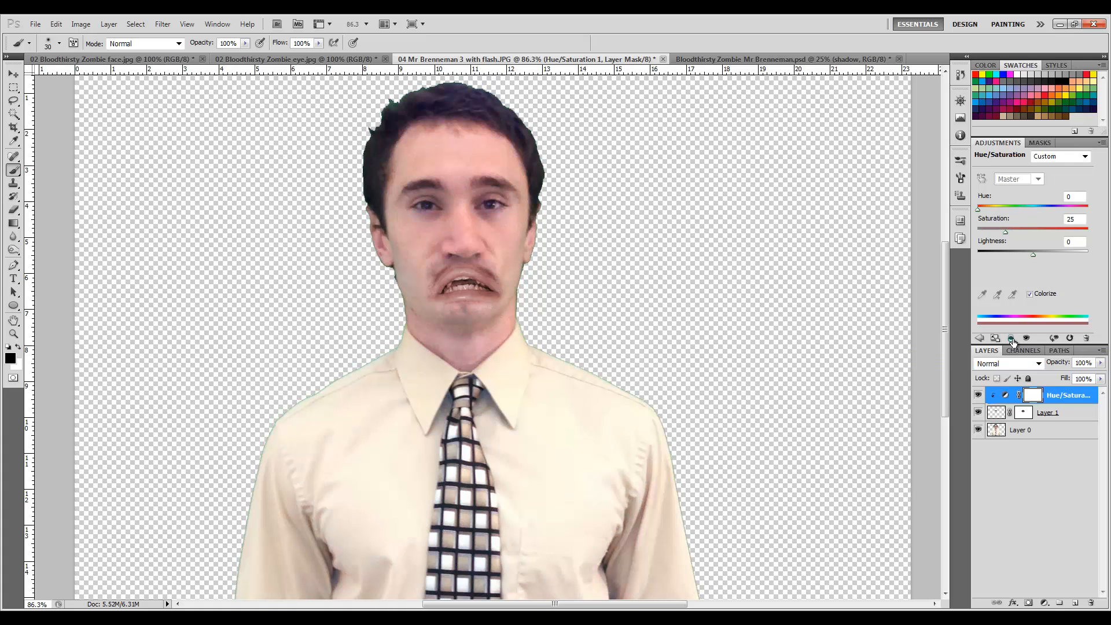
click(1011, 339)
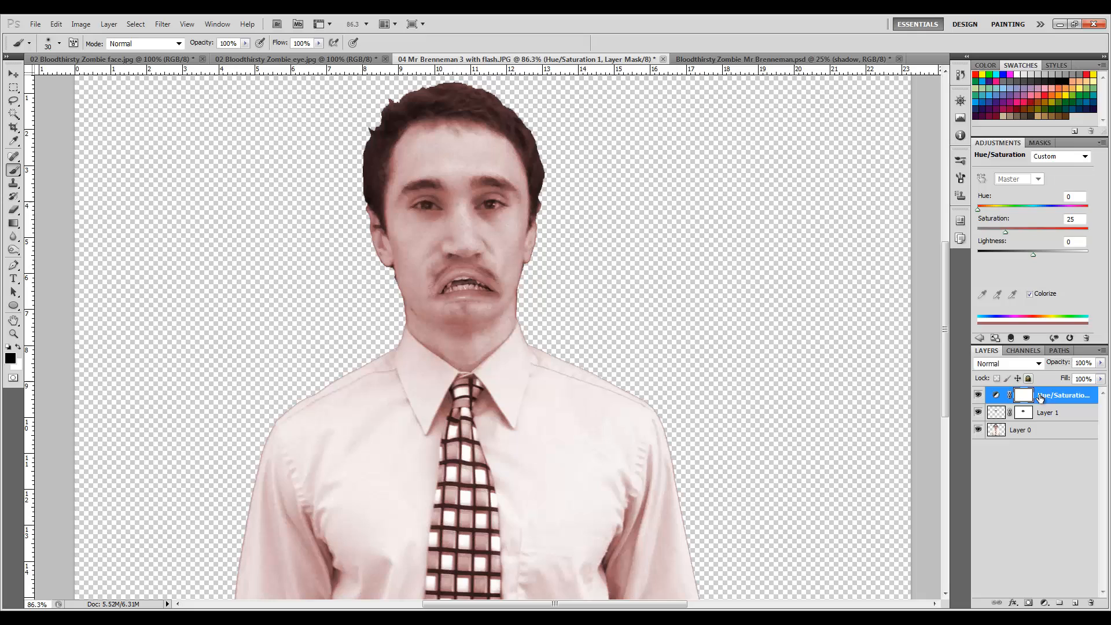
alt+click(1071, 404)
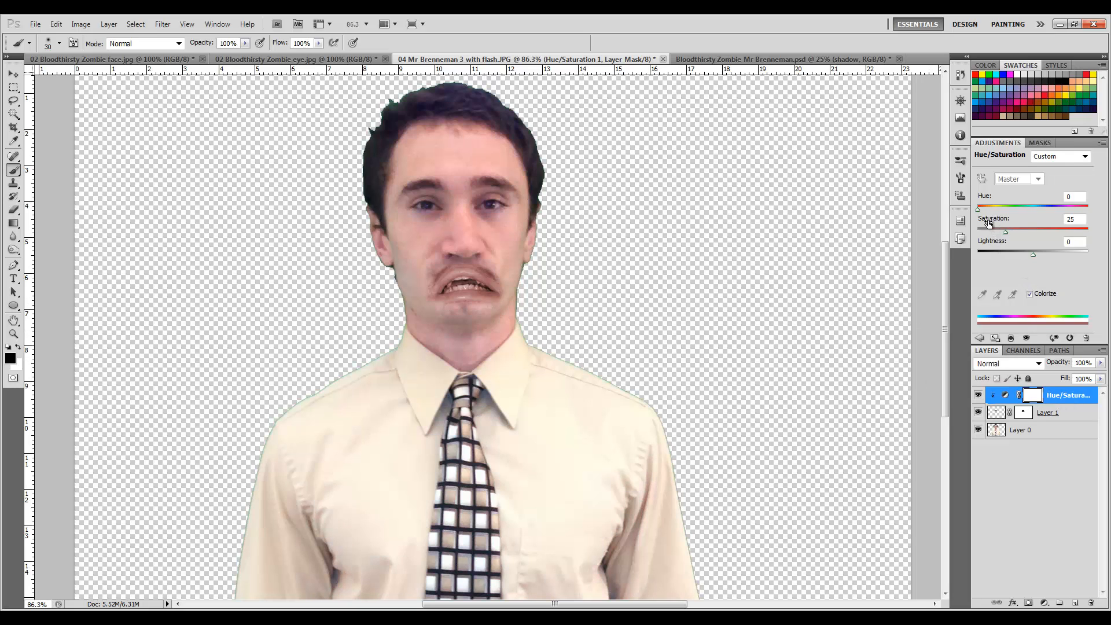
scroll(409, 168, up, 3)
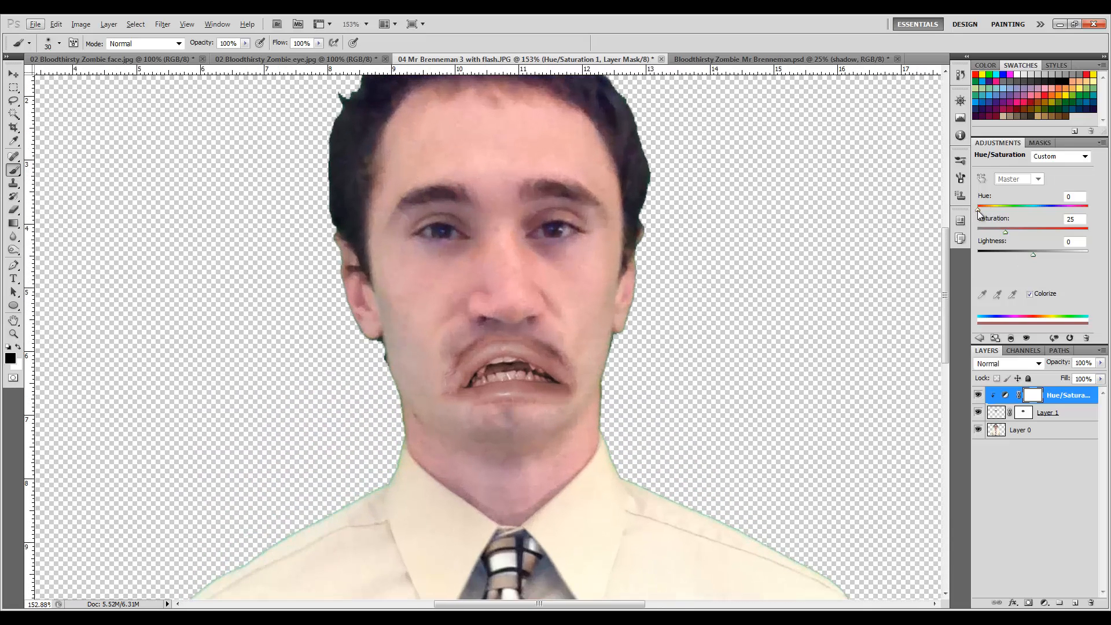
drag(978, 211, 980, 212)
mouse_move(983, 213)
mouse_down()
mouse_move(1091, 215)
mouse_move(979, 213)
mouse_up()
click(979, 339)
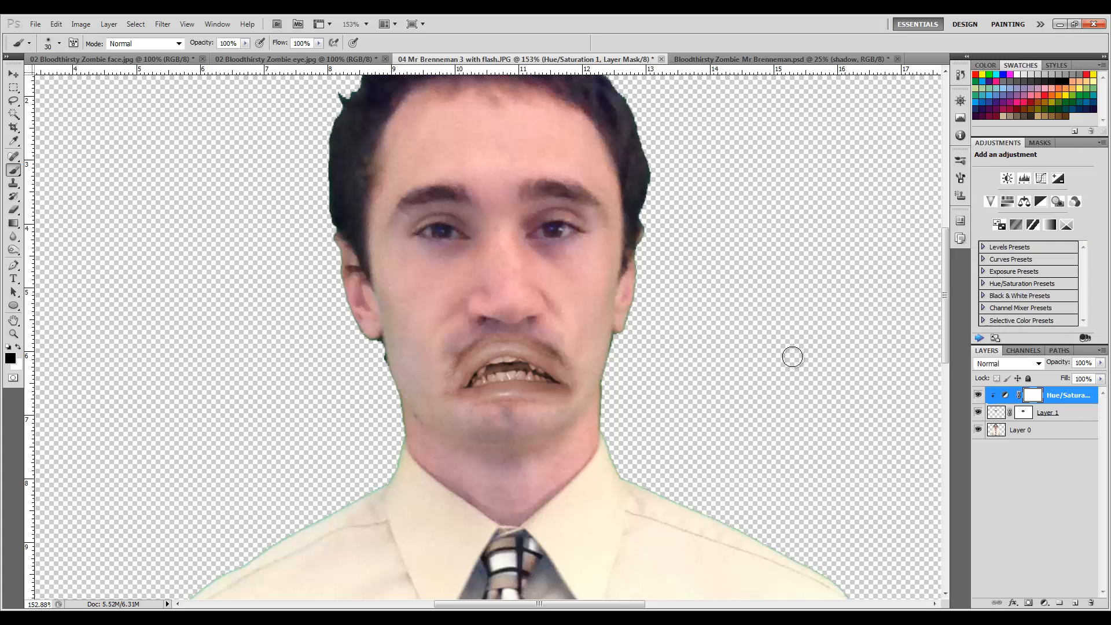
Select the mouth layer with the Move tool and shift it slightly up and two steps left.
click(8, 75)
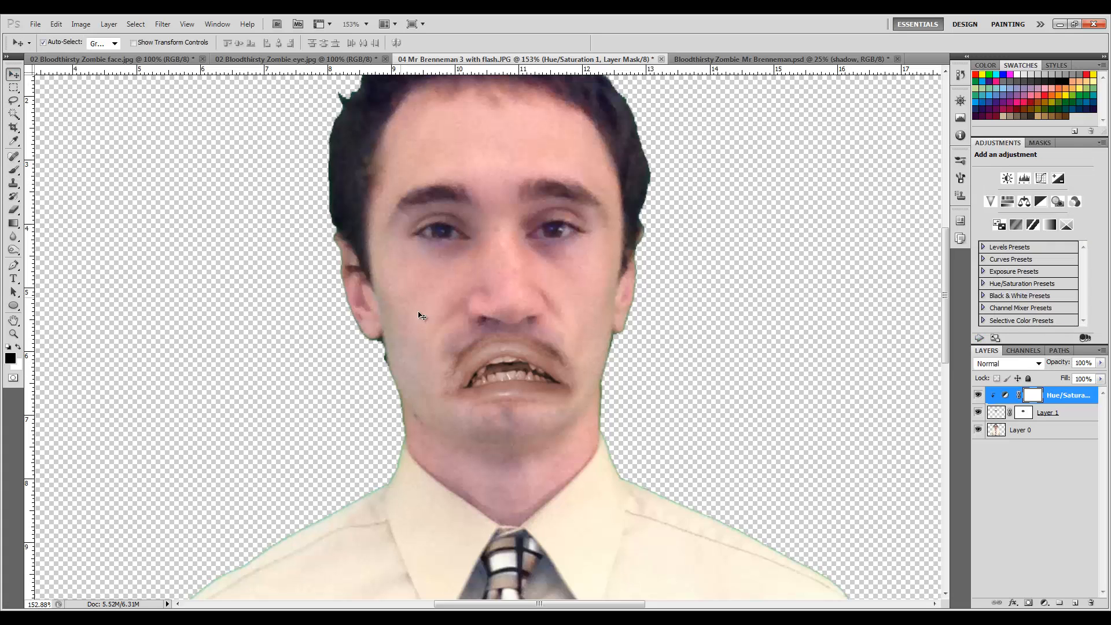
click(511, 359)
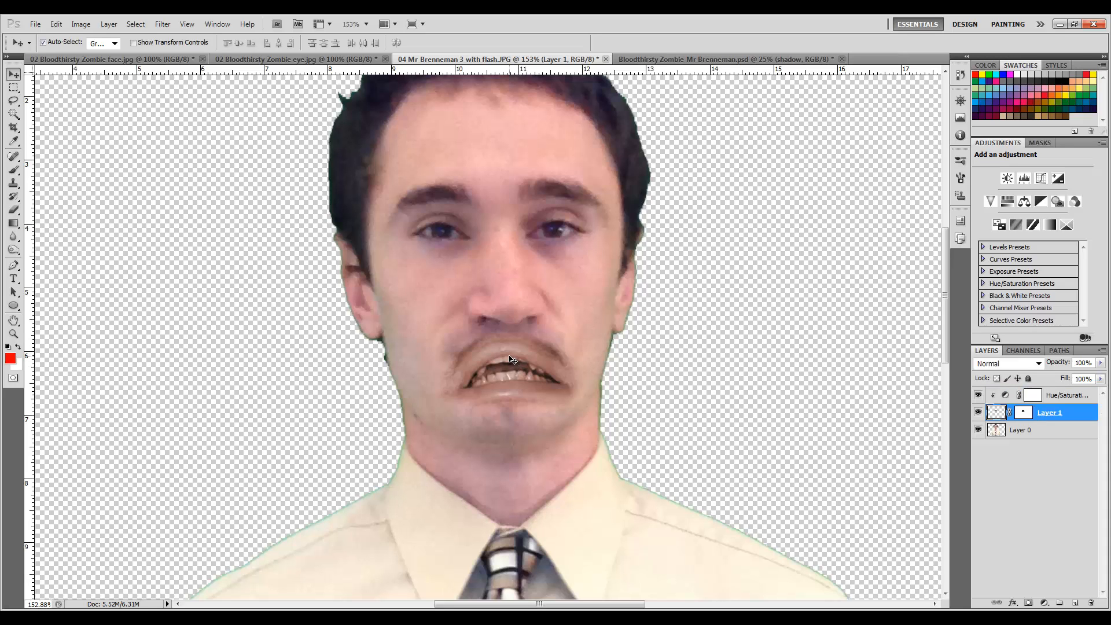
drag(510, 372, 506, 364)
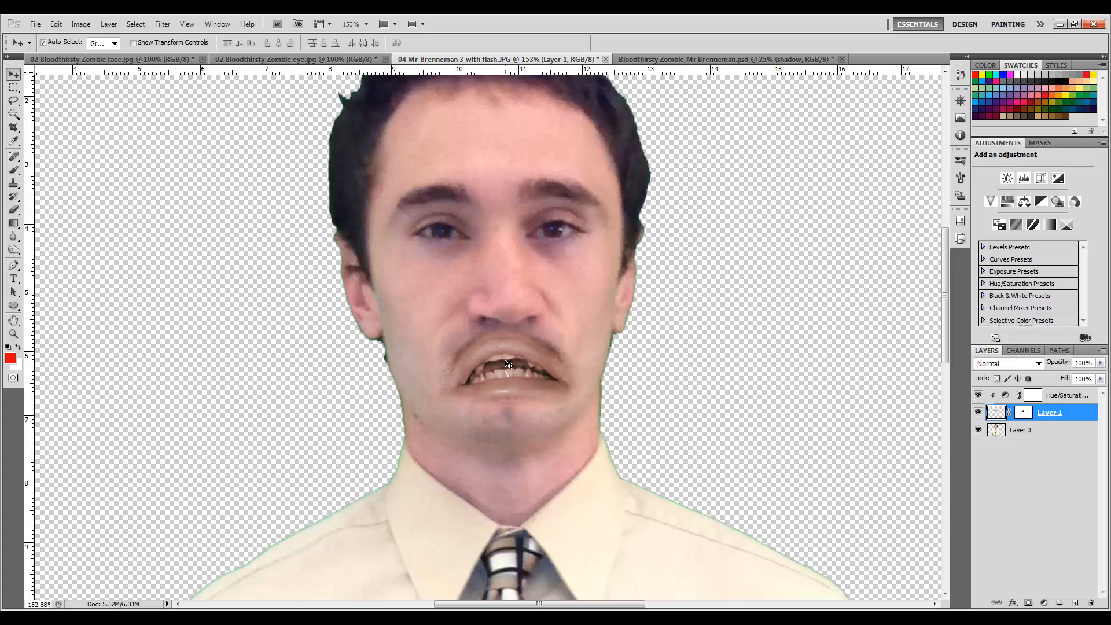
key(Left)
key(Left)
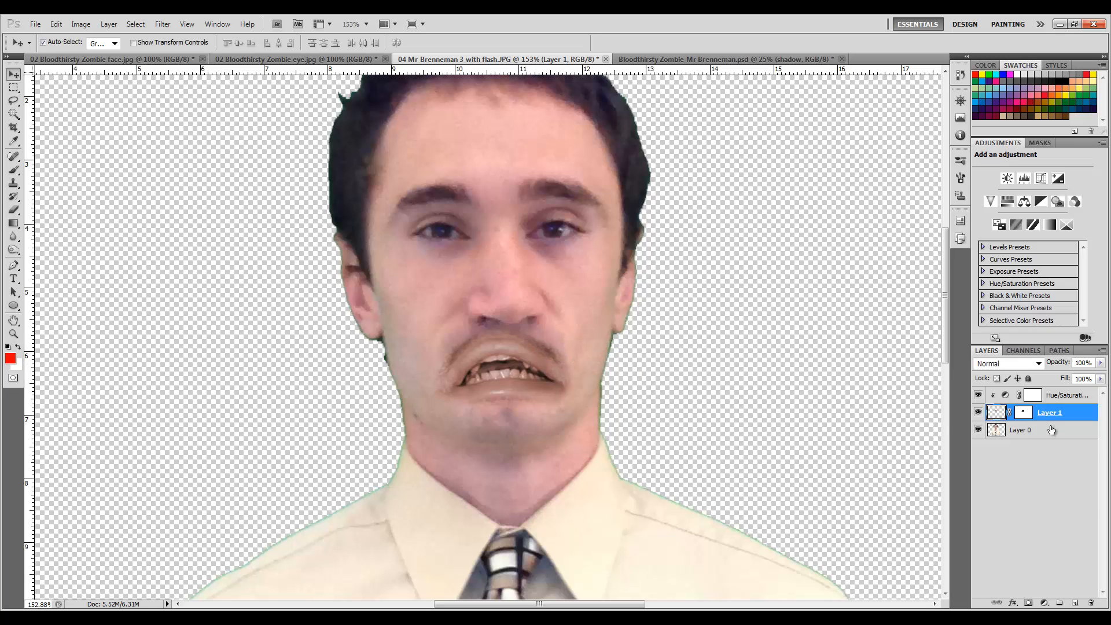
click(1022, 413)
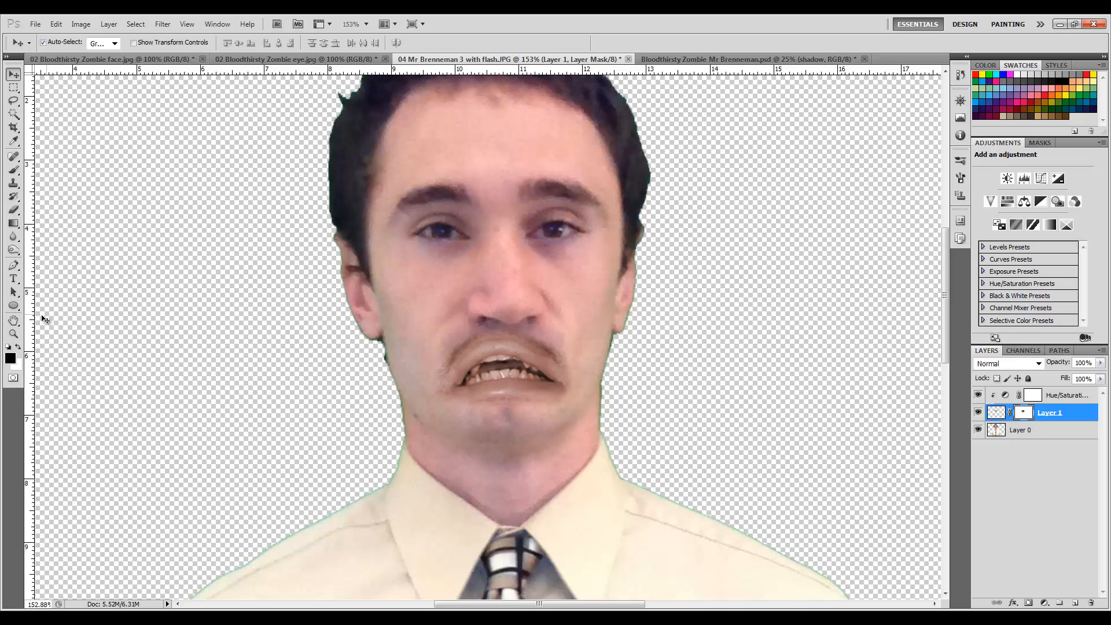
With a 30 px brush, paint black on the mouth layer's mask inside the open mouth.
key(b)
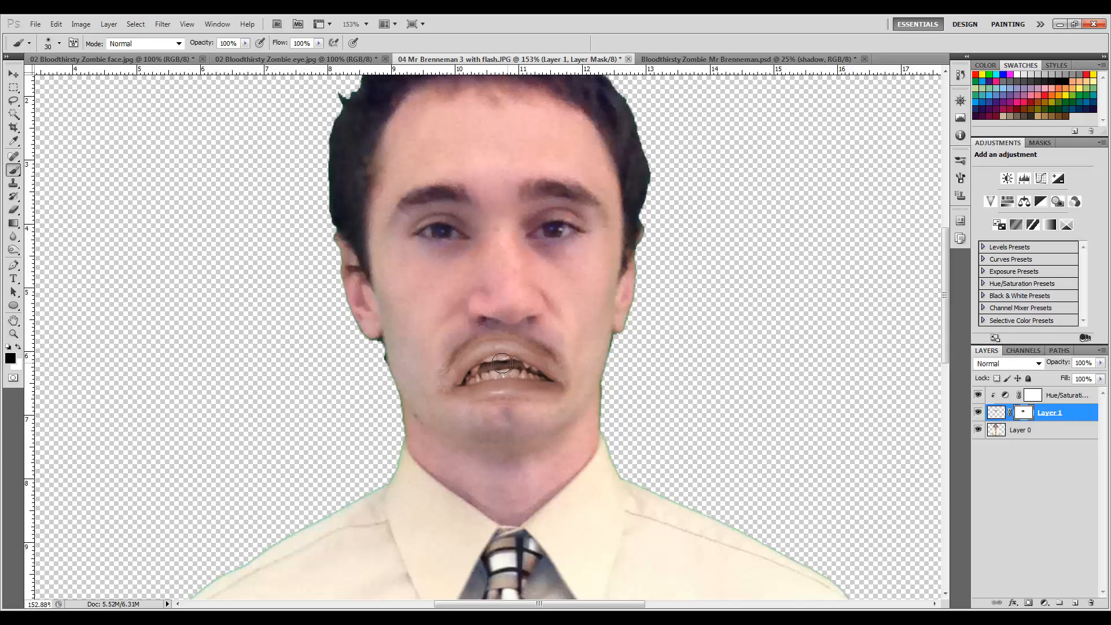
mouse_move(482, 371)
mouse_down()
mouse_move(507, 373)
mouse_move(496, 365)
mouse_move(490, 385)
mouse_move(514, 380)
mouse_up()
scroll(515, 380, up, 5)
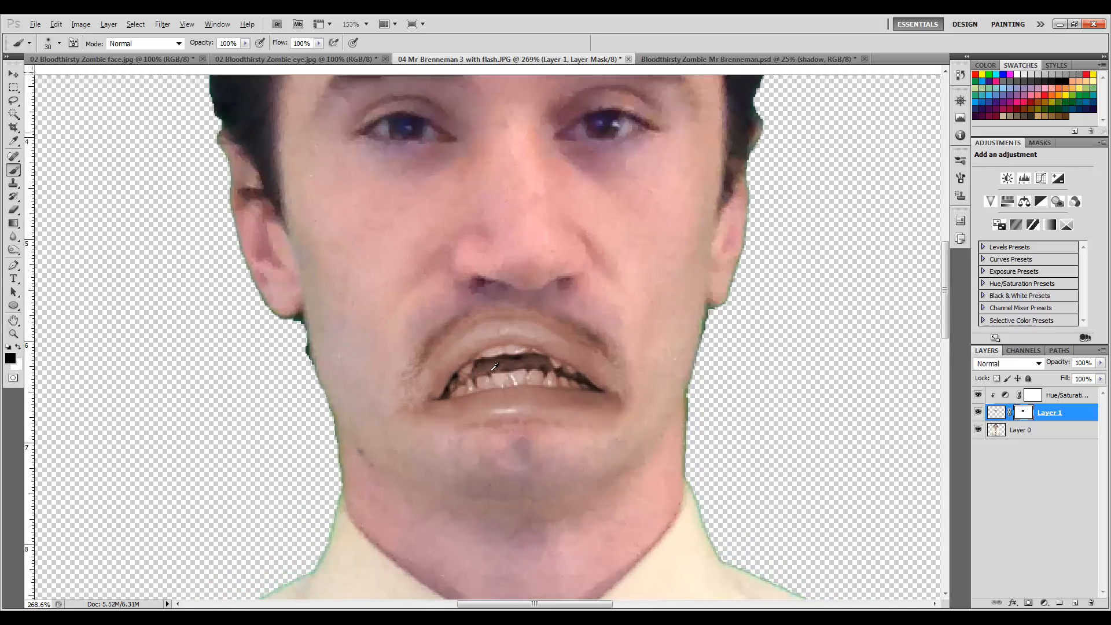
scroll(538, 351, down, 5)
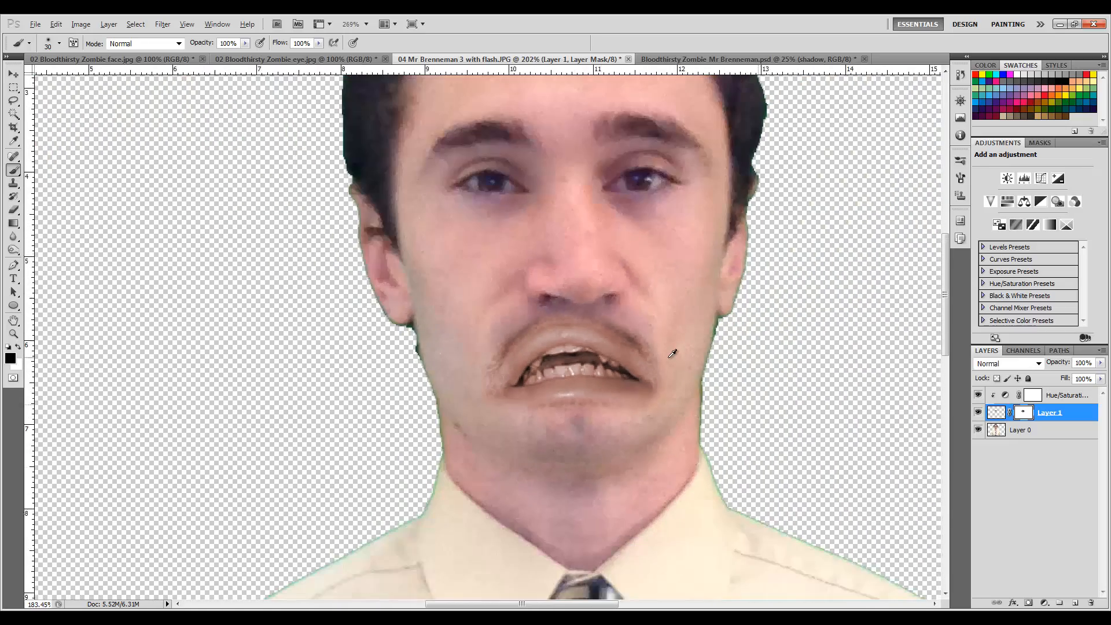
scroll(623, 360, up, 2)
scroll(623, 360, up, 3)
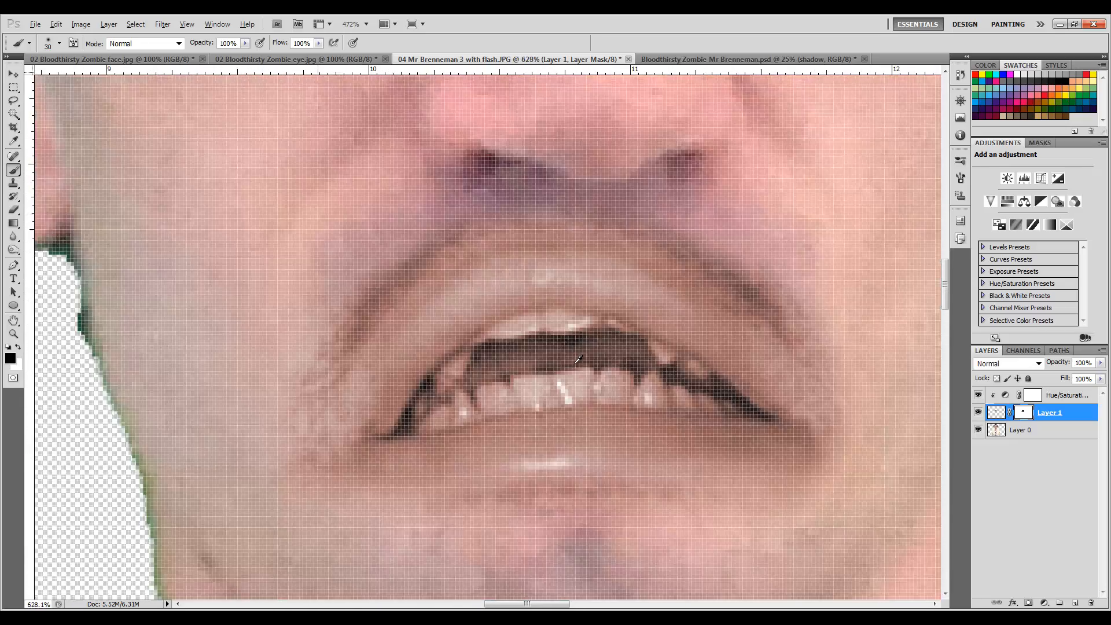
scroll(747, 350, down, 2)
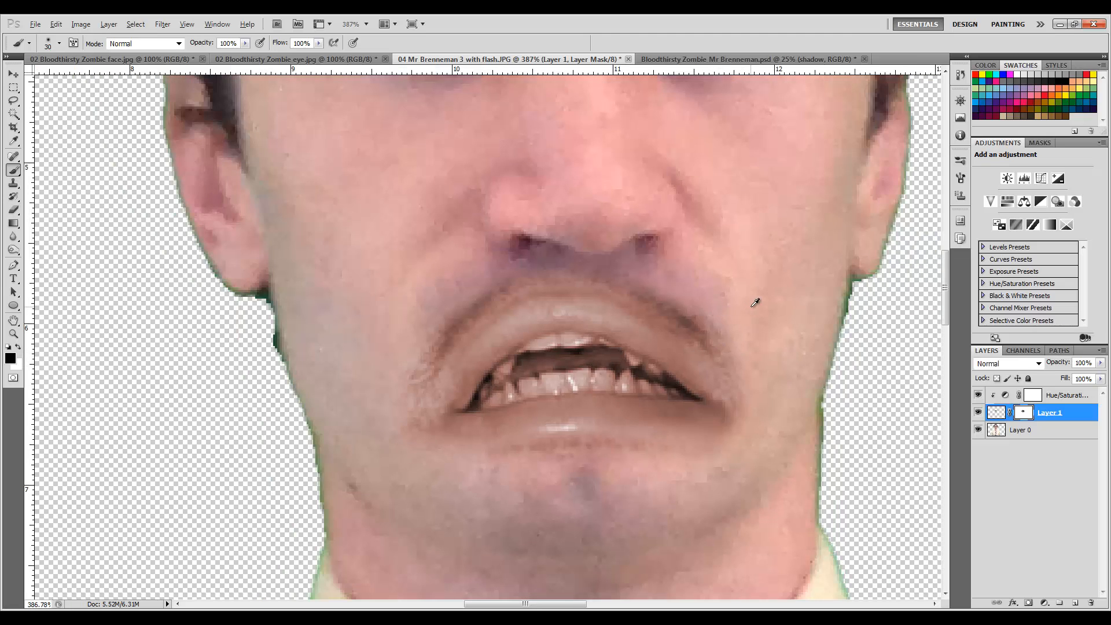
scroll(710, 344, down, 2)
scroll(710, 346, down, 1)
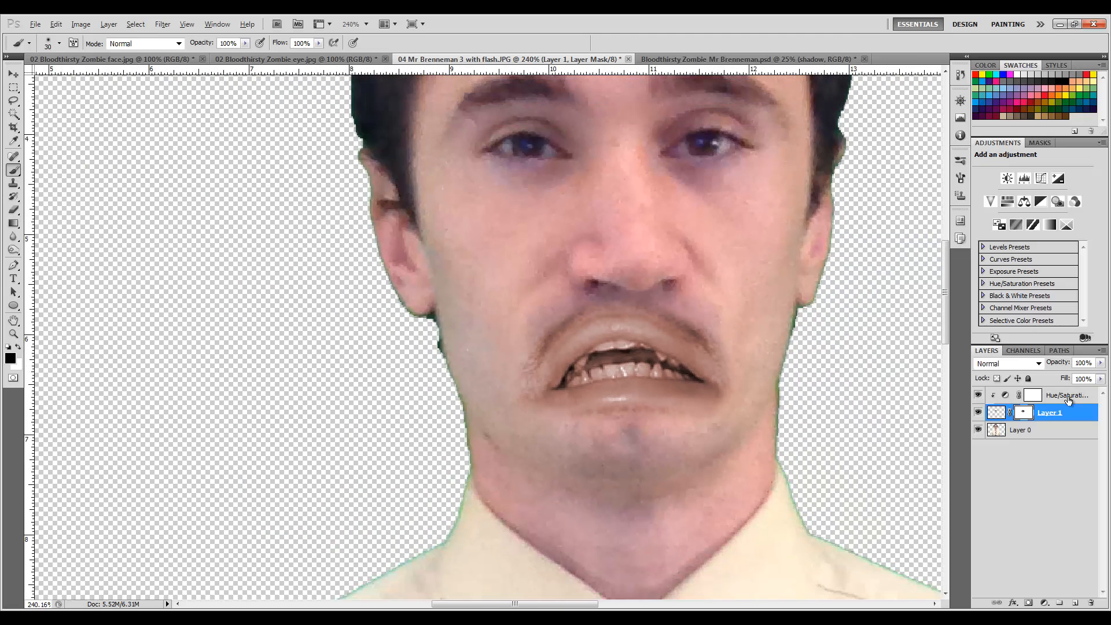
Paint black over the teeth on the Hue/Saturation layer's mask with a smaller brush to keep them uncoloured.
click(1035, 401)
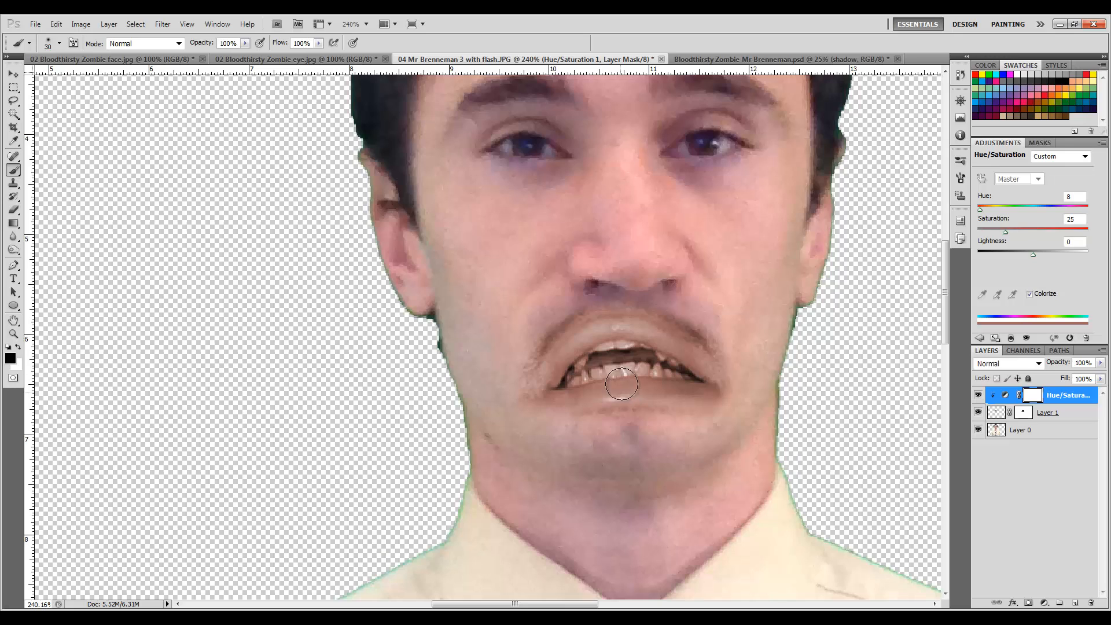
mouse_move(621, 383)
mouse_down()
mouse_move(613, 367)
mouse_move(630, 362)
mouse_move(618, 365)
mouse_move(607, 350)
mouse_move(589, 372)
mouse_move(632, 365)
mouse_up()
scroll(635, 364, up, 6)
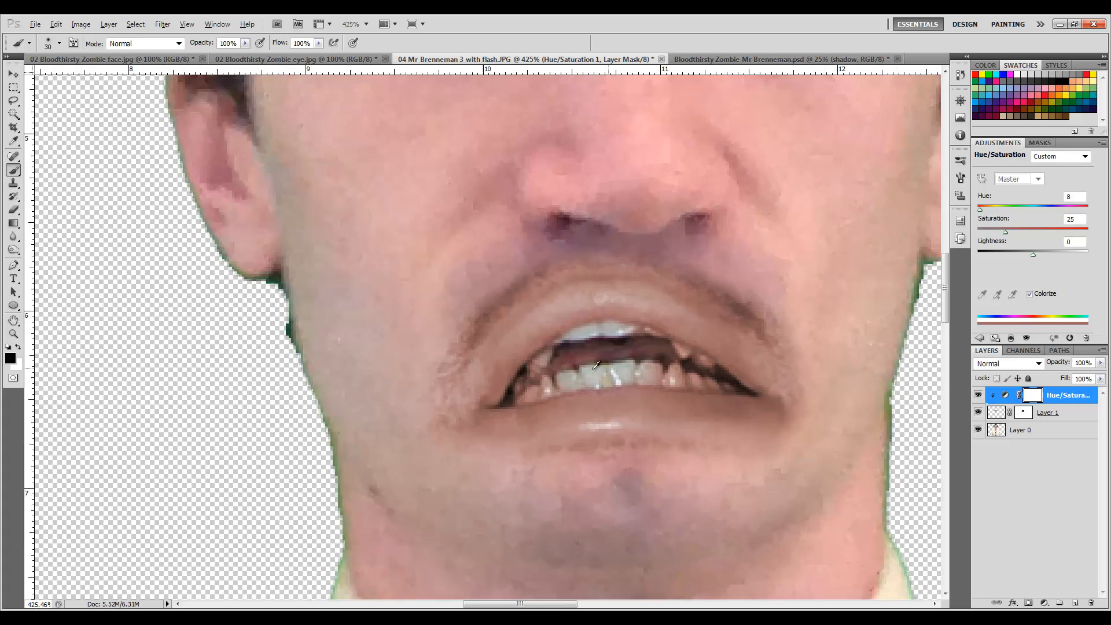
scroll(595, 365, up, 2)
key(bracketleft)
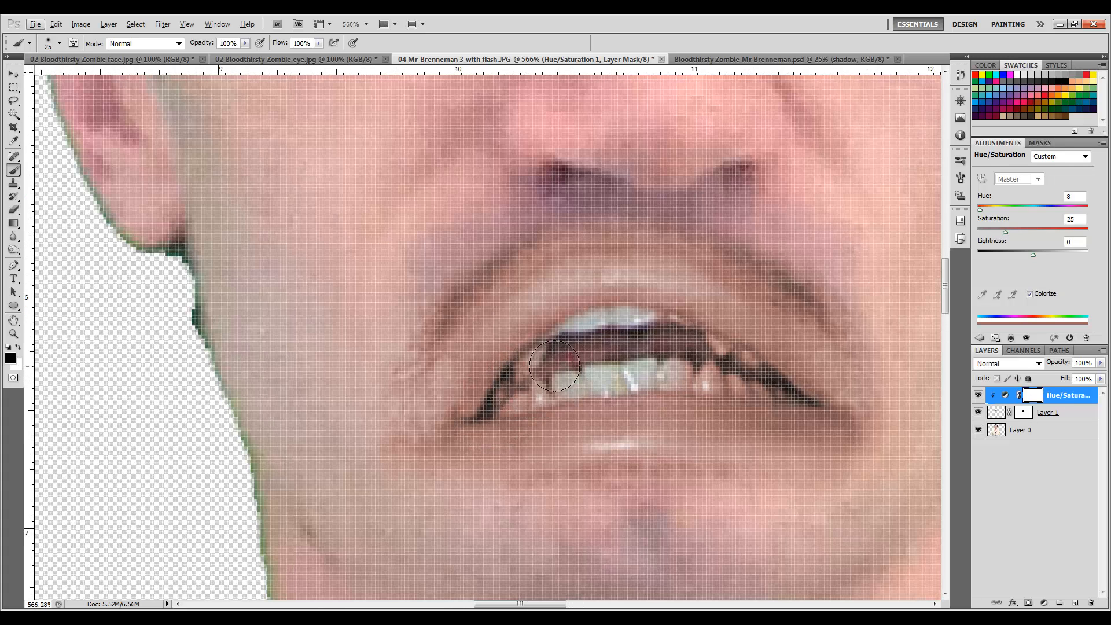
key(bracketleft)
mouse_move(554, 366)
mouse_down()
mouse_move(543, 376)
mouse_move(561, 353)
mouse_move(518, 402)
mouse_move(551, 380)
mouse_move(743, 382)
mouse_move(670, 337)
mouse_move(714, 373)
mouse_move(743, 374)
mouse_up()
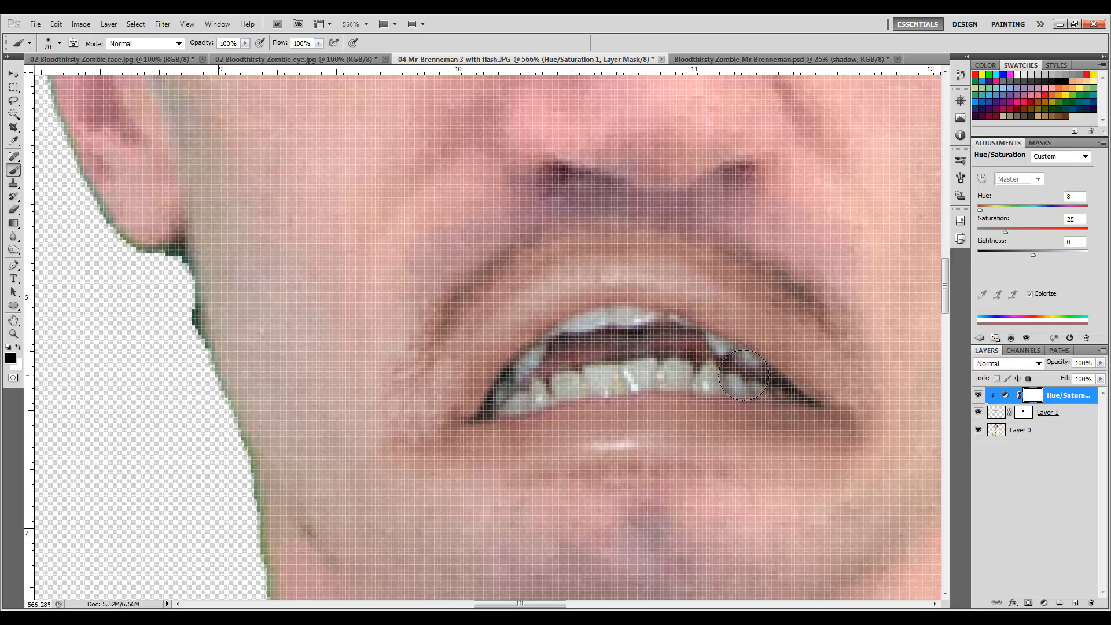
key(bracketleft)
mouse_move(545, 384)
mouse_down()
mouse_move(520, 397)
mouse_move(534, 395)
mouse_up()
scroll(675, 329, down, 10)
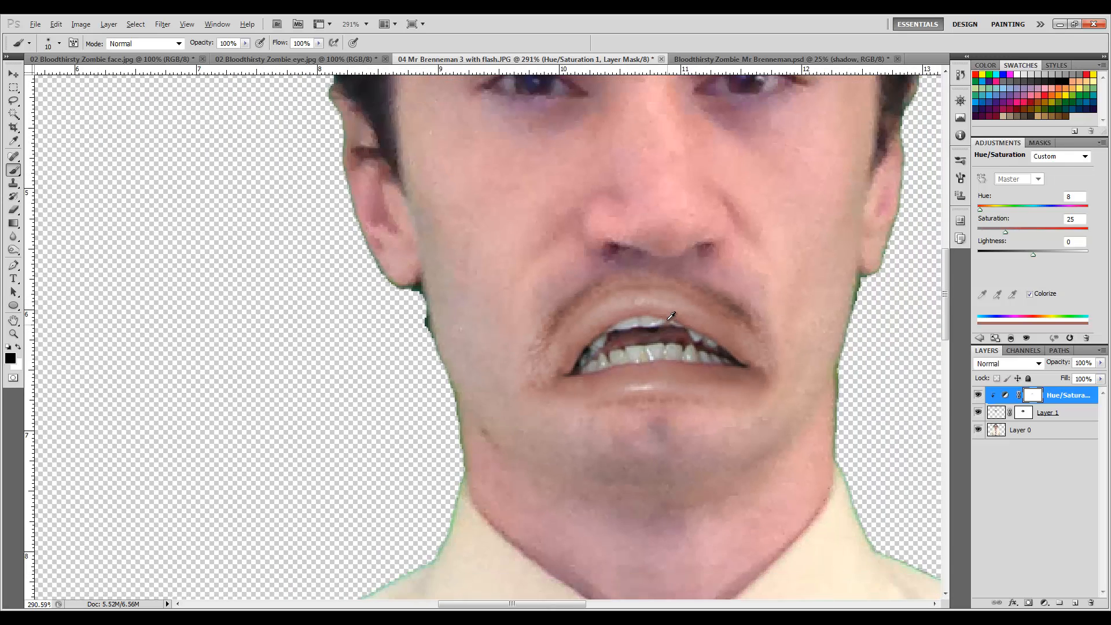
scroll(716, 340, down, 3)
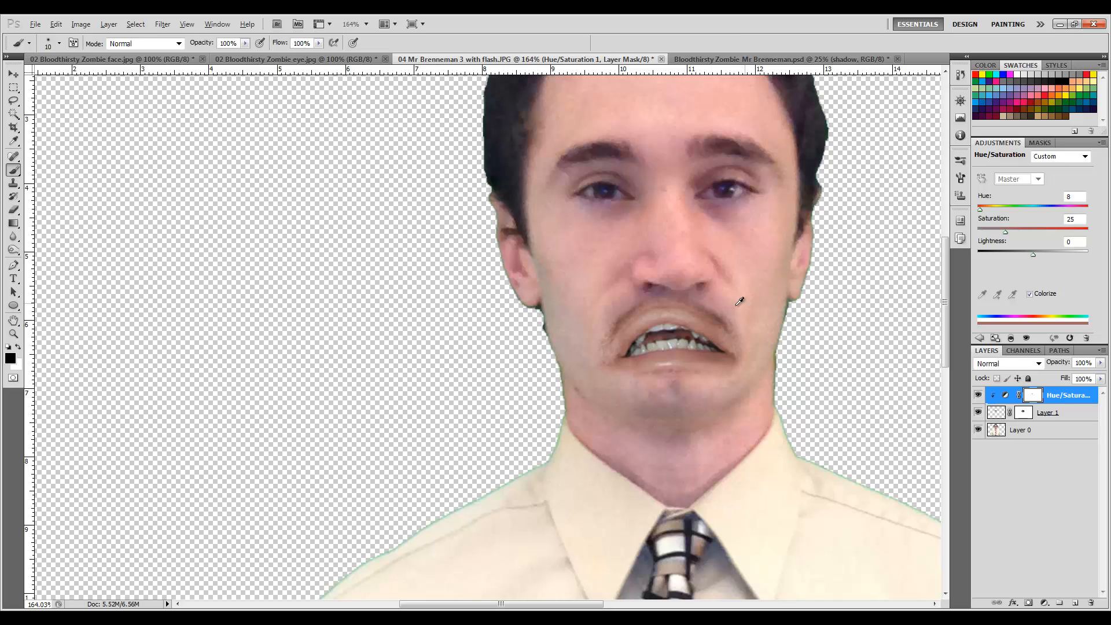
scroll(741, 303, down, 3)
scroll(775, 321, down, 2)
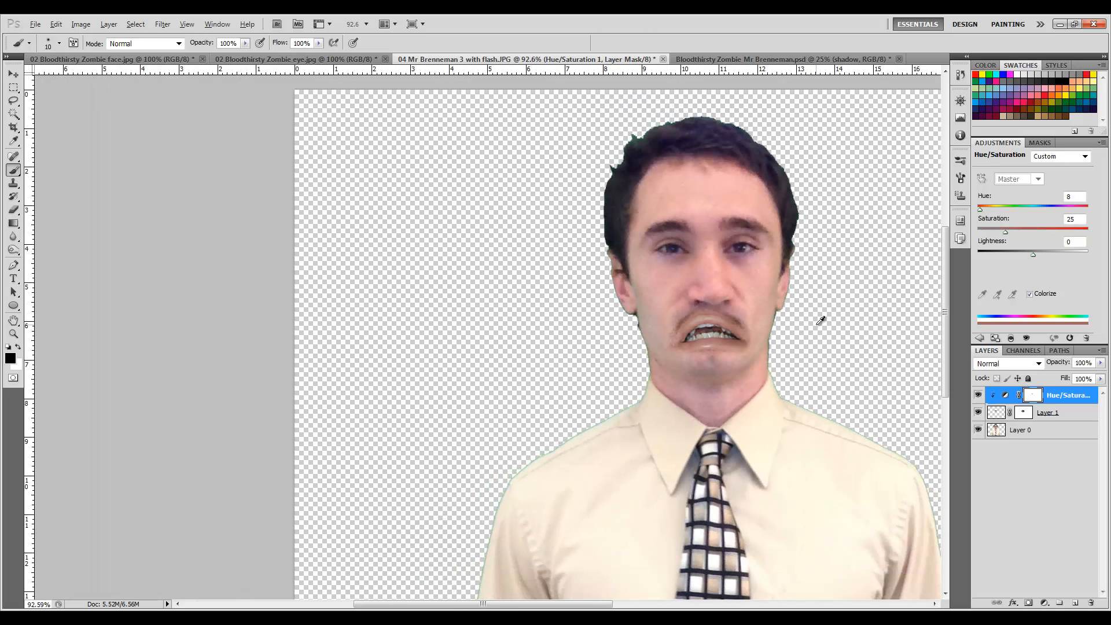
Rename the zombie mouth layer to mouth.
drag(603, 603, 657, 604)
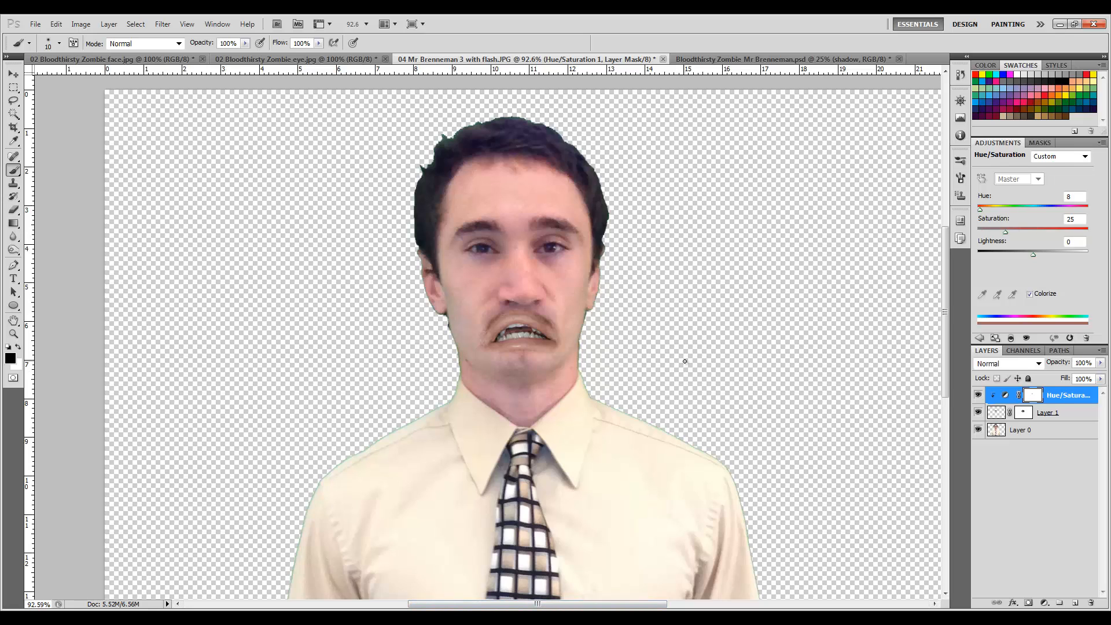
double_click(1046, 413)
text(mouth)
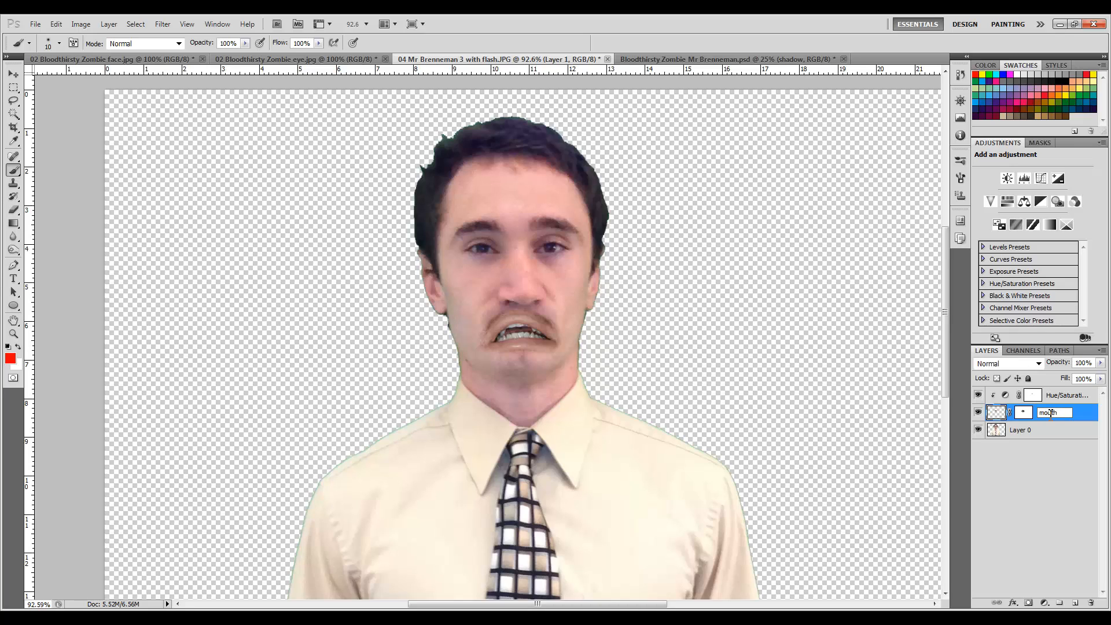
key(Return)
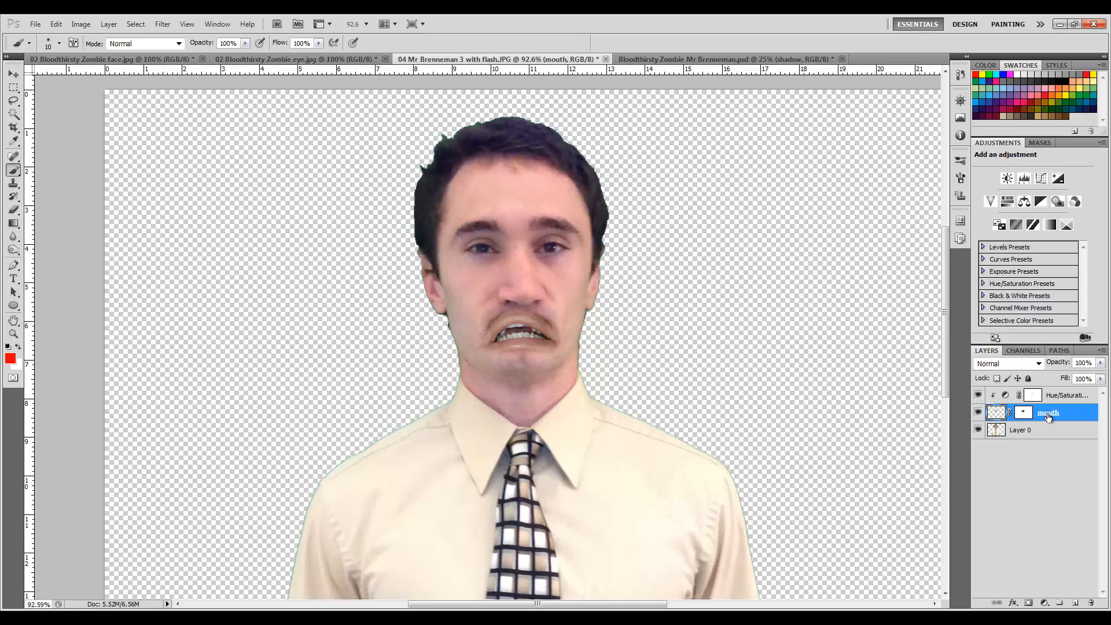
Rename the base photo layer to me.
click(1021, 435)
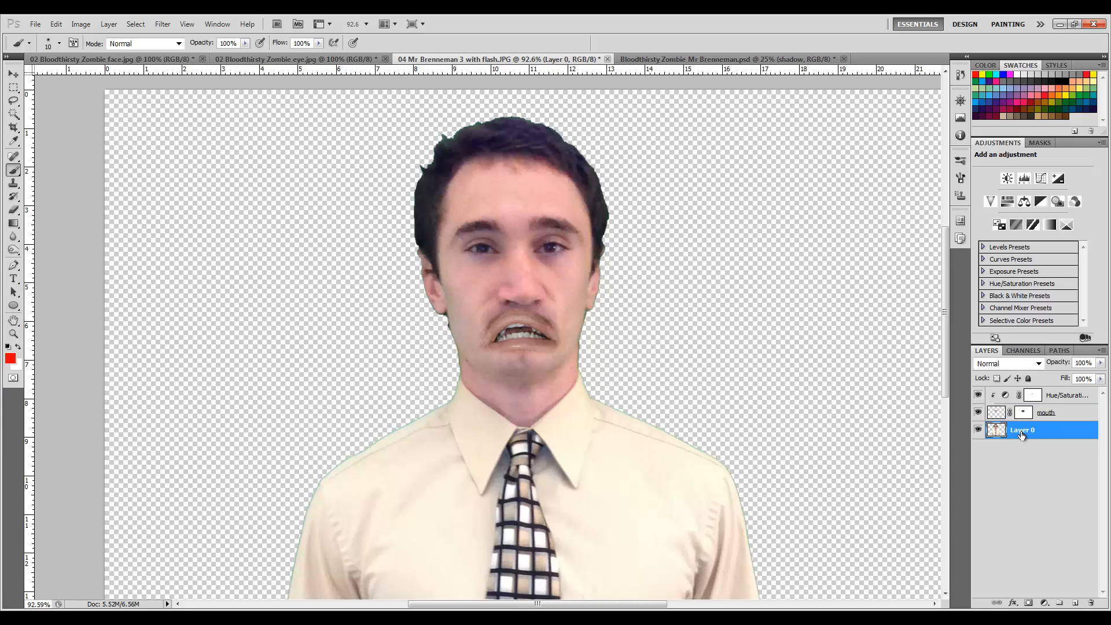
text(me)
key(Return)
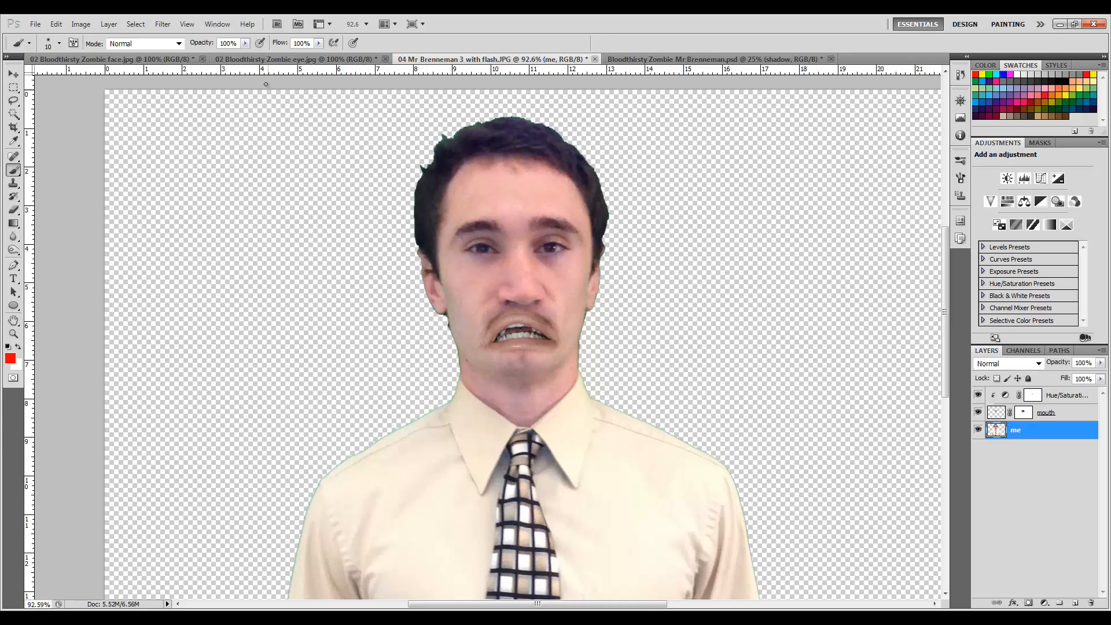
Bring the zombie eye image into the Mr Brenneman document with the Move tool, dropping it over the left eye.
click(321, 60)
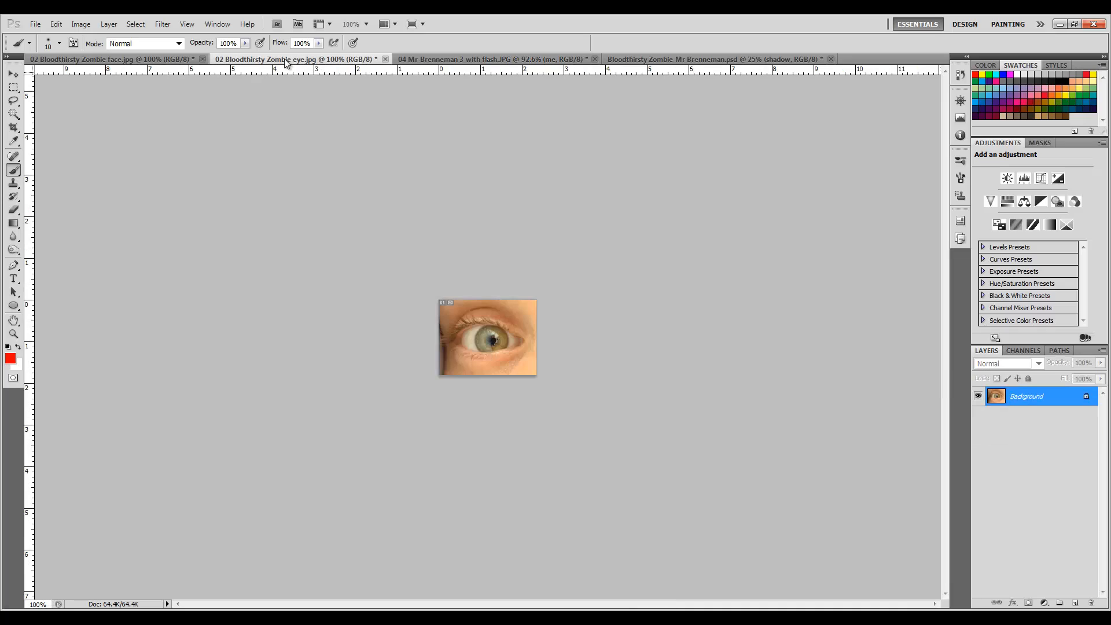
click(14, 74)
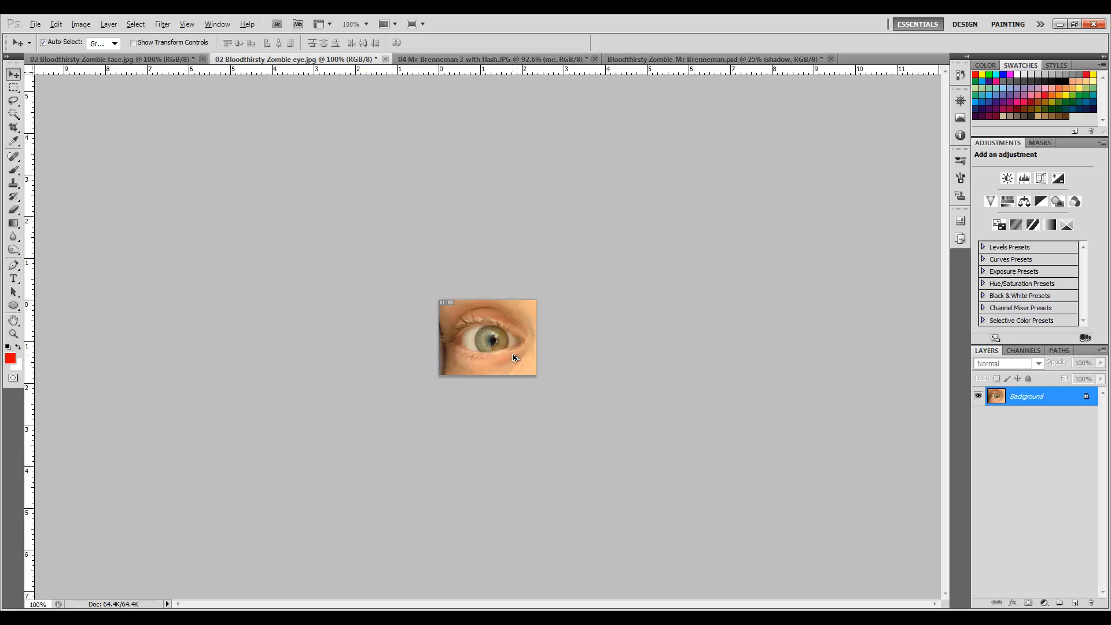
click(470, 61)
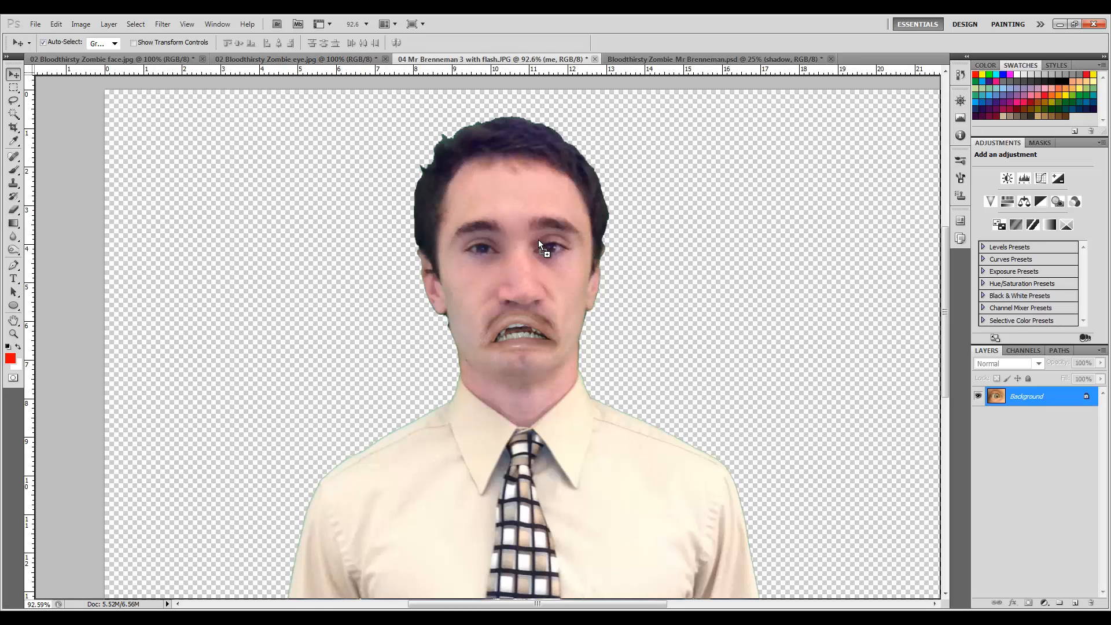
drag(502, 242, 497, 264)
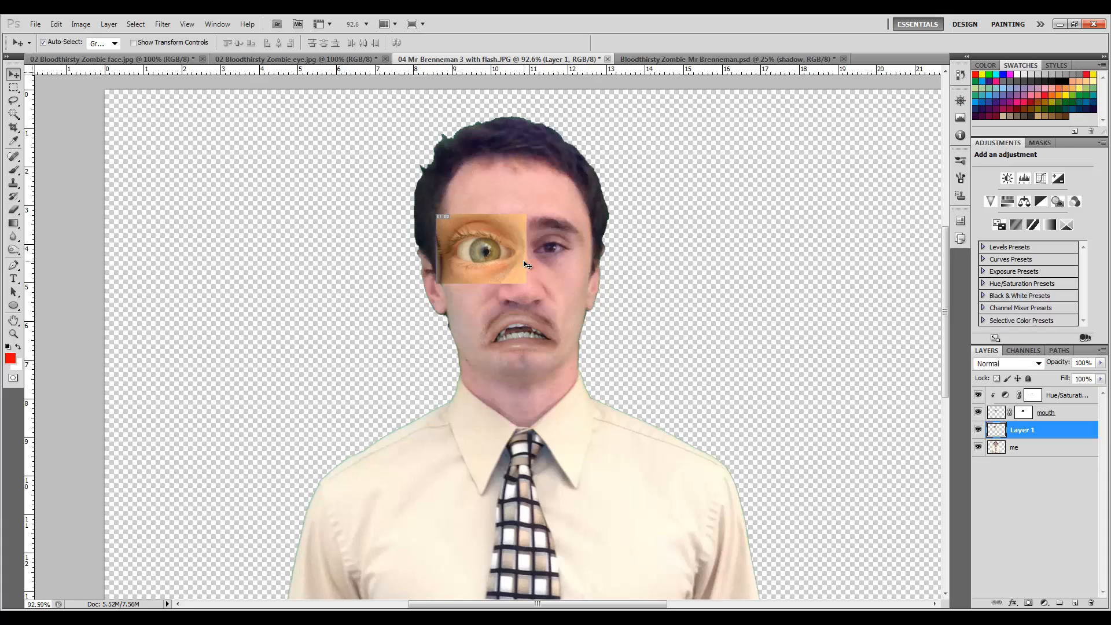
Free Transform the eye layer, scaling it to about 50% and centring it over the left eye.
key(ctrl+t)
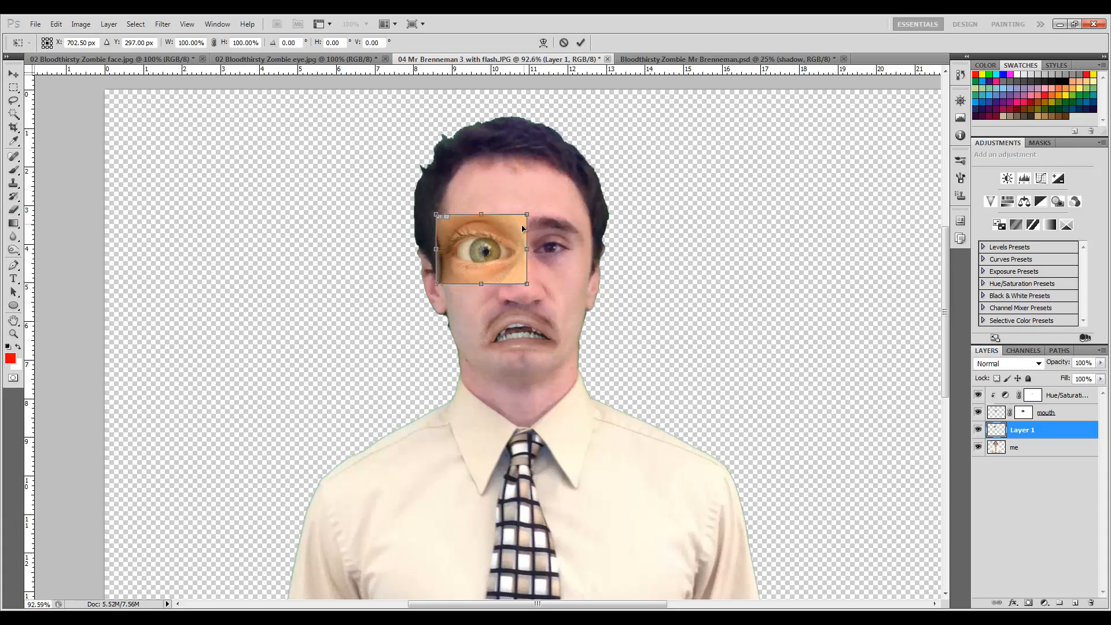
drag(529, 287, 493, 259)
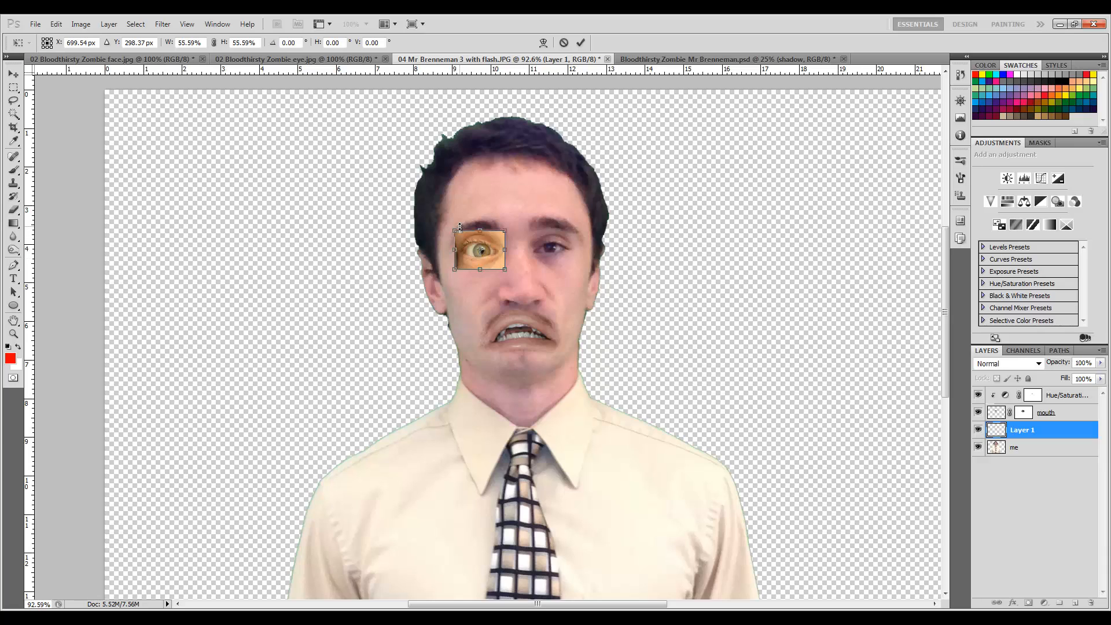
drag(456, 228, 459, 236)
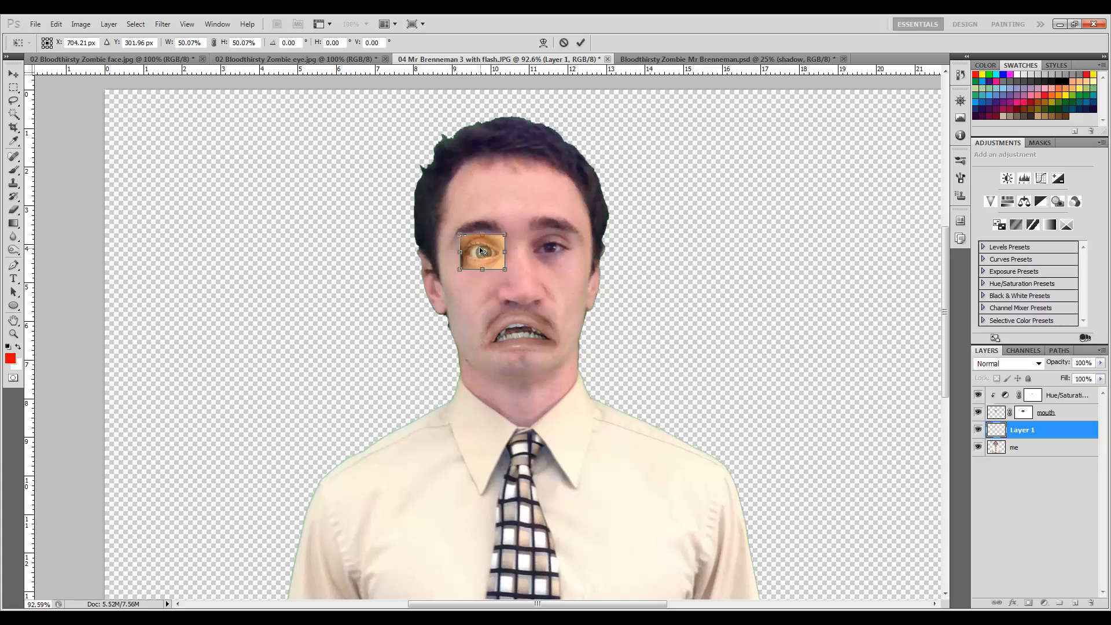
drag(493, 244, 490, 243)
key(Return)
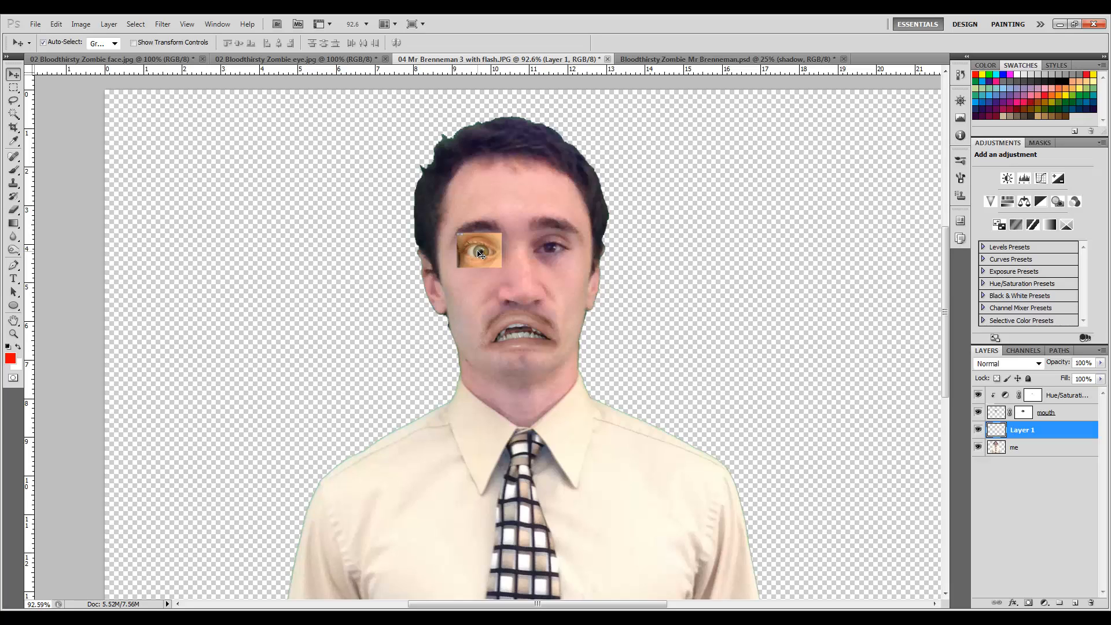
Add a layer mask to the eye layer.
key(5)
key(0)
click(1029, 603)
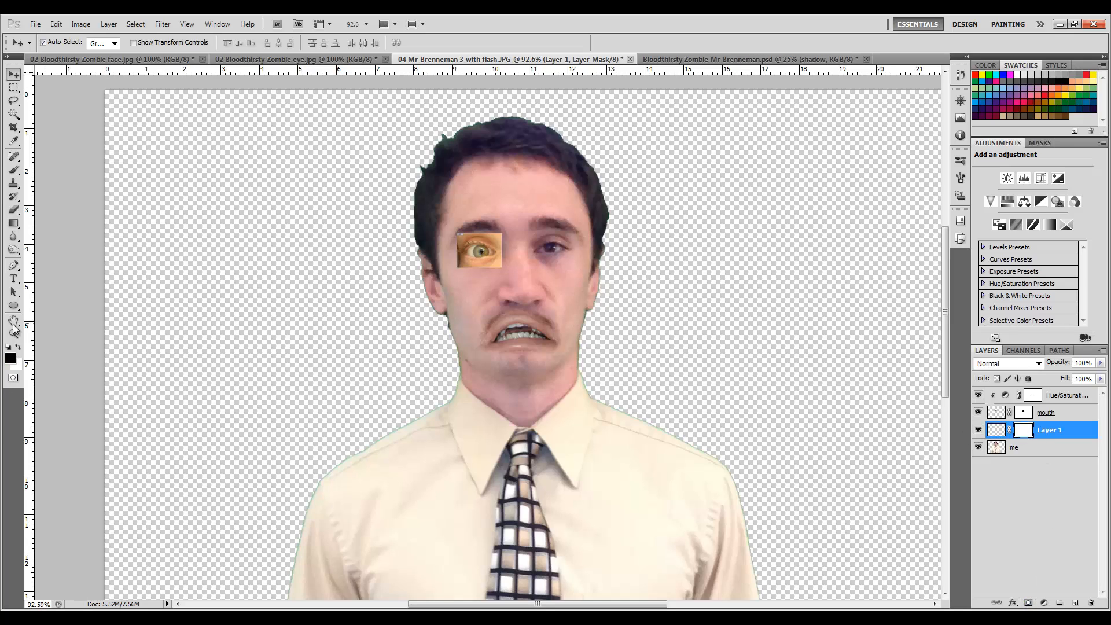
Paint black on the eye layer's mask with 45 px and then 30 px brushes to blend its square edges.
click(15, 170)
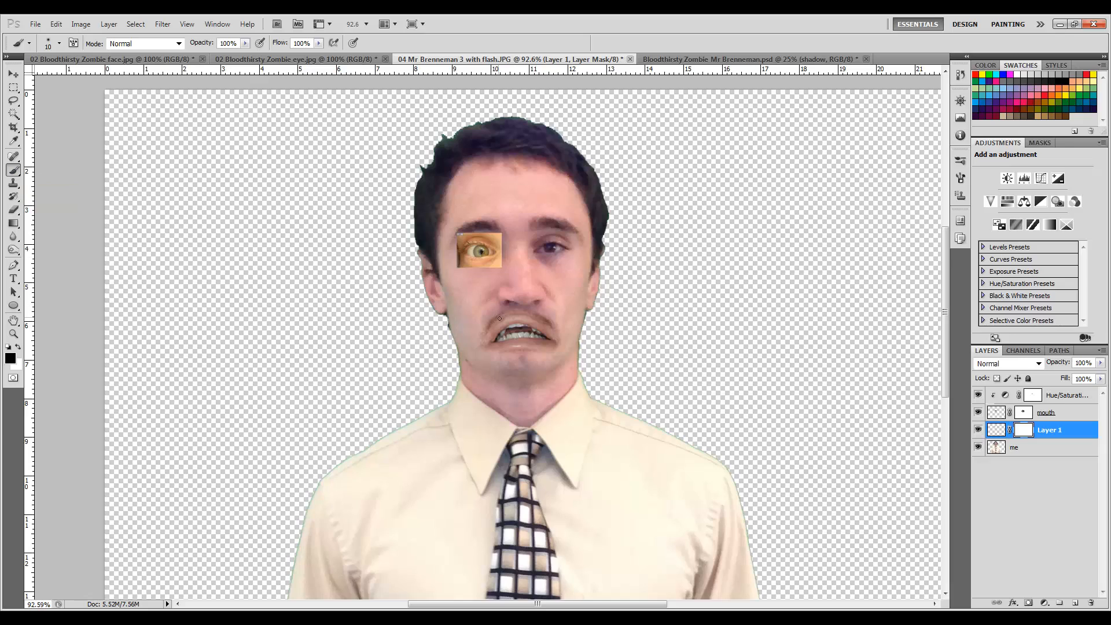
key(bracketright)
key(bracketright)
key(bracketright)
drag(458, 268, 501, 272)
scroll(501, 271, up, 6)
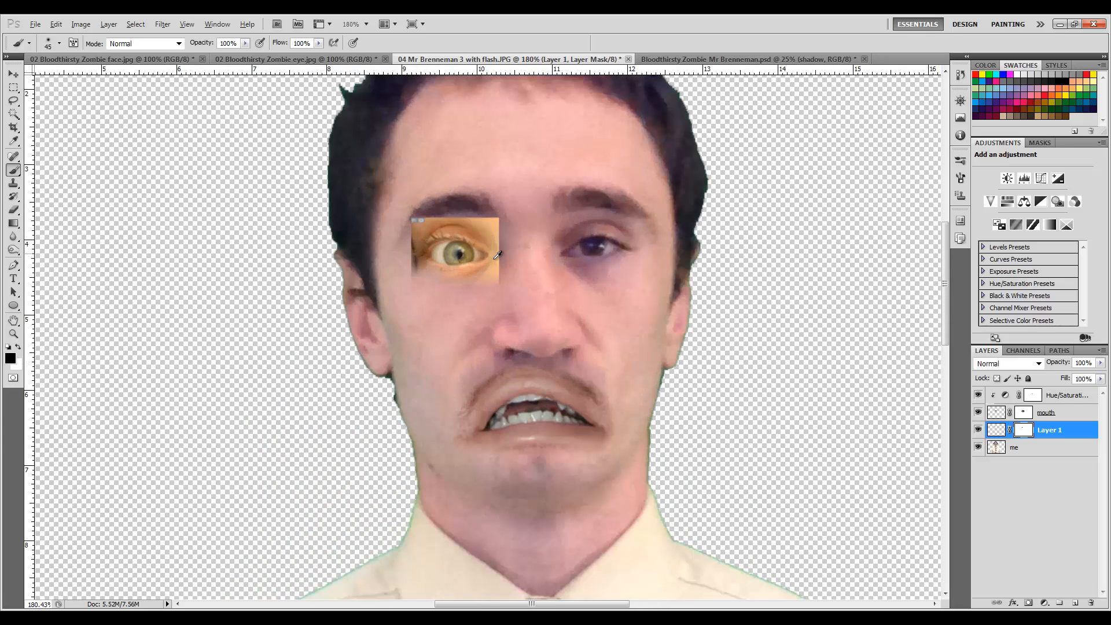
scroll(500, 303, up, 2)
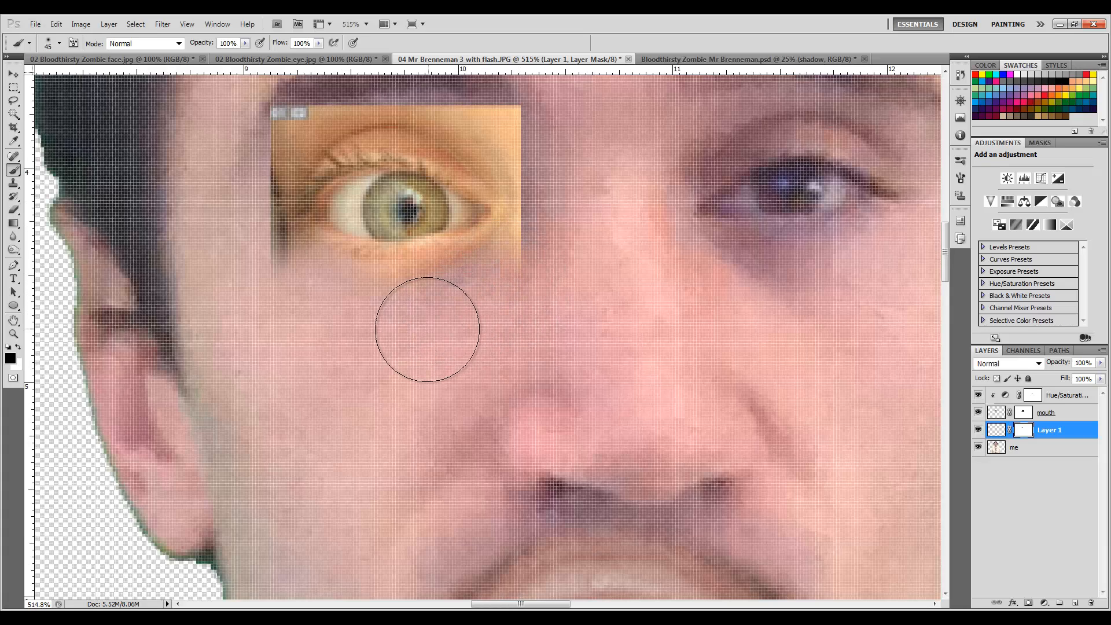
mouse_move(557, 248)
mouse_down()
mouse_move(570, 228)
mouse_move(555, 146)
mouse_move(518, 107)
mouse_move(450, 66)
mouse_move(324, 67)
mouse_move(249, 118)
mouse_move(219, 173)
mouse_move(222, 153)
mouse_move(235, 149)
mouse_move(224, 210)
mouse_move(234, 288)
mouse_up()
key(bracketleft)
key(bracketleft)
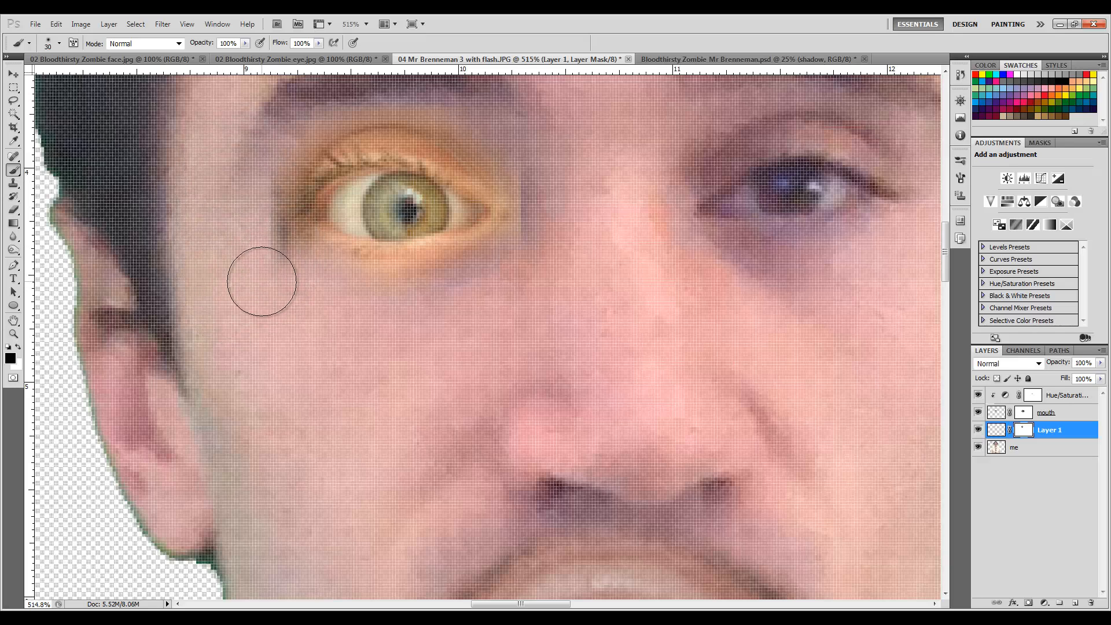
mouse_move(234, 200)
mouse_down()
mouse_move(255, 141)
mouse_move(306, 96)
mouse_move(285, 123)
mouse_move(314, 96)
mouse_move(546, 178)
mouse_move(553, 227)
mouse_move(531, 255)
mouse_move(549, 190)
mouse_move(543, 254)
mouse_move(518, 293)
mouse_move(470, 309)
mouse_move(395, 324)
mouse_move(321, 307)
mouse_move(300, 296)
mouse_move(471, 287)
mouse_move(399, 305)
mouse_move(265, 261)
mouse_up()
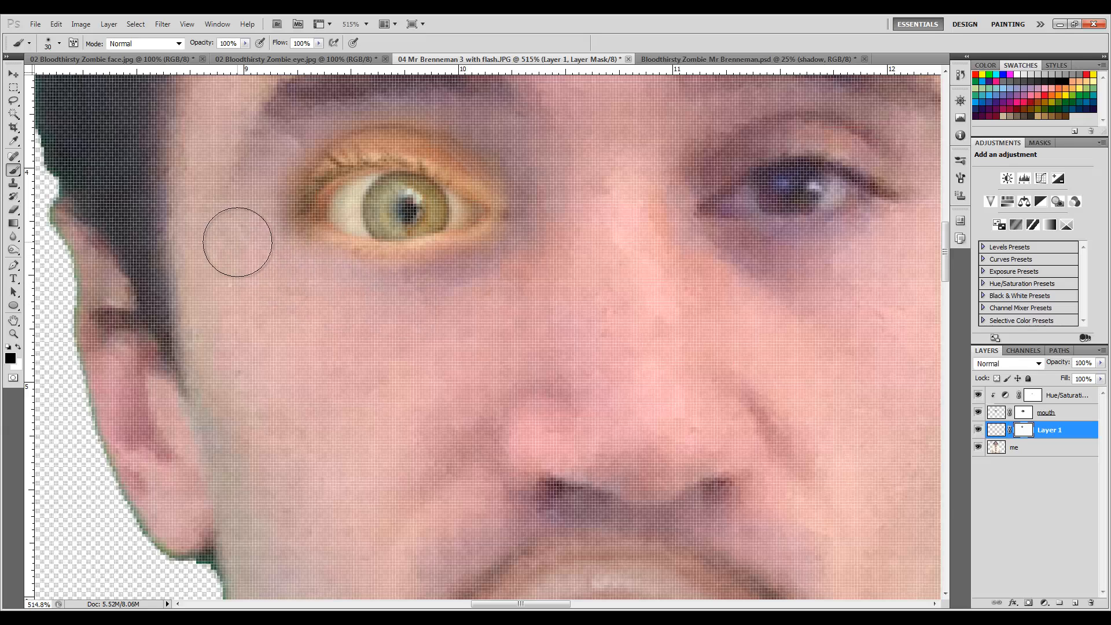
Add a Hue/Saturation adjustment with Colorize enabled, clipped to the eye layer.
alt+scroll(237, 238, down, 2)
key(s)
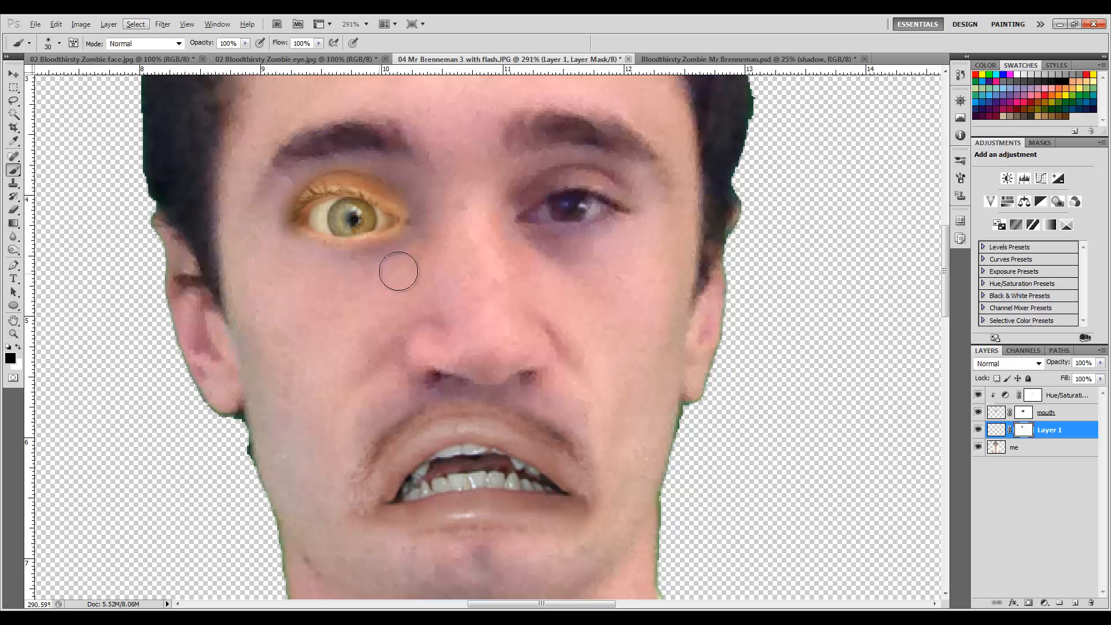
click(1008, 204)
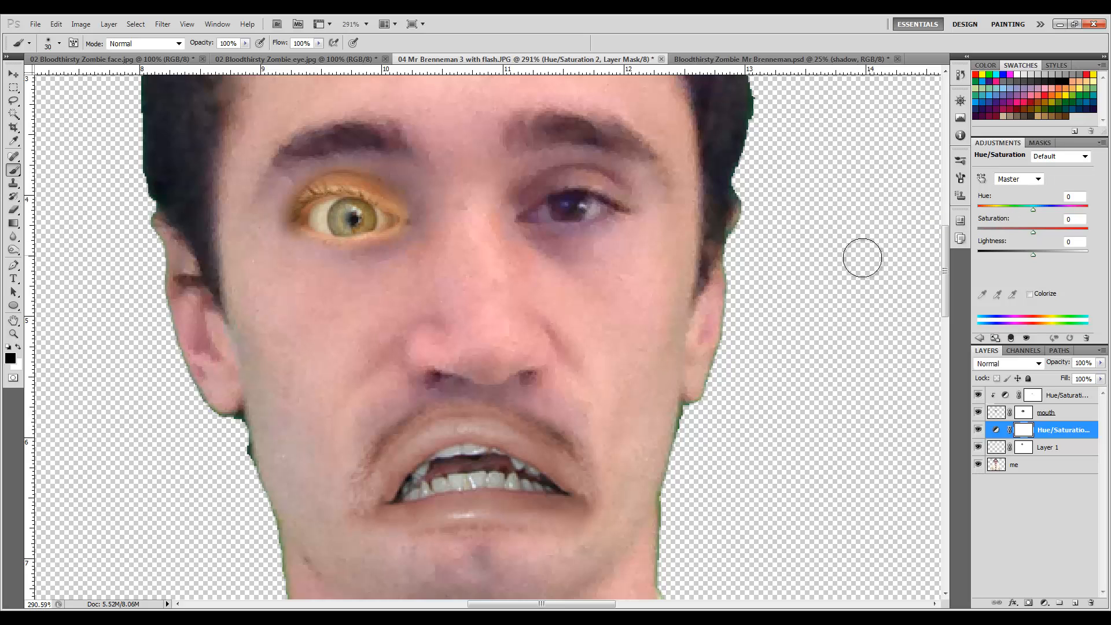
click(1030, 294)
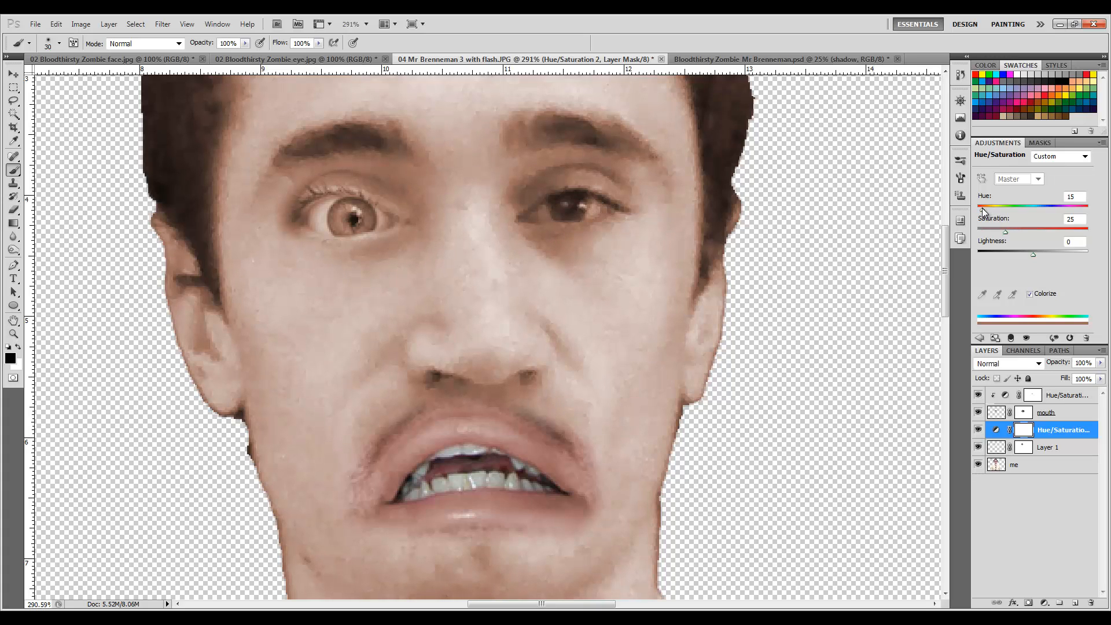
click(1011, 338)
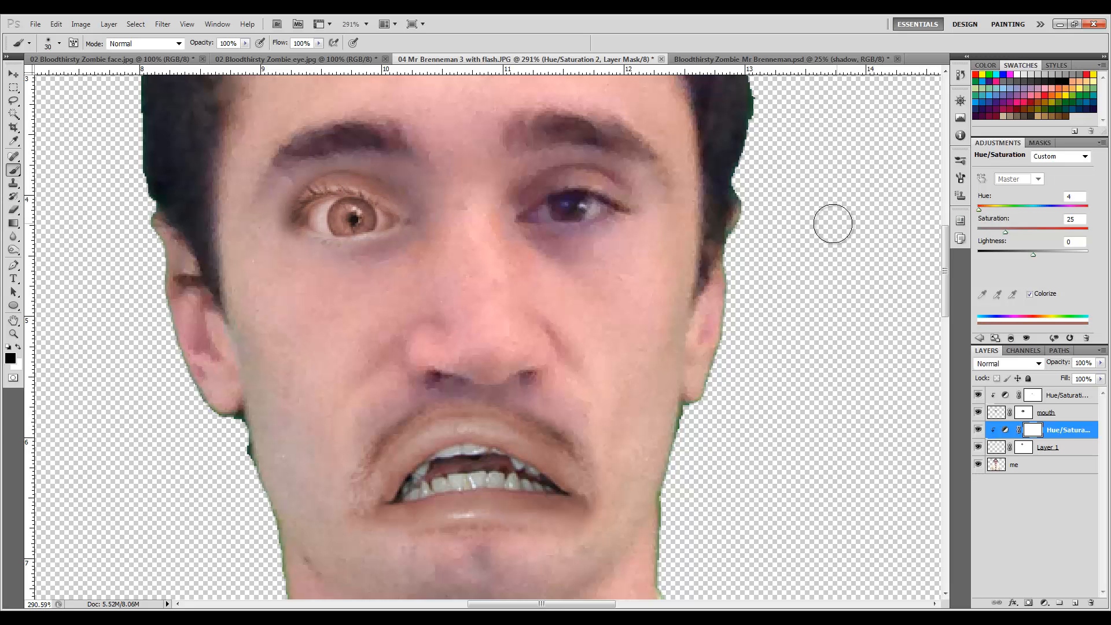
Paint black on the Hue/Saturation adjustment's mask over the iris with a 20 px brush to restore the eye's original colour.
click(979, 338)
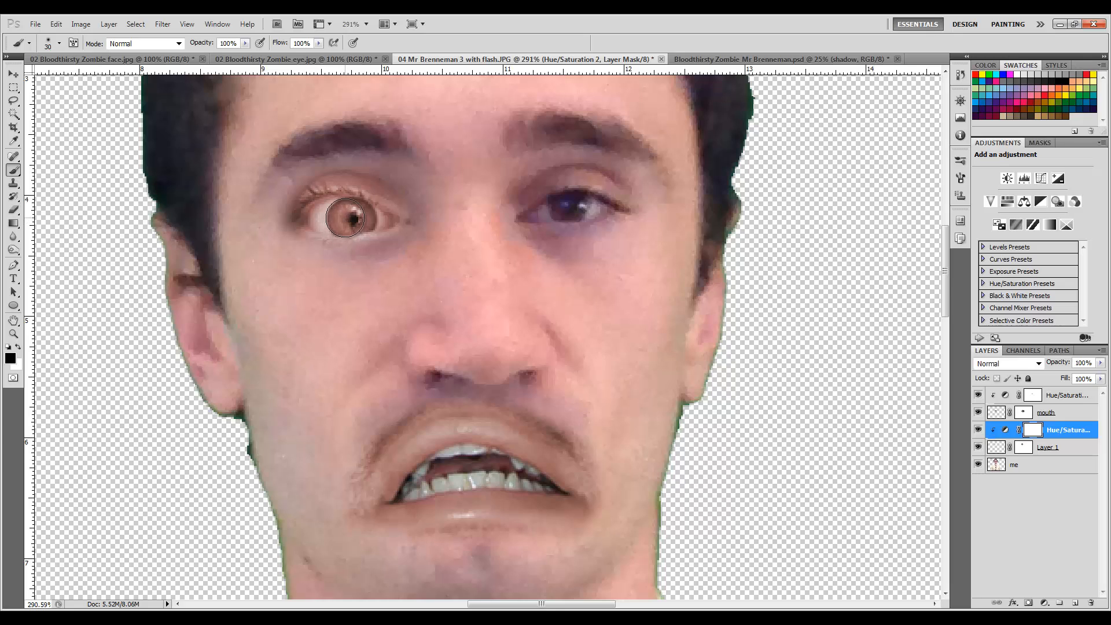
scroll(344, 217, up, 1)
scroll(347, 213, up, 12)
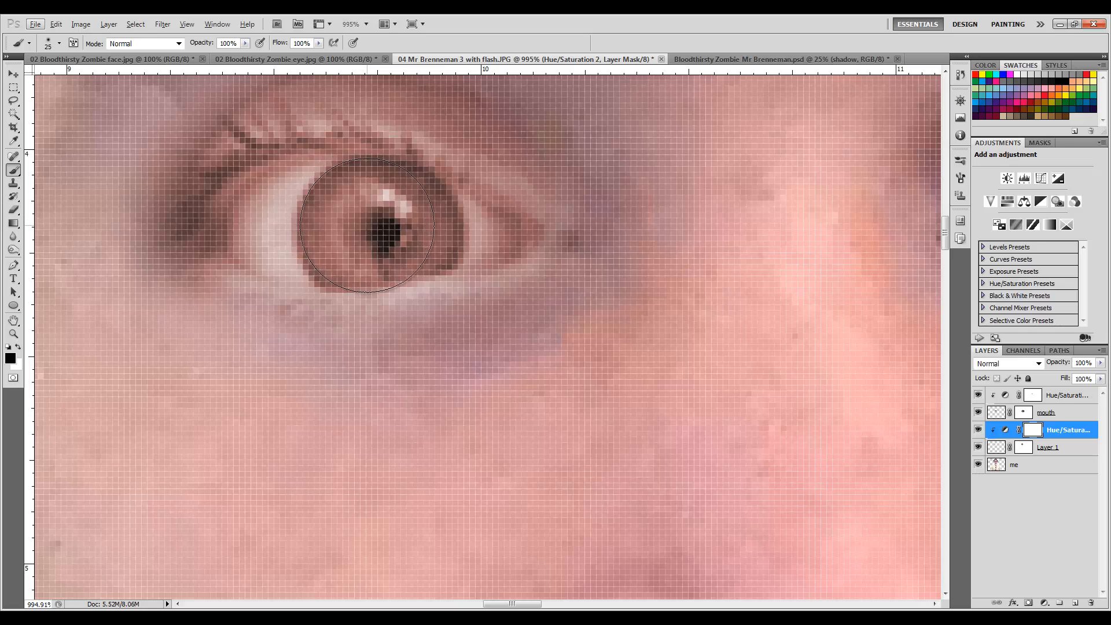
key(bracketleft)
mouse_move(350, 225)
mouse_down()
mouse_move(366, 209)
mouse_move(341, 234)
mouse_move(338, 217)
mouse_move(346, 223)
mouse_move(327, 252)
mouse_move(356, 269)
mouse_move(324, 243)
mouse_move(425, 229)
mouse_move(415, 232)
mouse_up()
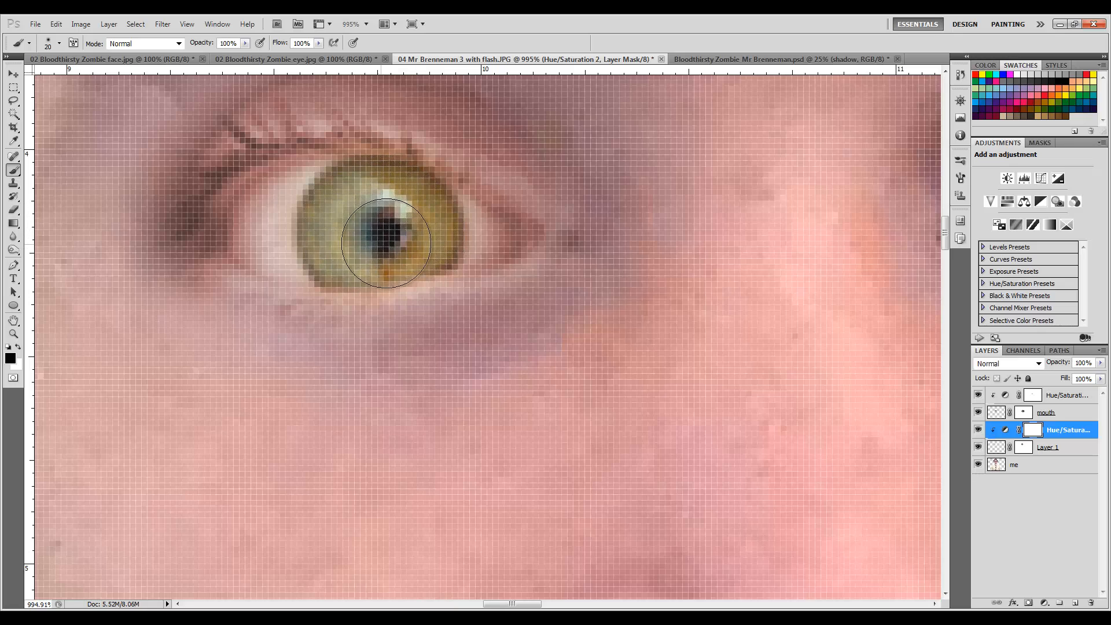
Merge the Hue/Saturation adjustment and the eye layer into a single layer.
scroll(386, 243, down, 5)
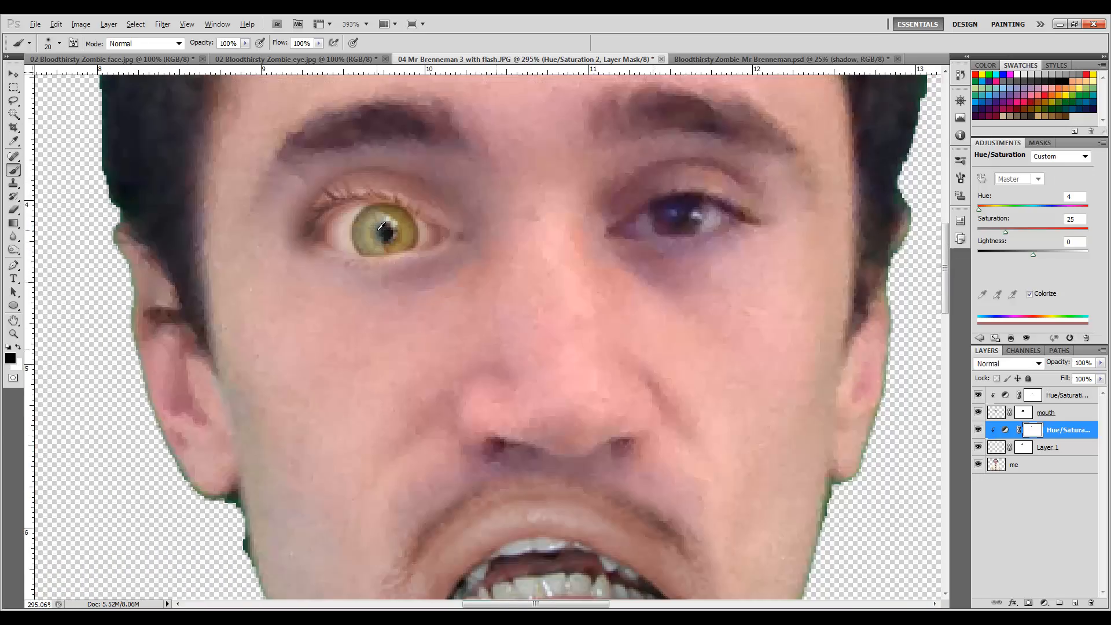
scroll(383, 226, down, 2)
scroll(384, 226, up, 4)
scroll(387, 228, down, 3)
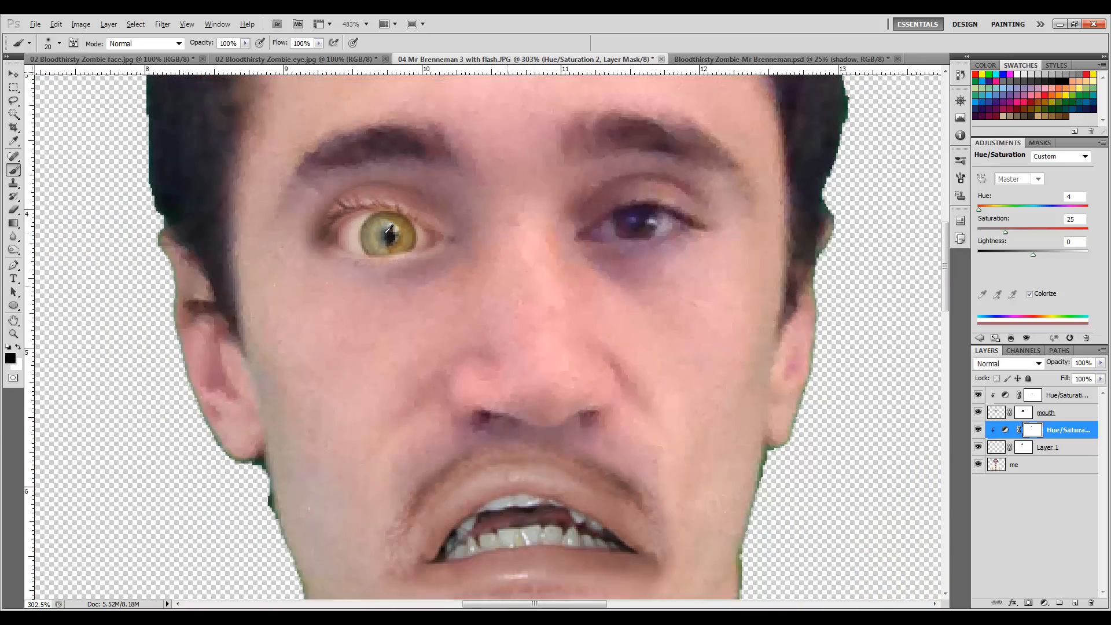
scroll(388, 228, down, 3)
scroll(386, 232, up, 5)
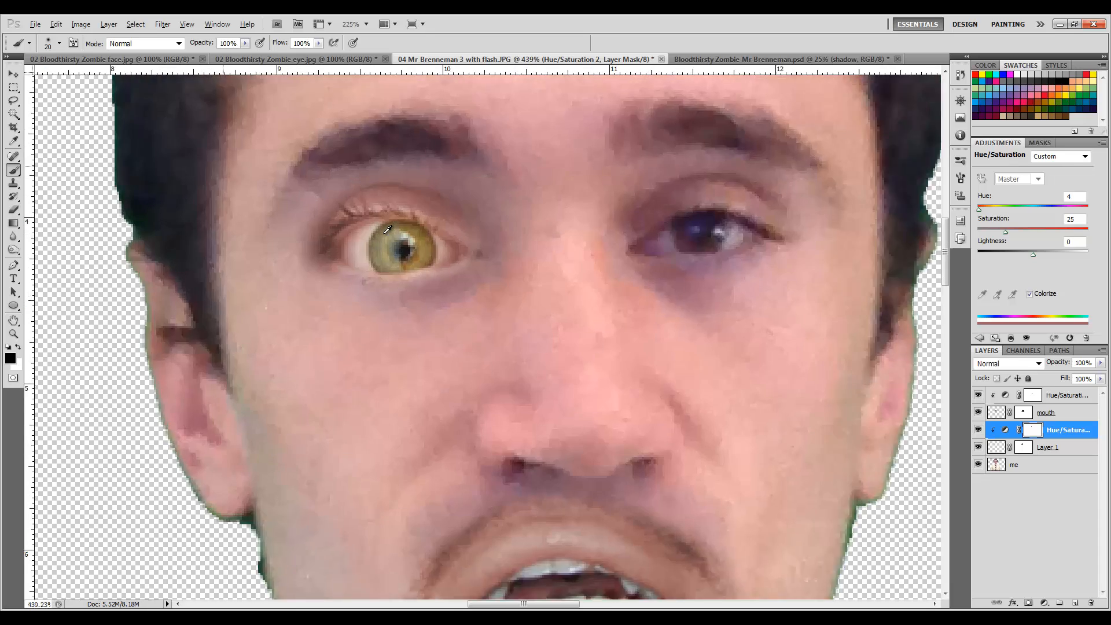
scroll(420, 261, down, 5)
scroll(422, 258, down, 2)
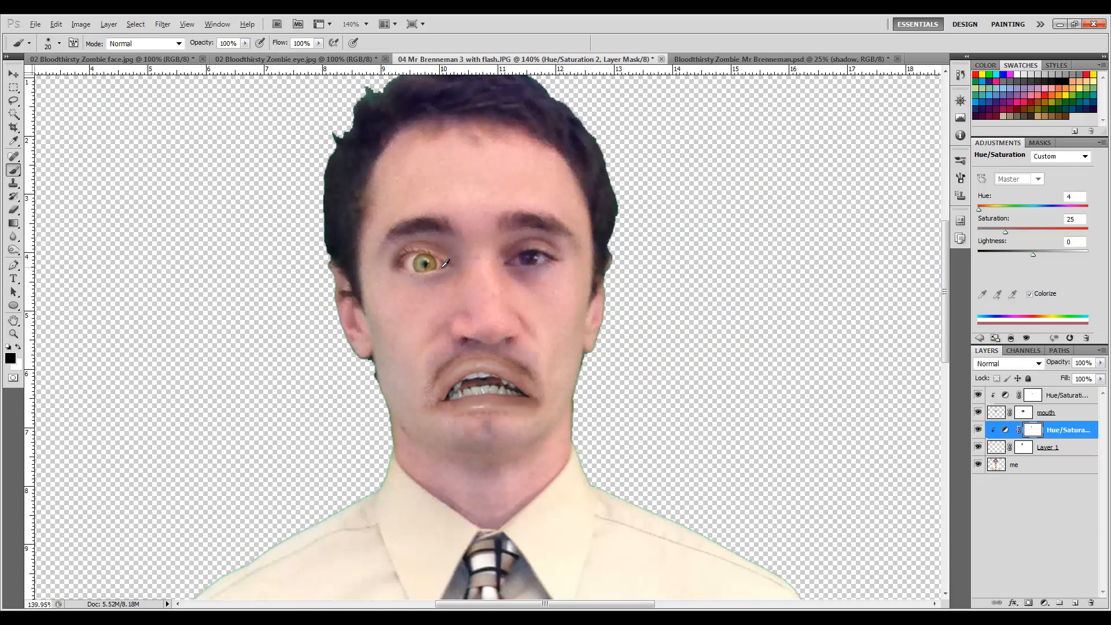
scroll(461, 243, down, 1)
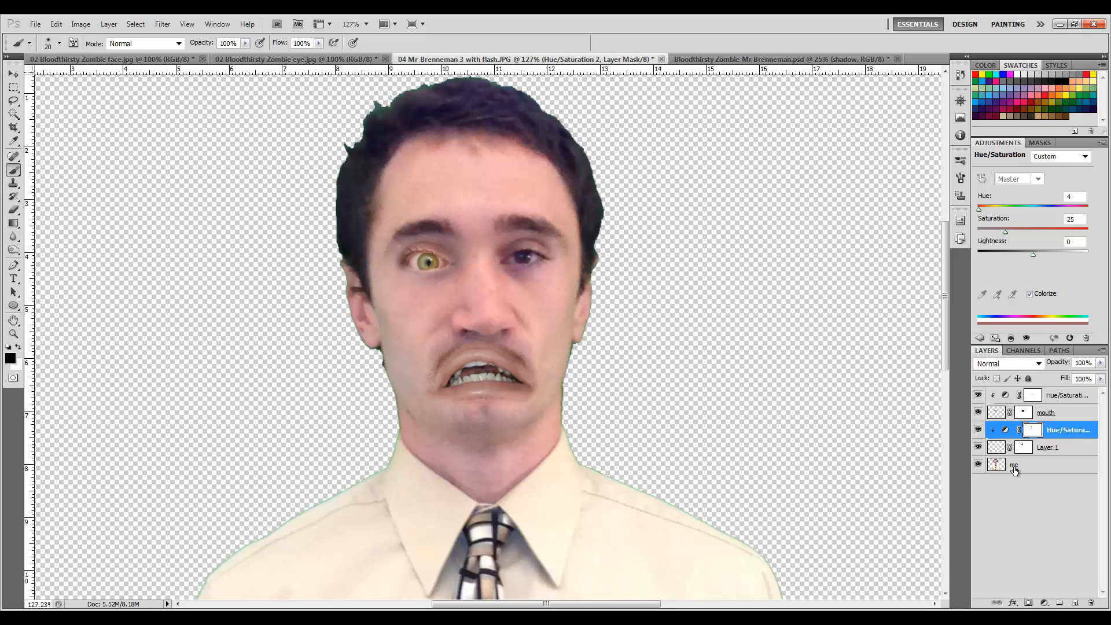
shift+click(1076, 447)
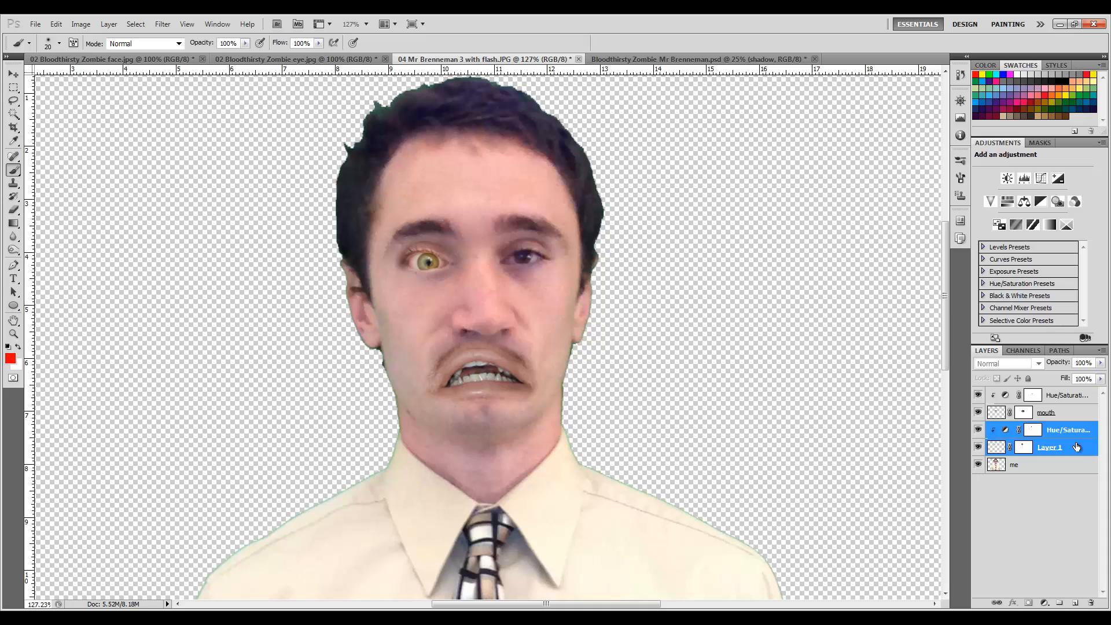
right_click(1077, 447)
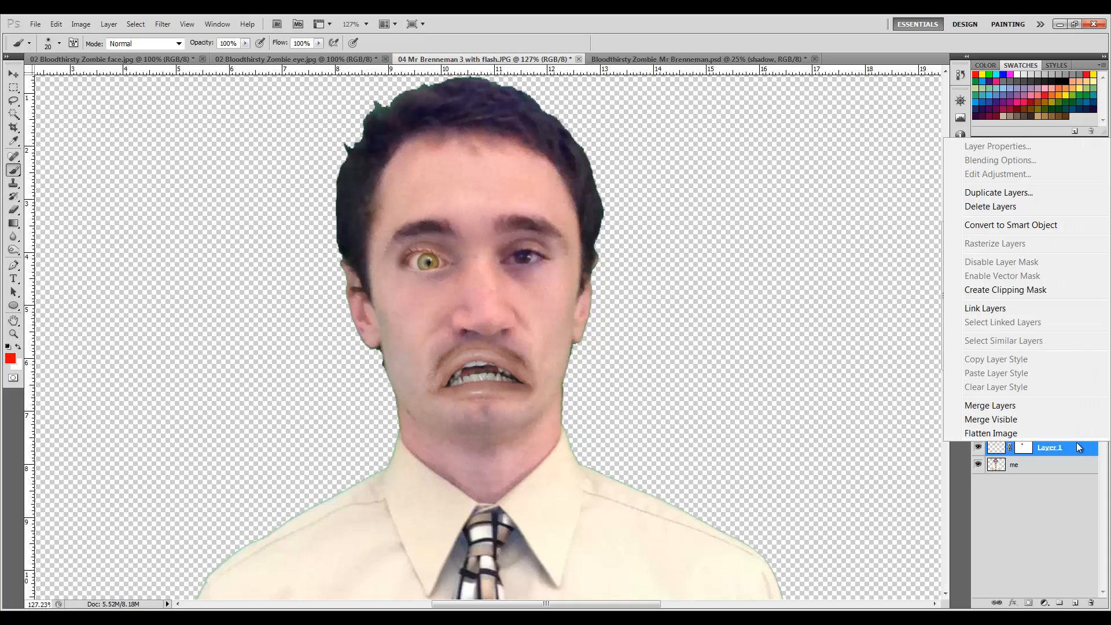
click(1025, 403)
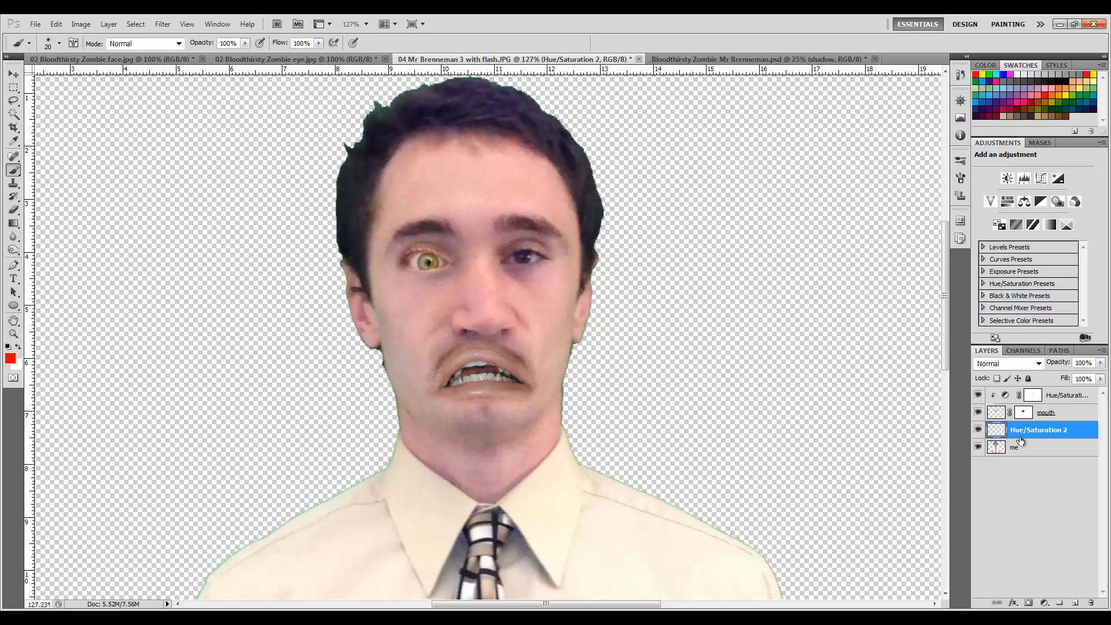
Duplicate the merged eye layer and name the copy eyeleft.
key(ctrl+j)
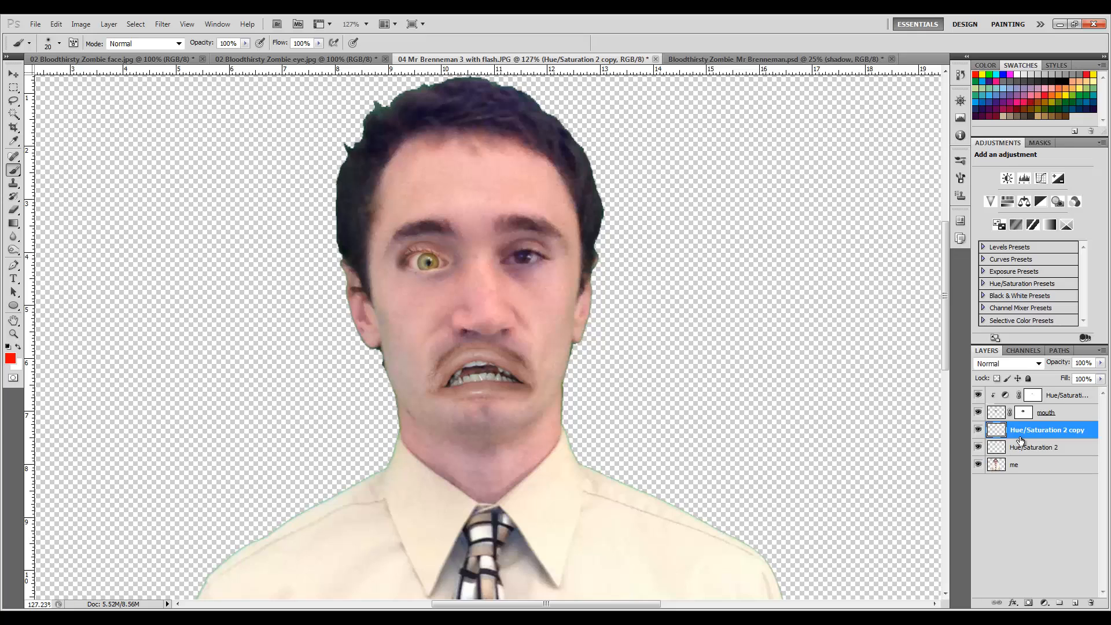
double_click(1066, 434)
text(eyeleft)
key(Return)
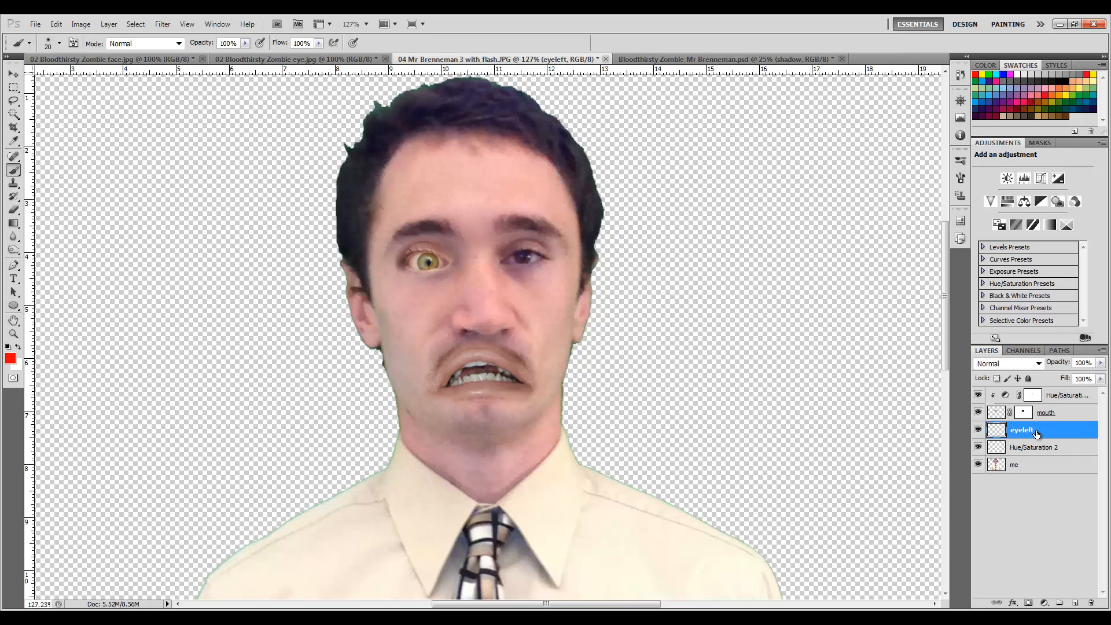
Rename the original merged eye layer to eyeright.
click(1048, 451)
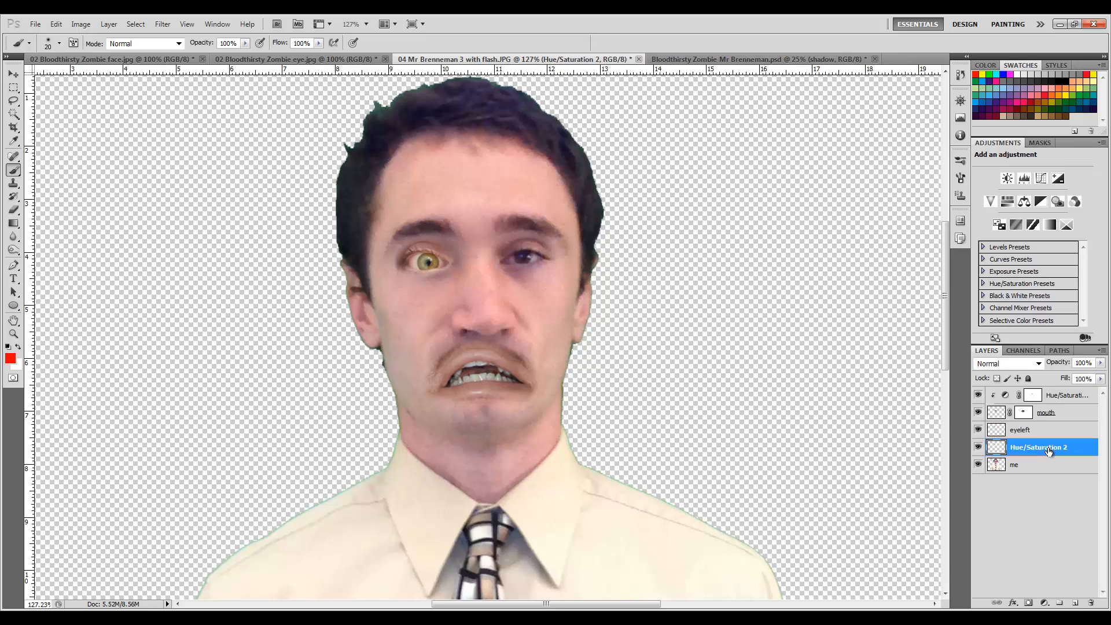
double_click(1050, 449)
text(eyeright)
key(Return)
Move the eyeleft layer across onto the other eye of the face.
click(1021, 433)
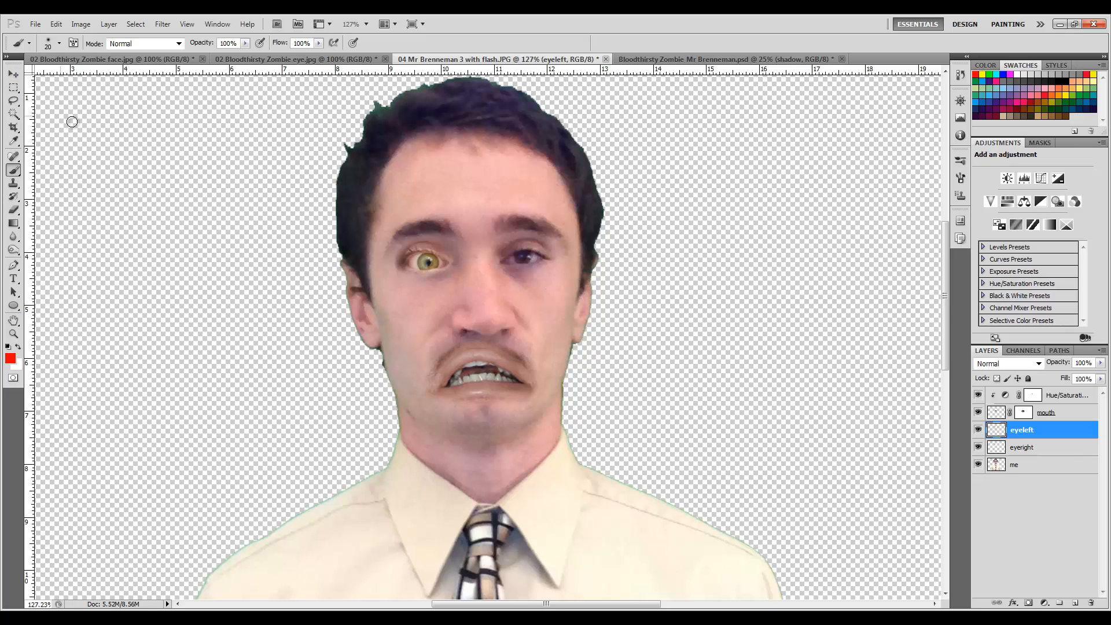
click(14, 78)
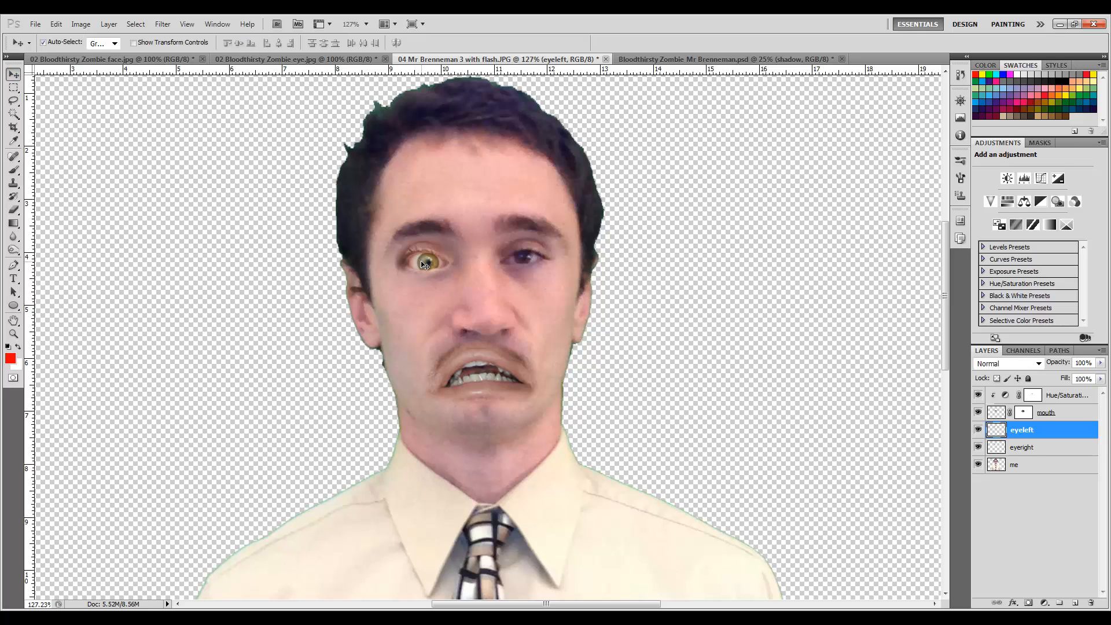
drag(428, 264, 520, 254)
key(Right)
key(Right)
key(Right)
key(Right)
key(Right)
key(Right)
key(Right)
drag(522, 251, 523, 251)
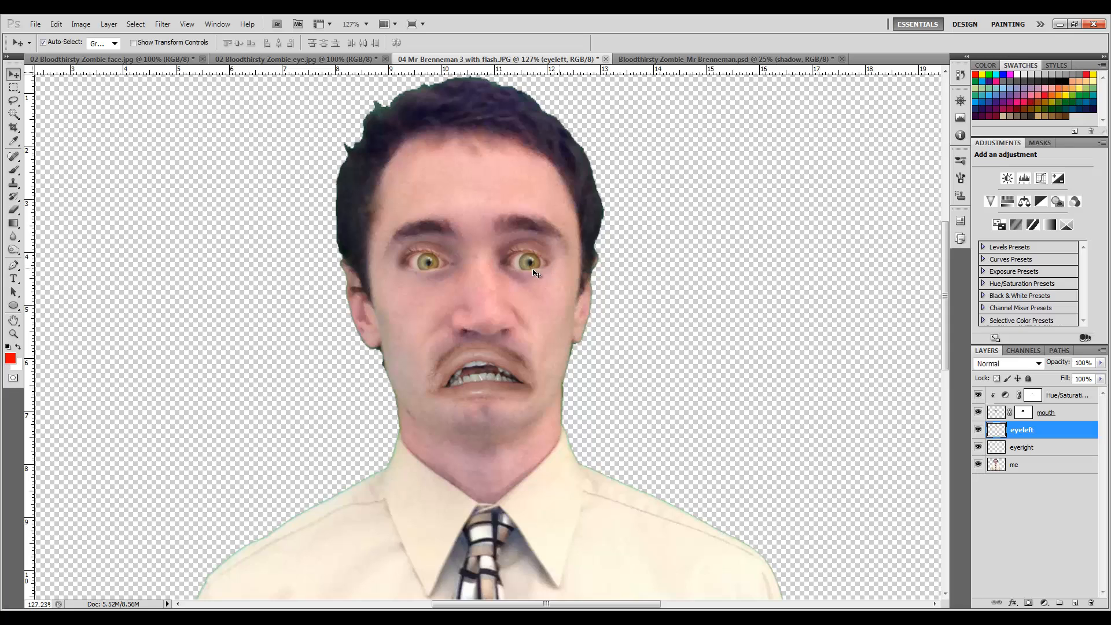
Flip the eyeleft layer horizontally.
click(55, 25)
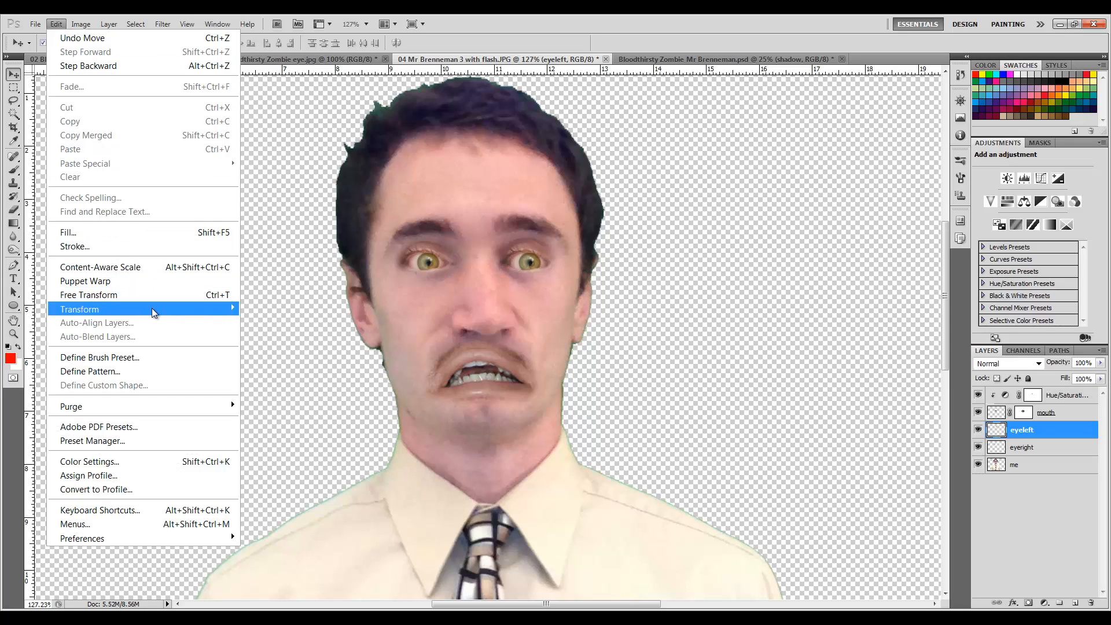
mouse_move(154, 310)
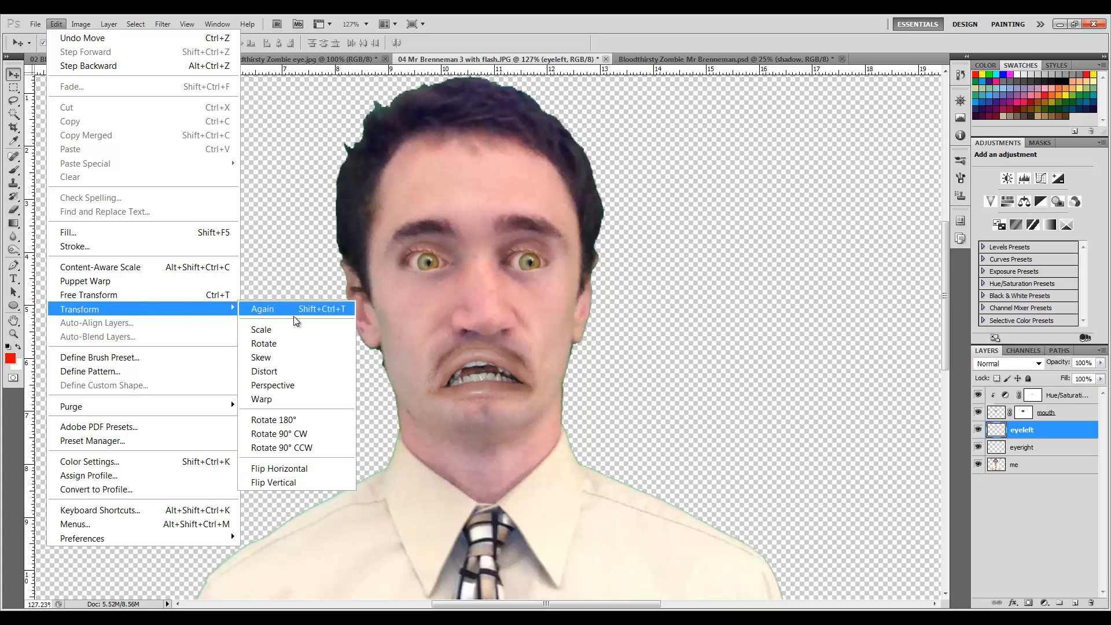
click(312, 469)
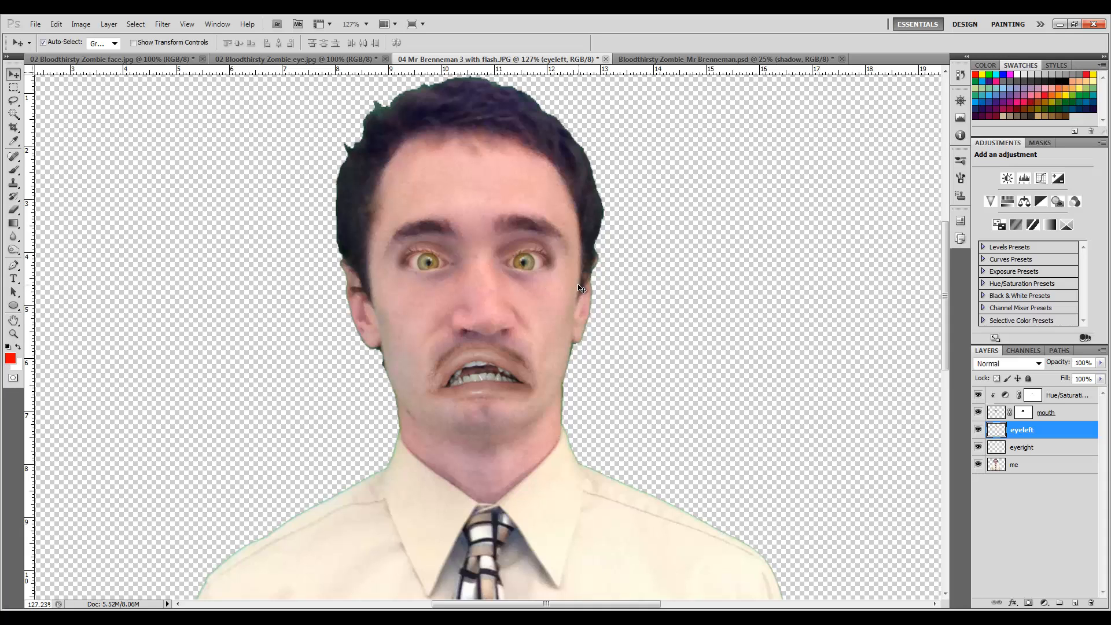
Create a new layer at the top of the stack and name it fog.
scroll(921, 502, down, 2)
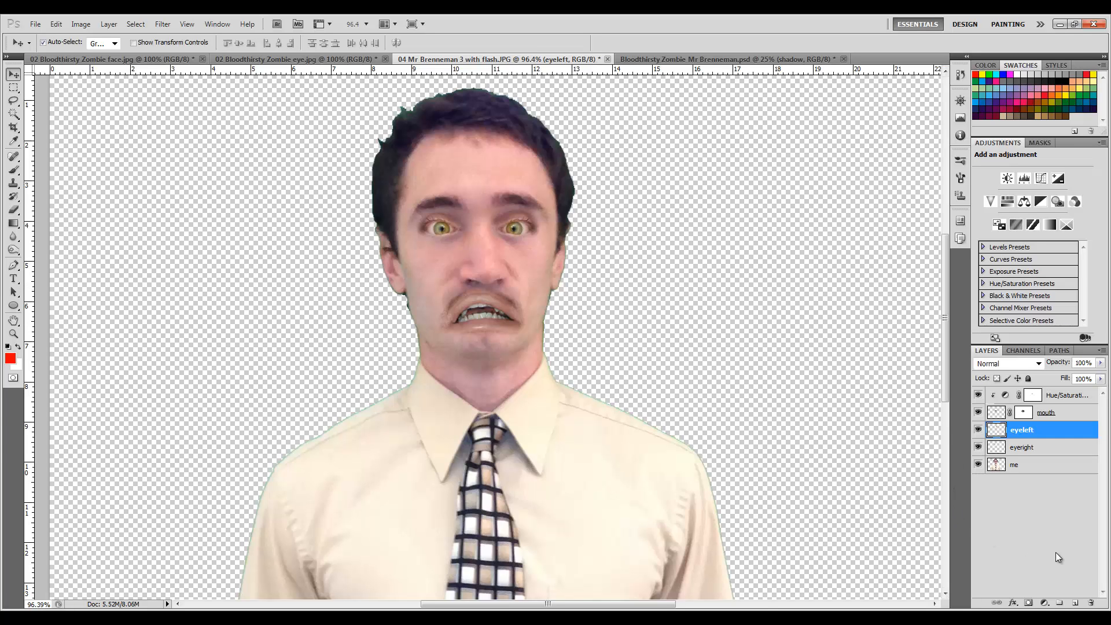
click(1074, 603)
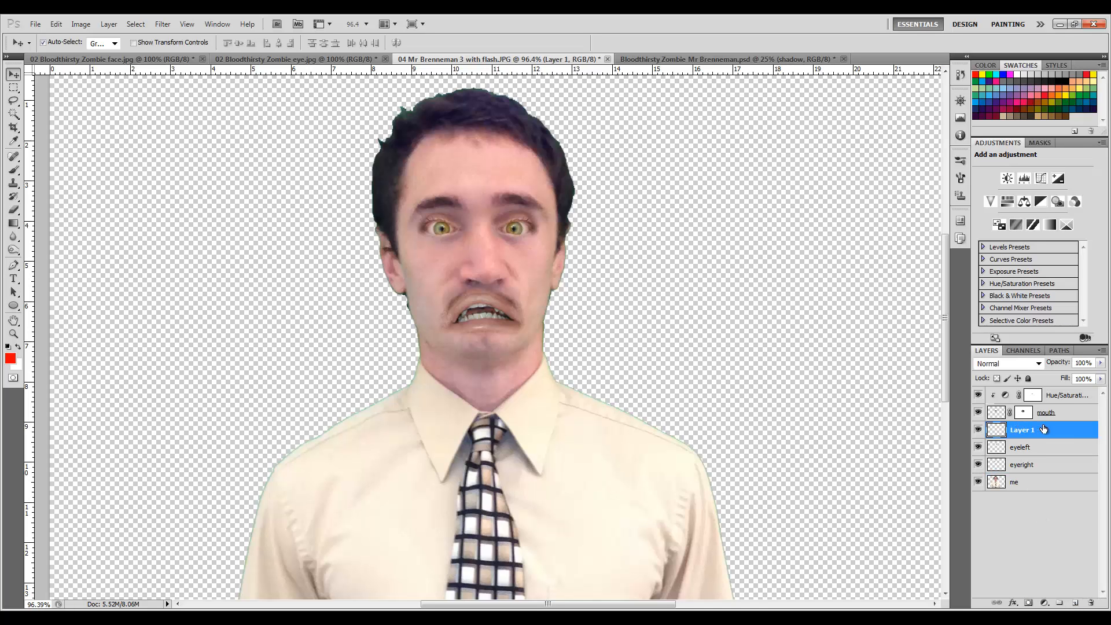
drag(1069, 438, 1068, 393)
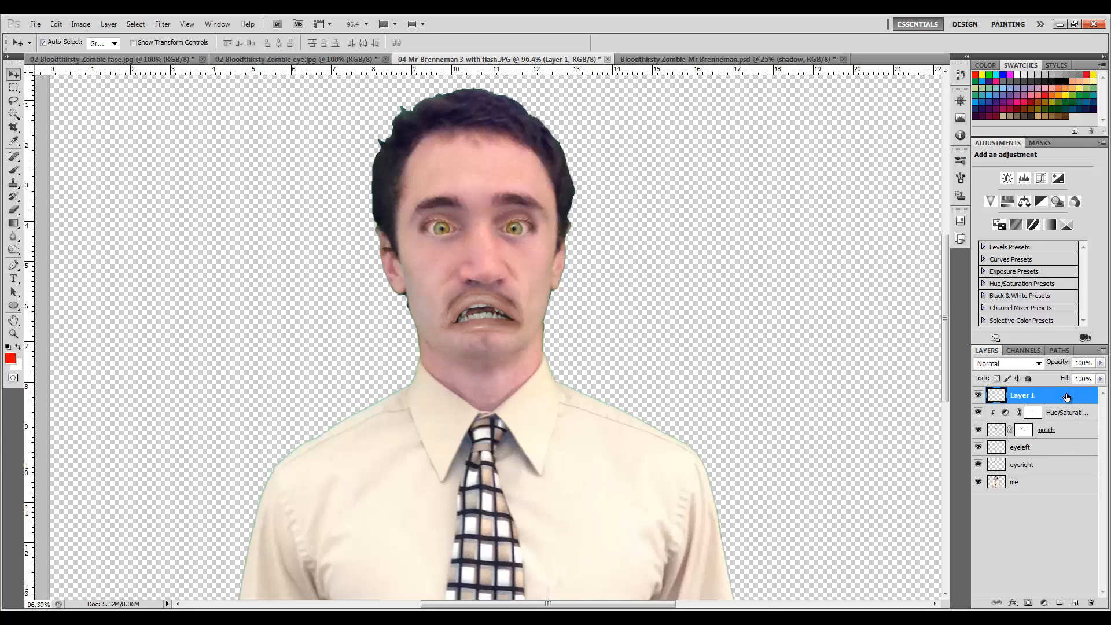
double_click(1027, 400)
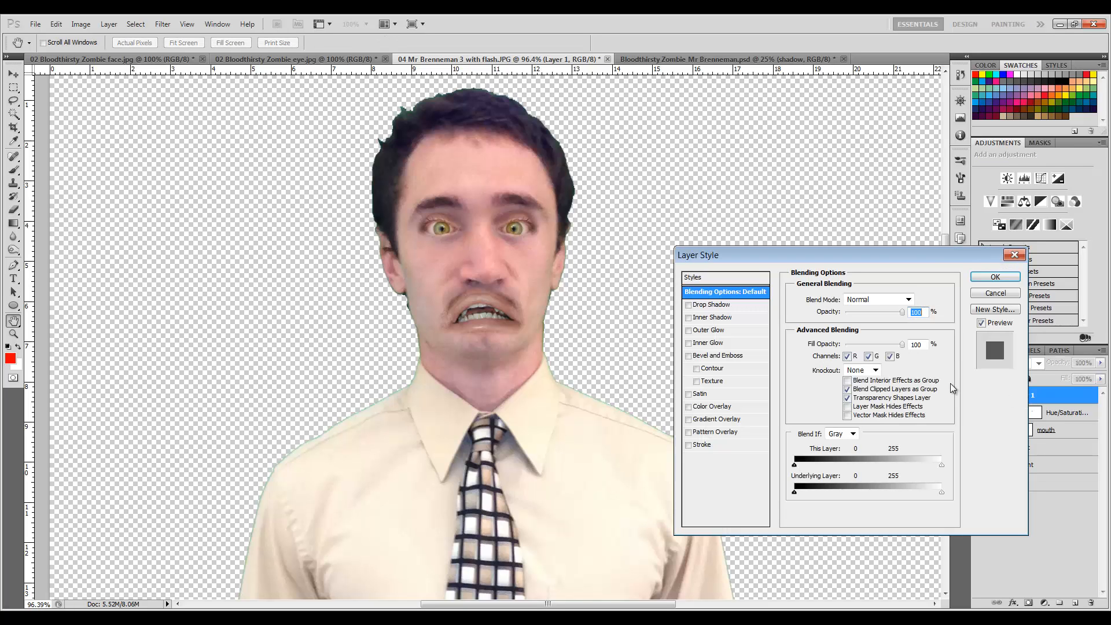
click(1015, 253)
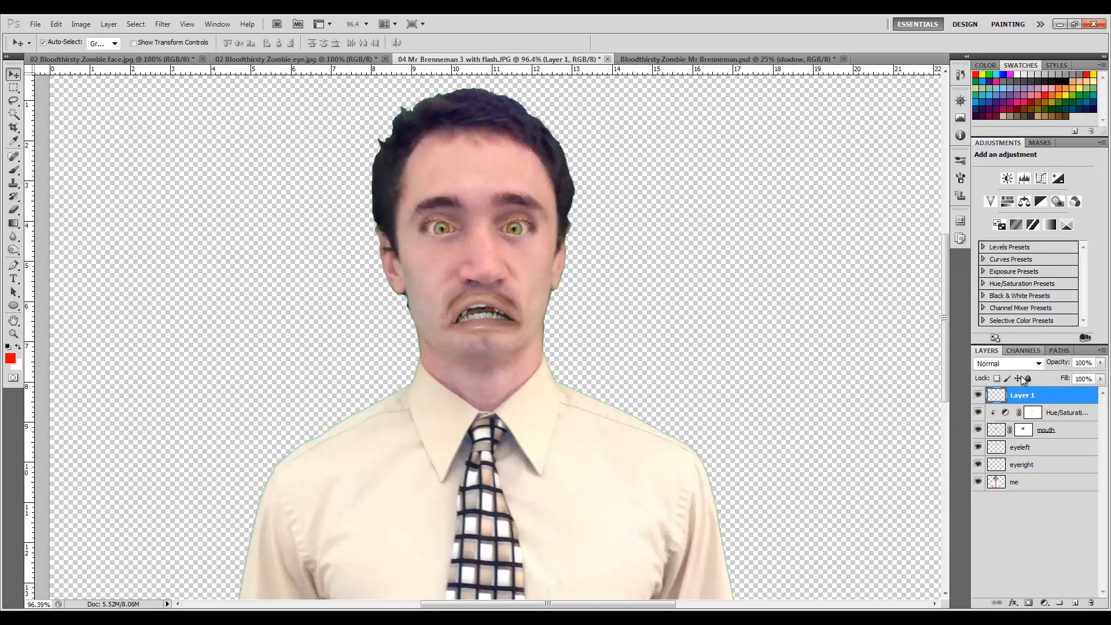
double_click(1022, 396)
text(fog)
key(Return)
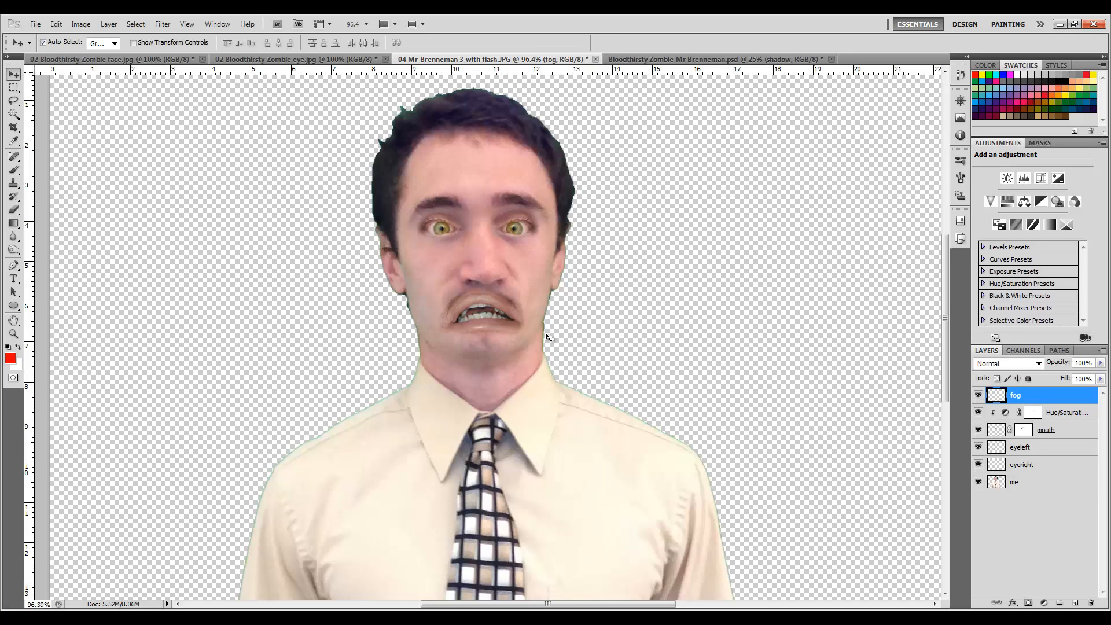
Set the foreground colour to 00BBA7.
click(12, 360)
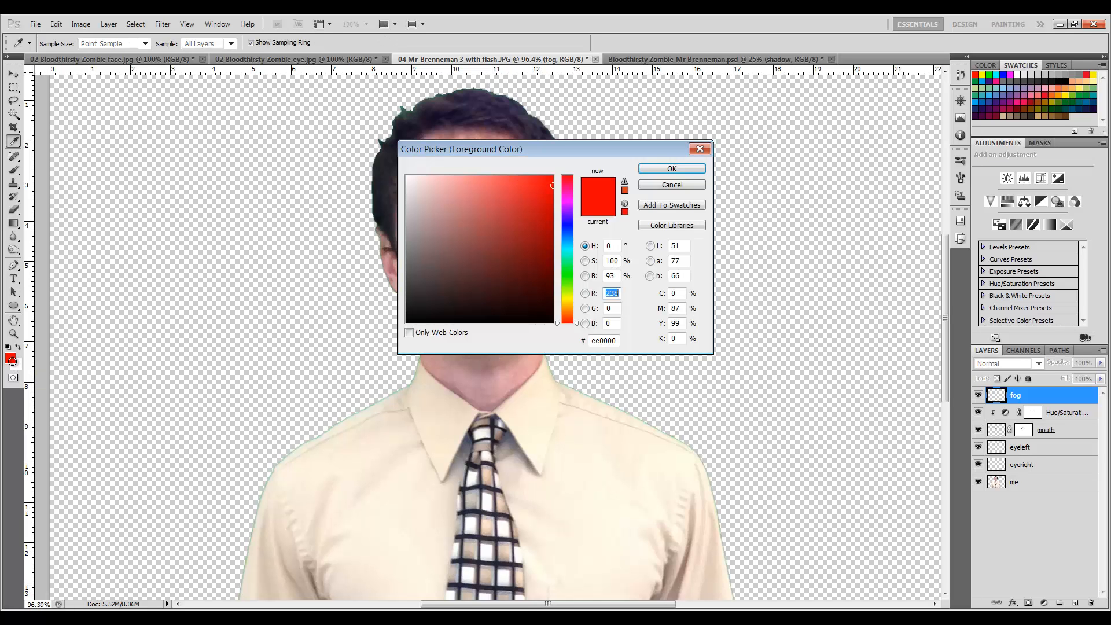
double_click(614, 341)
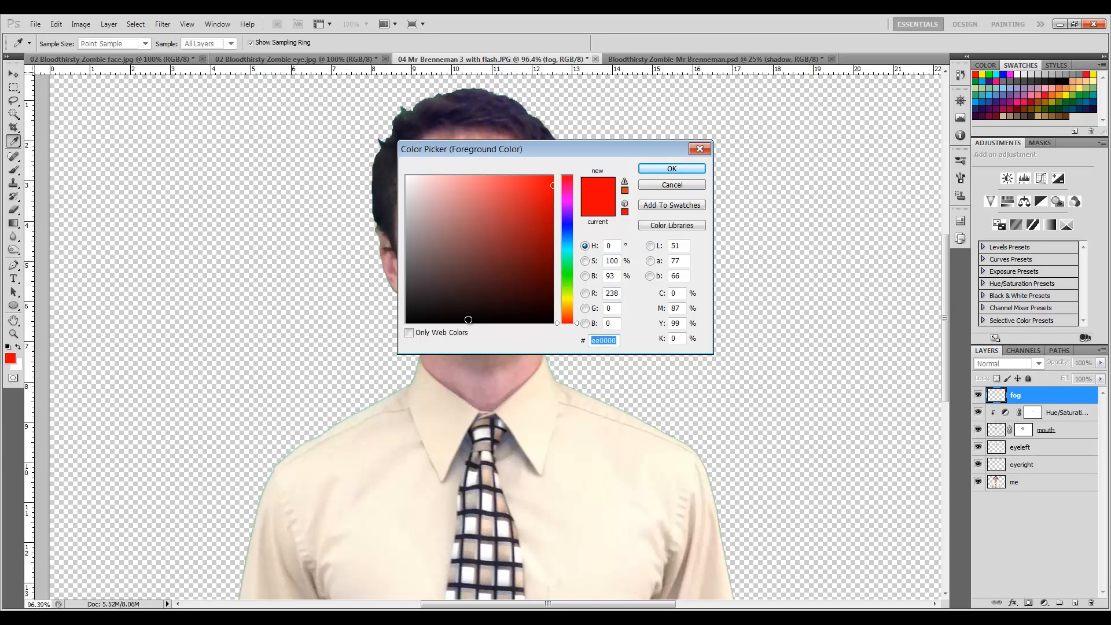
text(00)
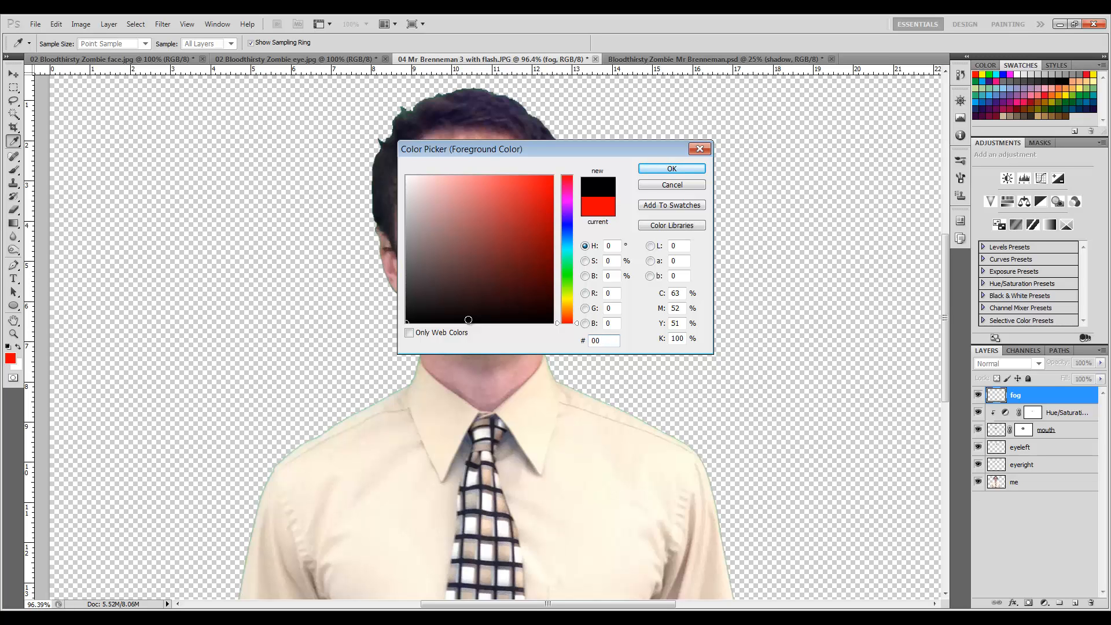
text(BBA7)
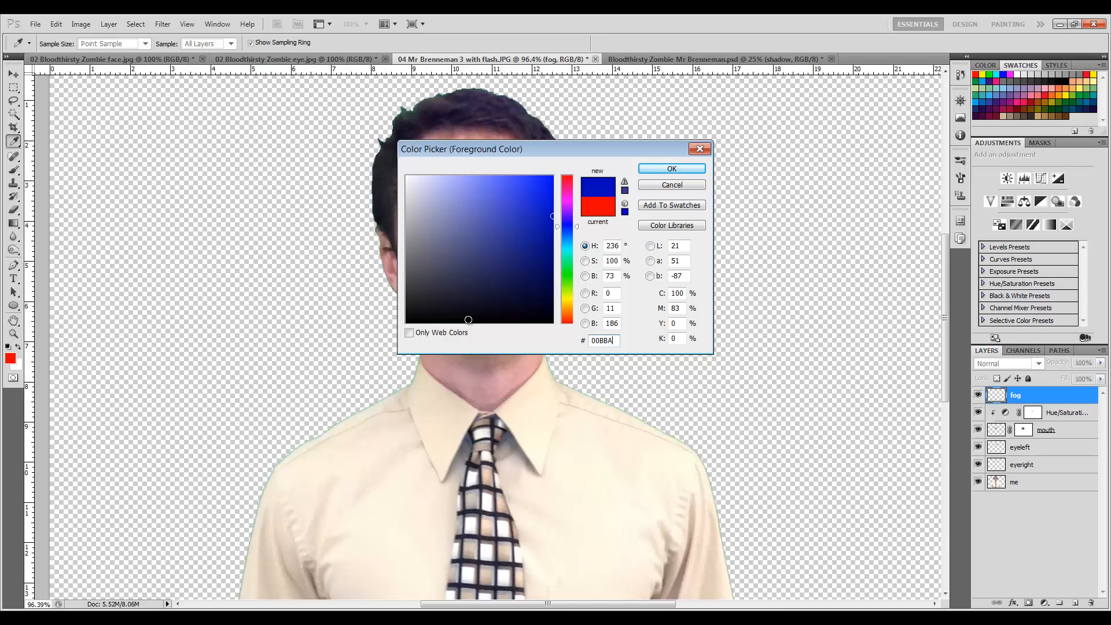
click(671, 168)
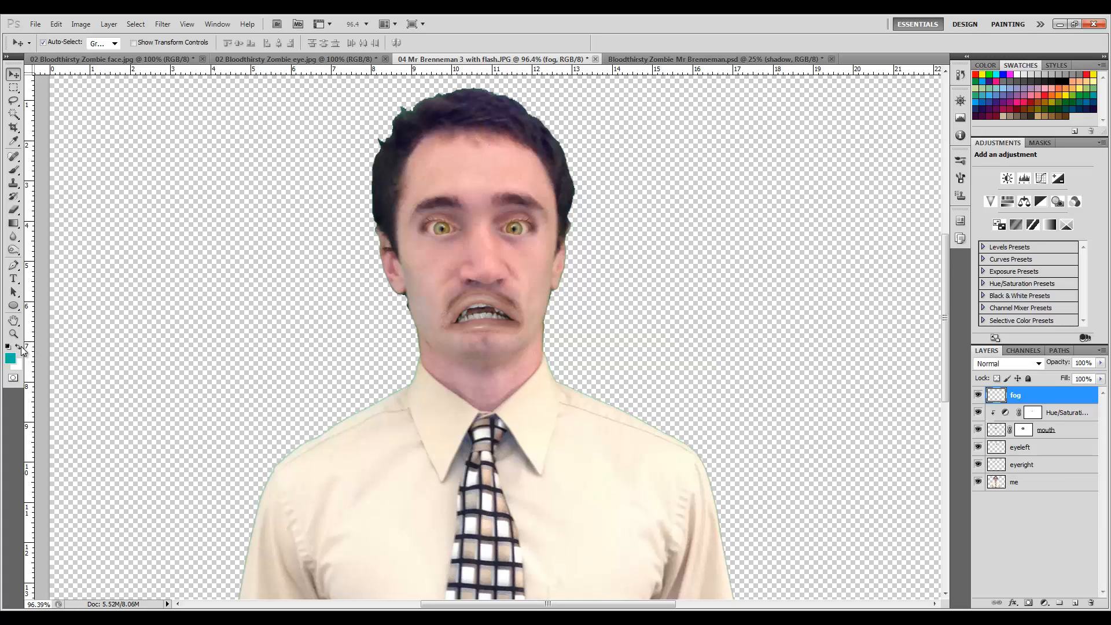
Set the background colour to black.
click(17, 365)
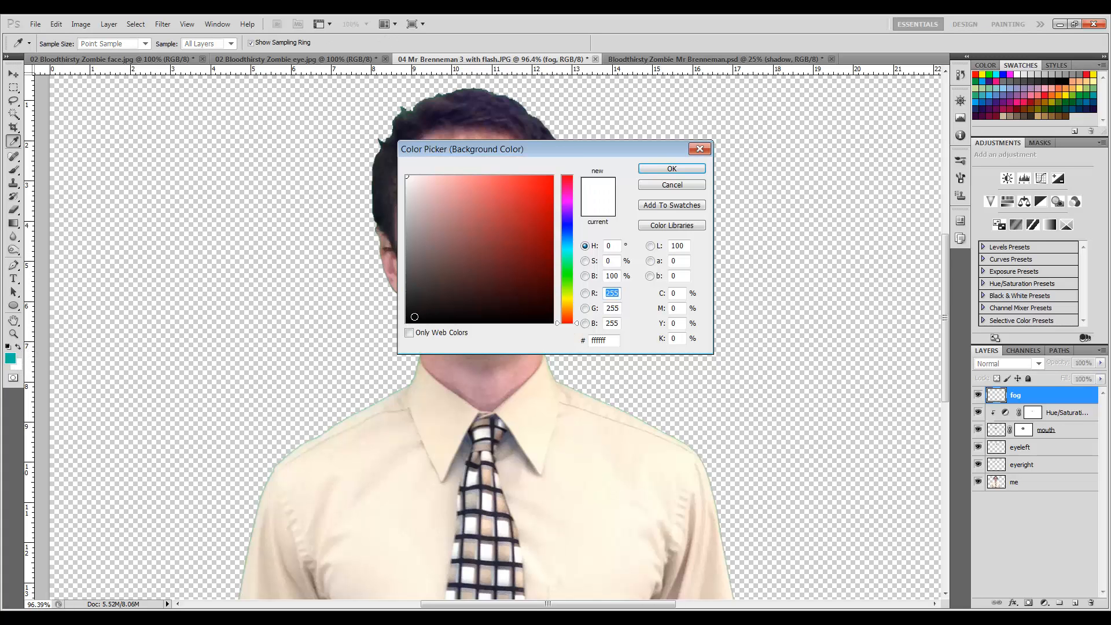
drag(414, 316, 387, 337)
click(682, 170)
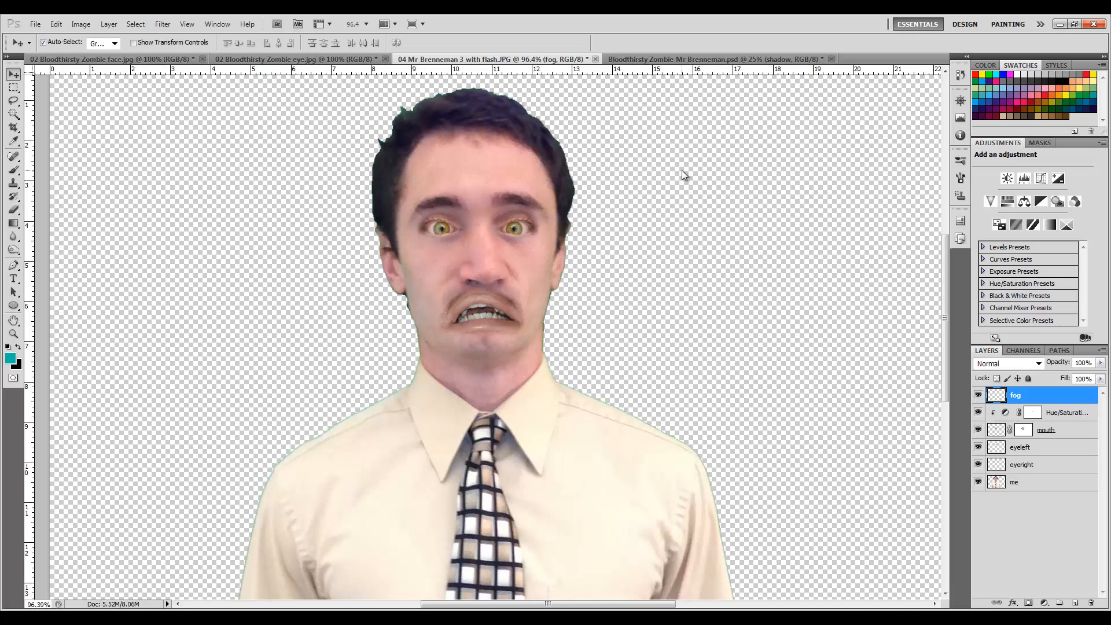
Fill the fog layer with the foreground colour, then undo the fill.
click(56, 24)
click(113, 237)
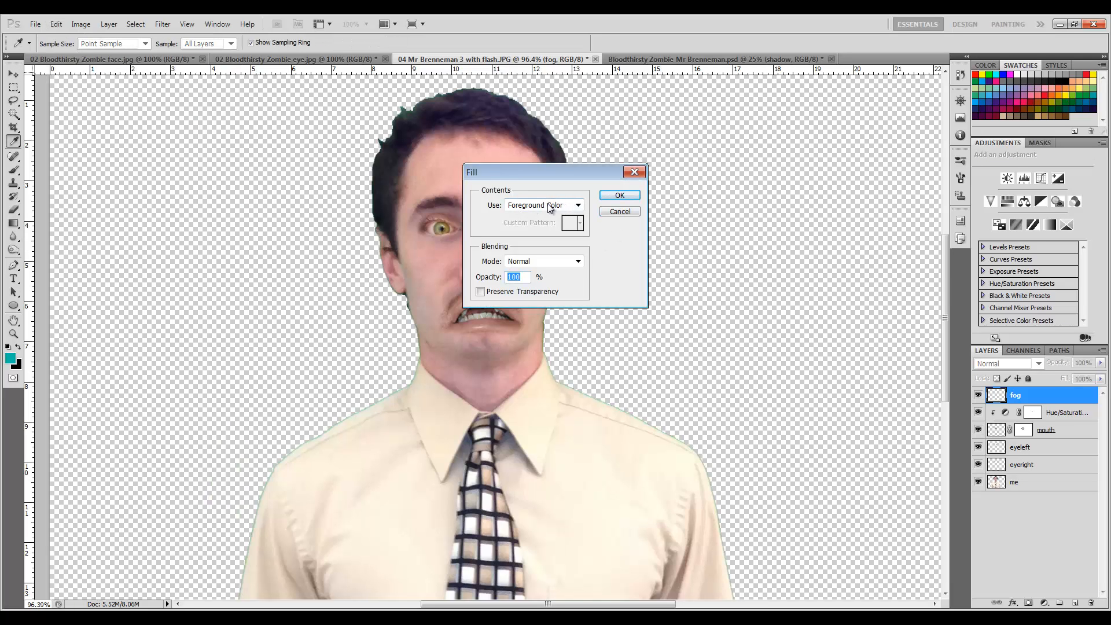
click(629, 197)
key(v)
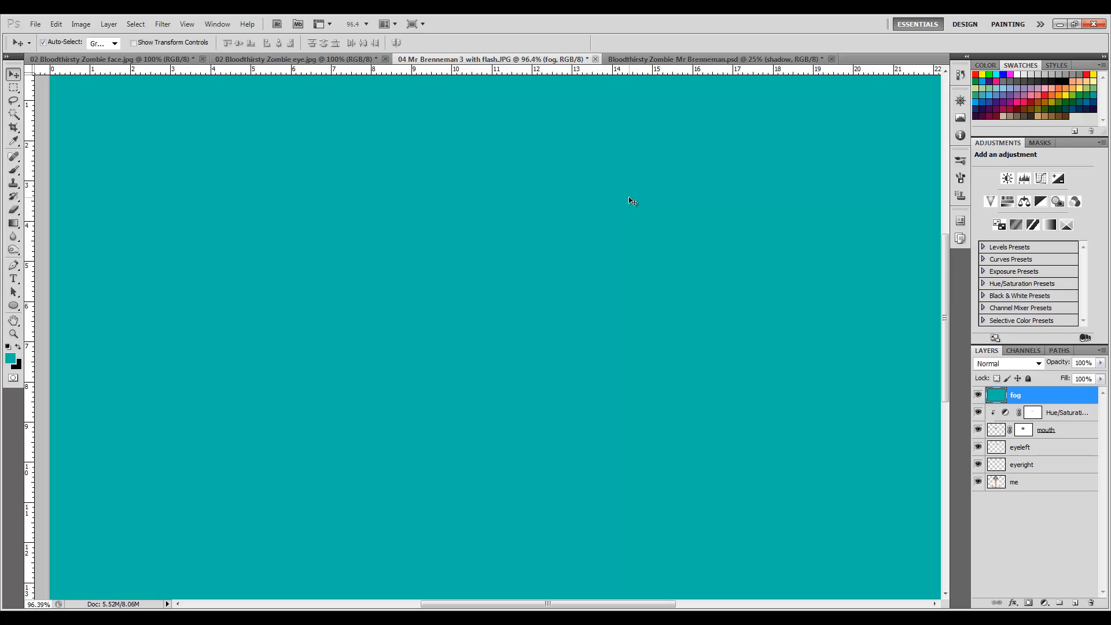
key(ctrl+z)
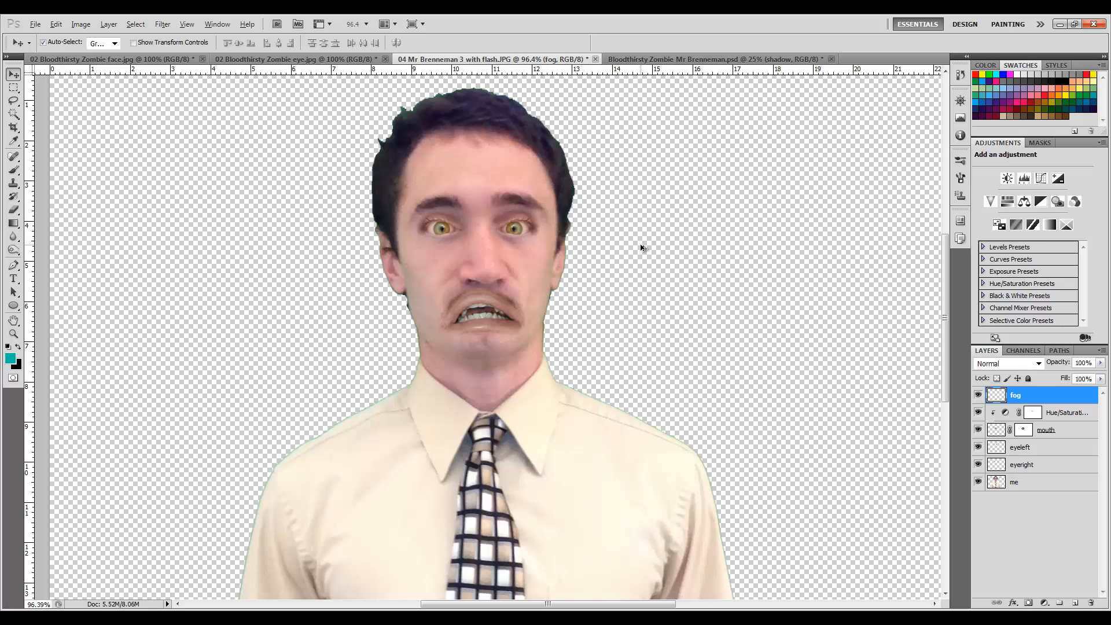
Restore the teal fill on the fog layer and render Clouds over it.
key(ctrl+z)
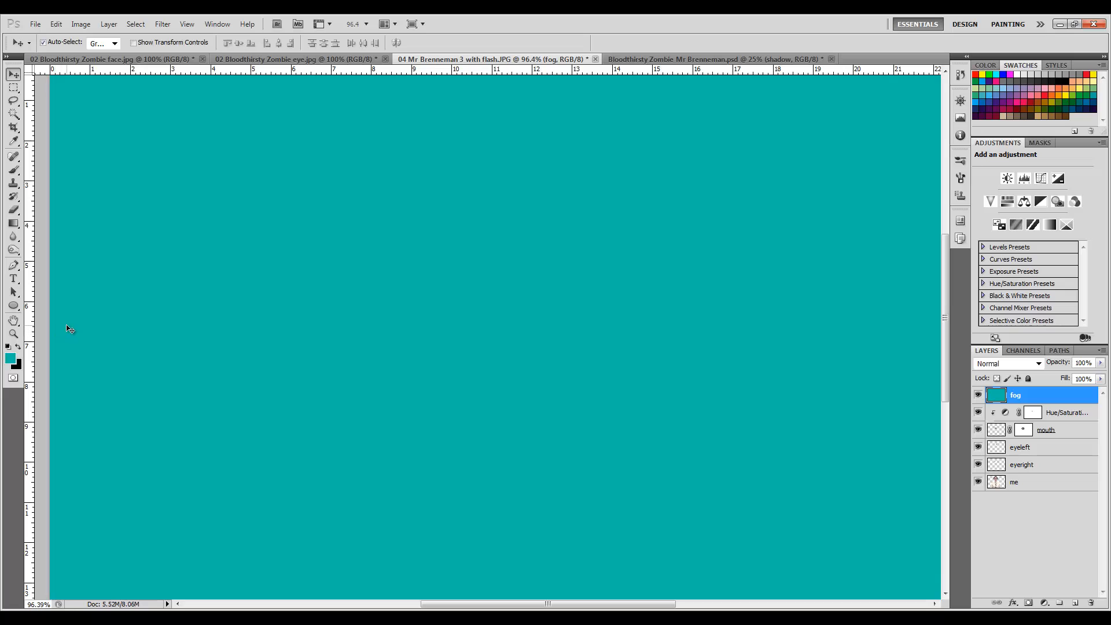
click(160, 25)
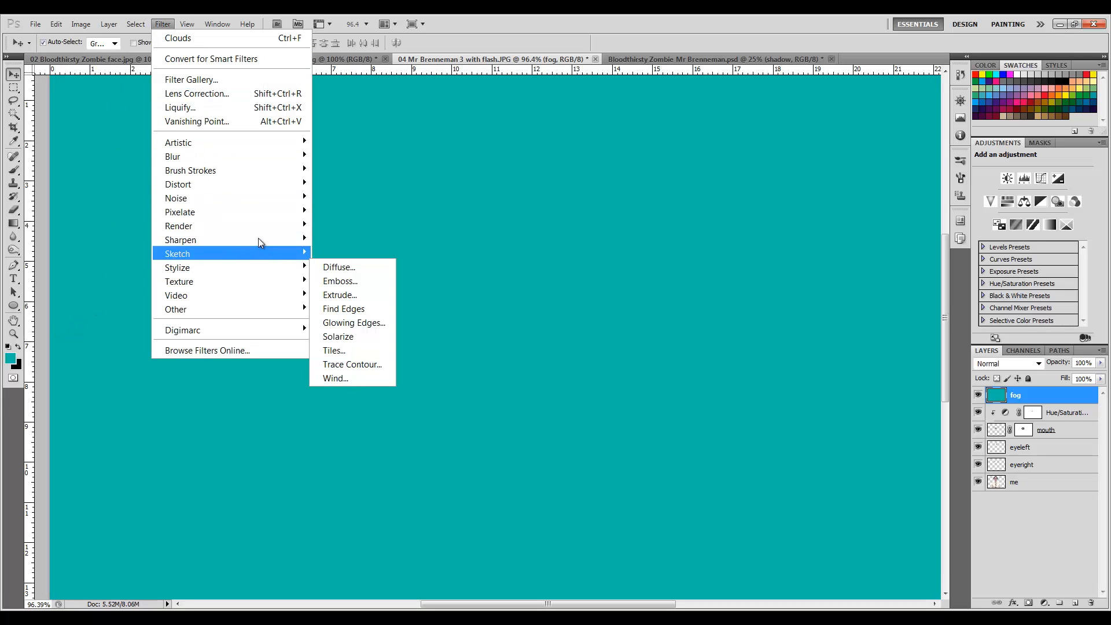
mouse_move(259, 228)
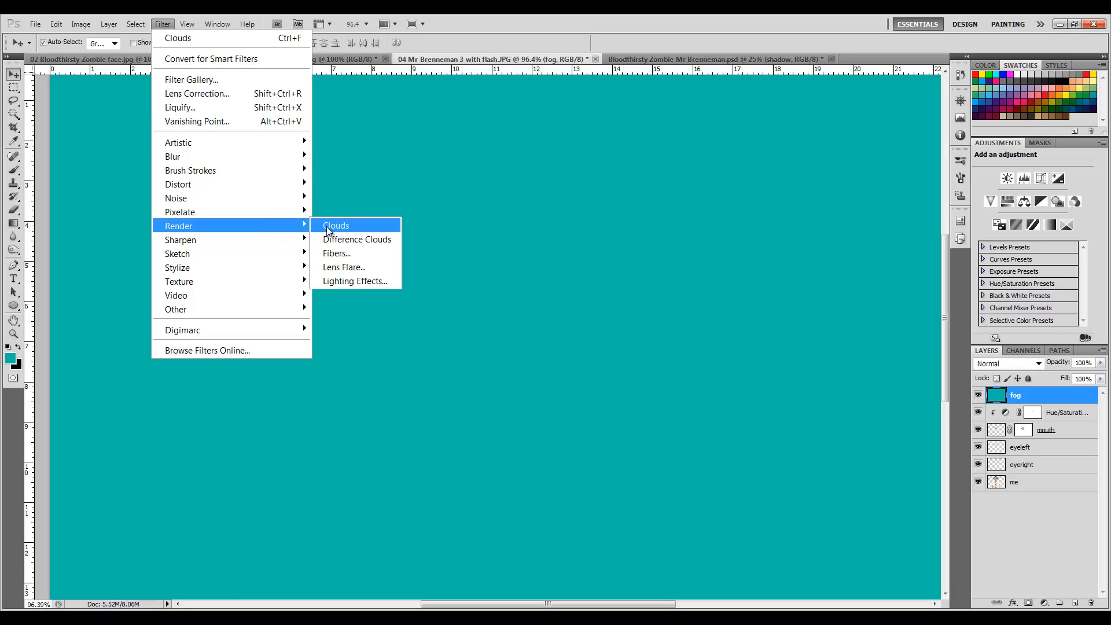
click(326, 227)
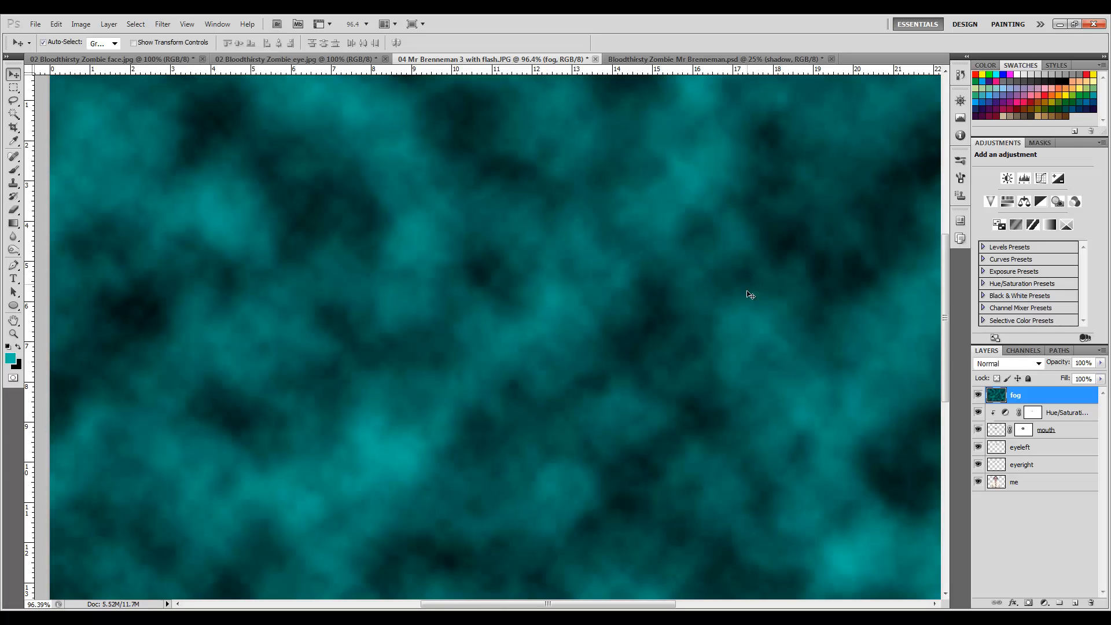
Set the fog layer's blend mode to Overlay.
scroll(850, 341, up, 1)
scroll(849, 340, down, 1)
click(1038, 364)
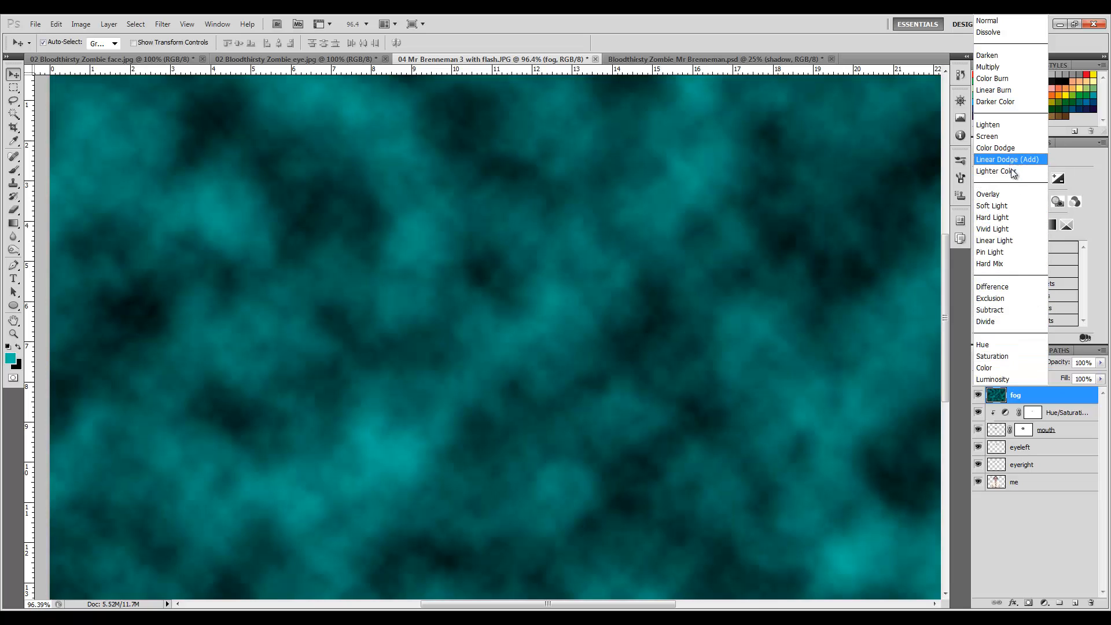
click(1014, 194)
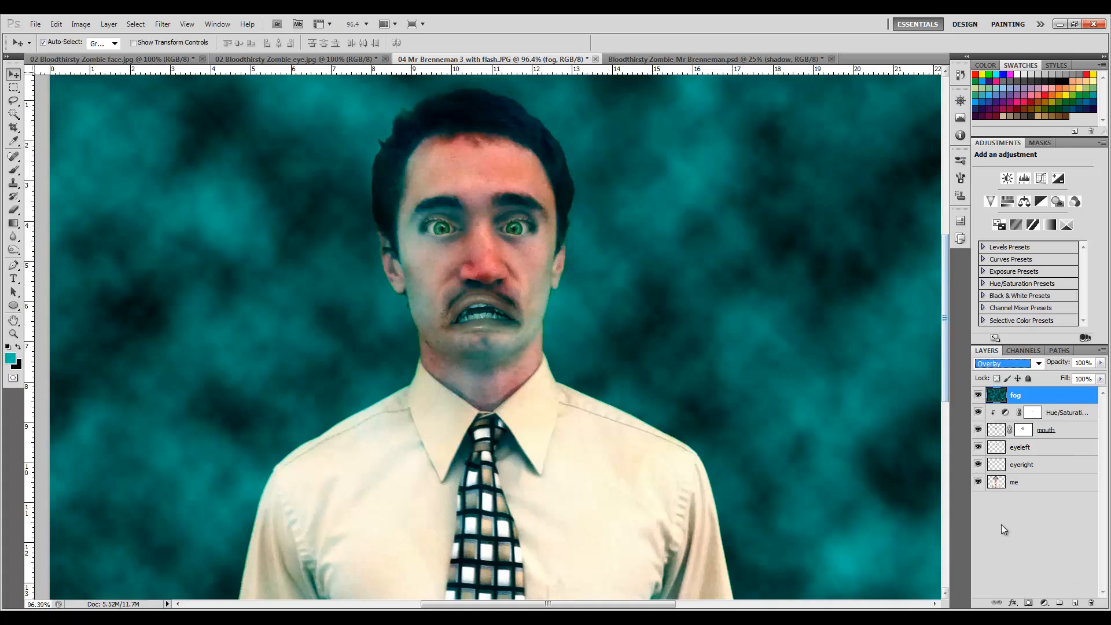
Add a new layer above fog, swap the colours, and fill the new layer with black.
click(1074, 602)
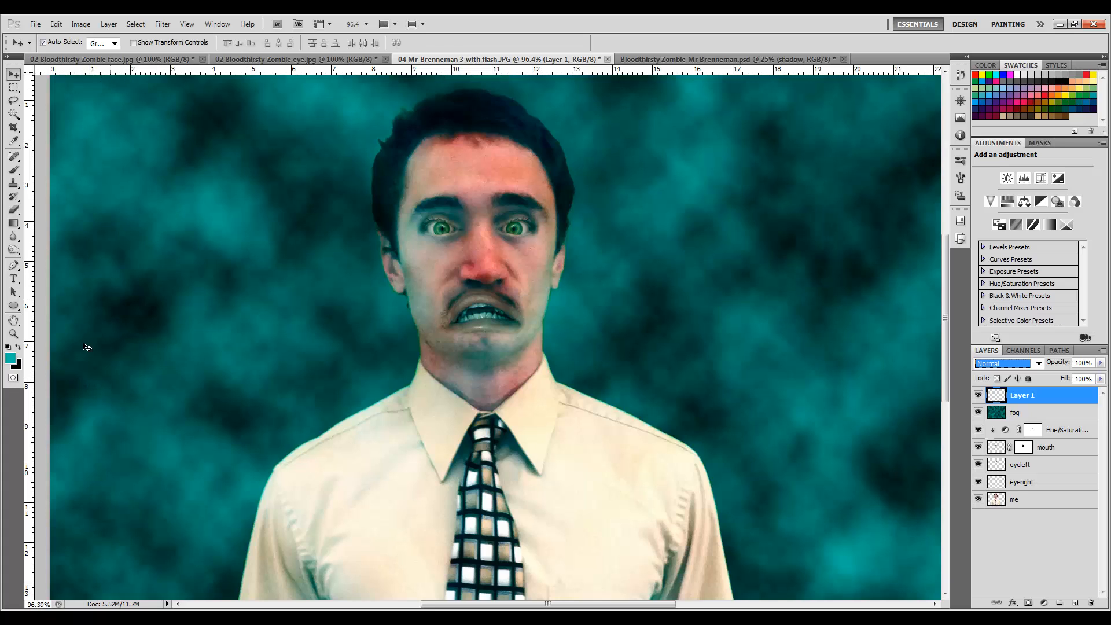
click(17, 349)
key(alt+bracketleft)
click(1038, 397)
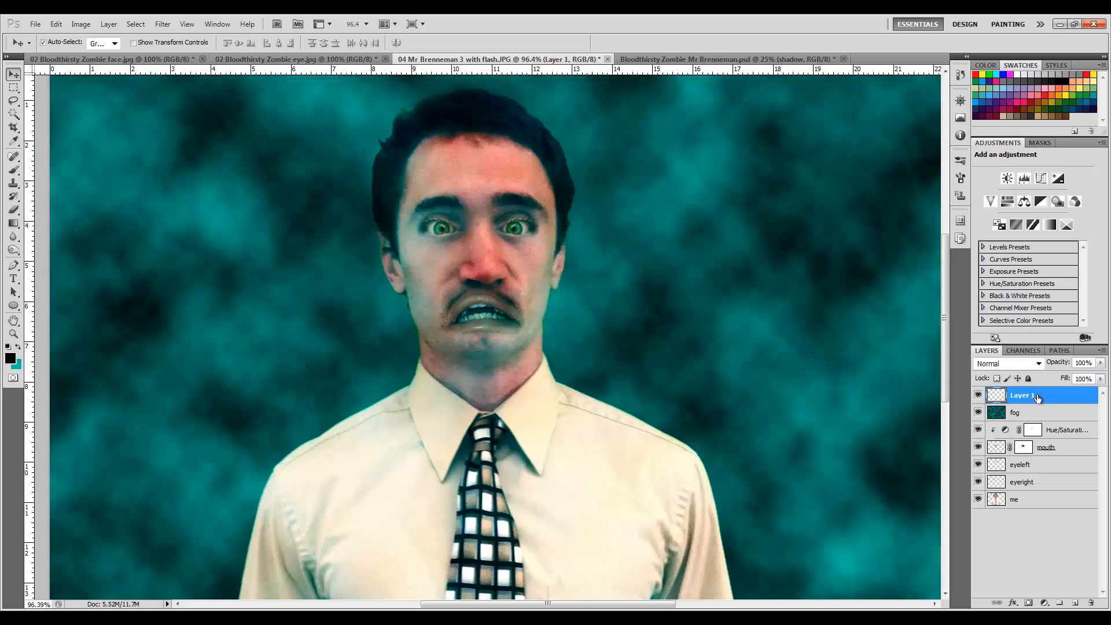
key(alt+BackSpace)
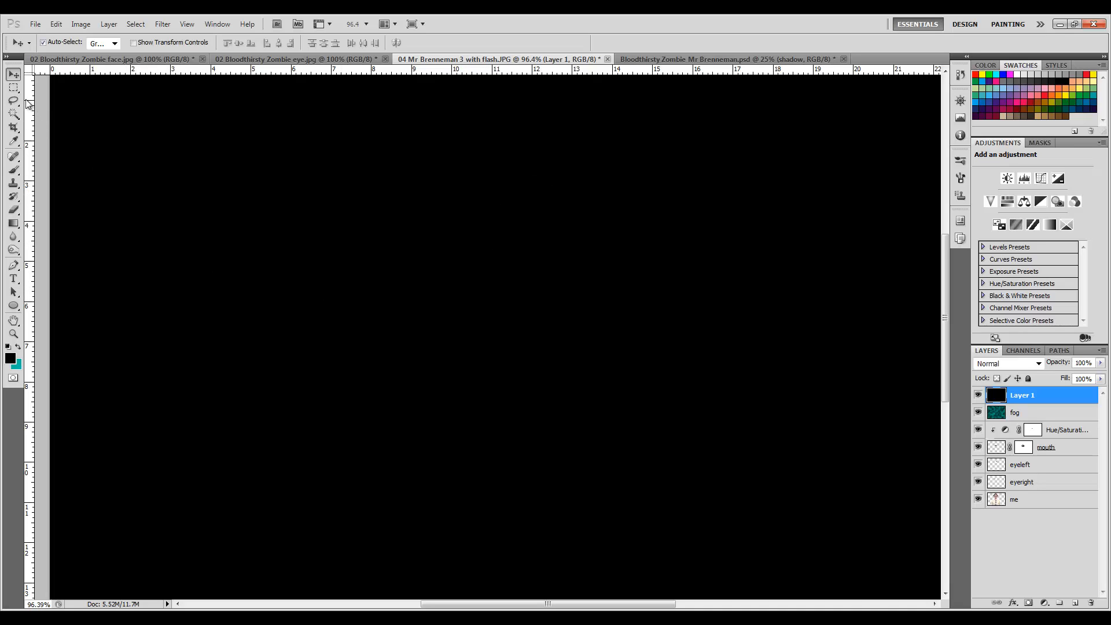
Erase the black layer's centre around the face with a 400 px eraser at 20% opacity.
click(21, 213)
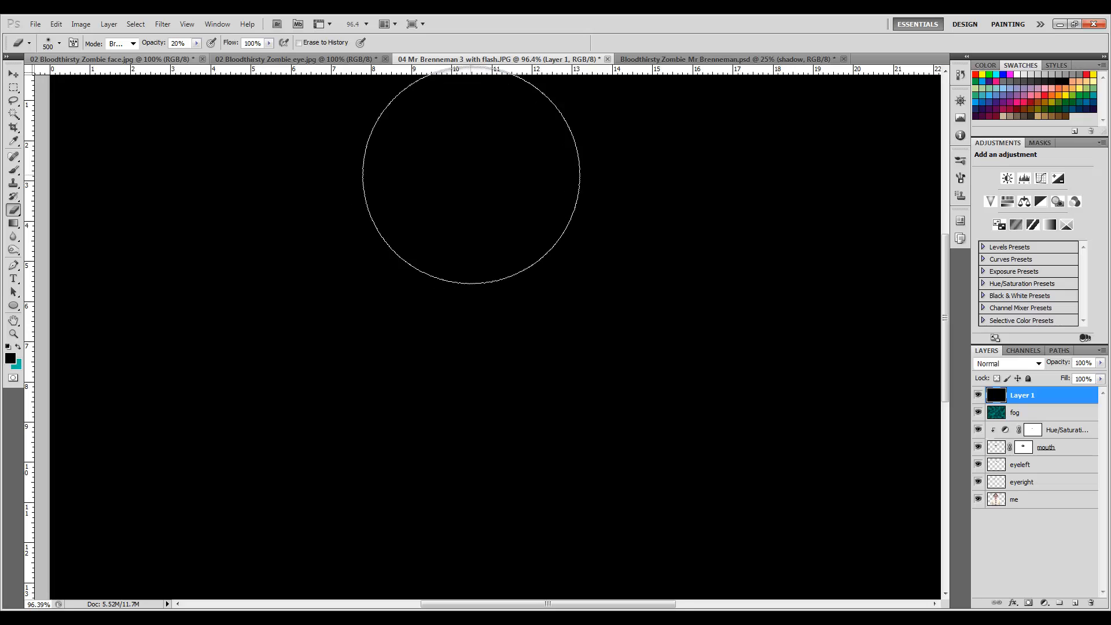
scroll(471, 174, down, 3)
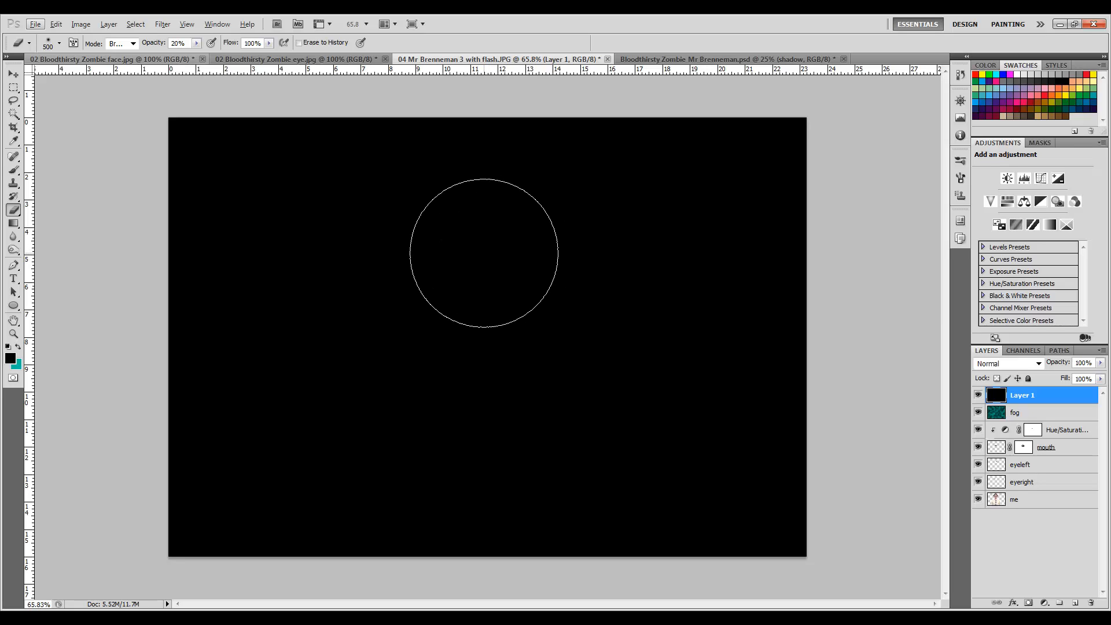
mouse_move(459, 248)
mouse_down()
mouse_move(511, 204)
mouse_move(569, 196)
mouse_move(491, 173)
mouse_move(527, 187)
mouse_move(549, 224)
mouse_move(467, 215)
mouse_move(415, 177)
mouse_move(390, 319)
mouse_move(396, 283)
mouse_move(499, 323)
mouse_move(523, 316)
mouse_move(453, 101)
mouse_up()
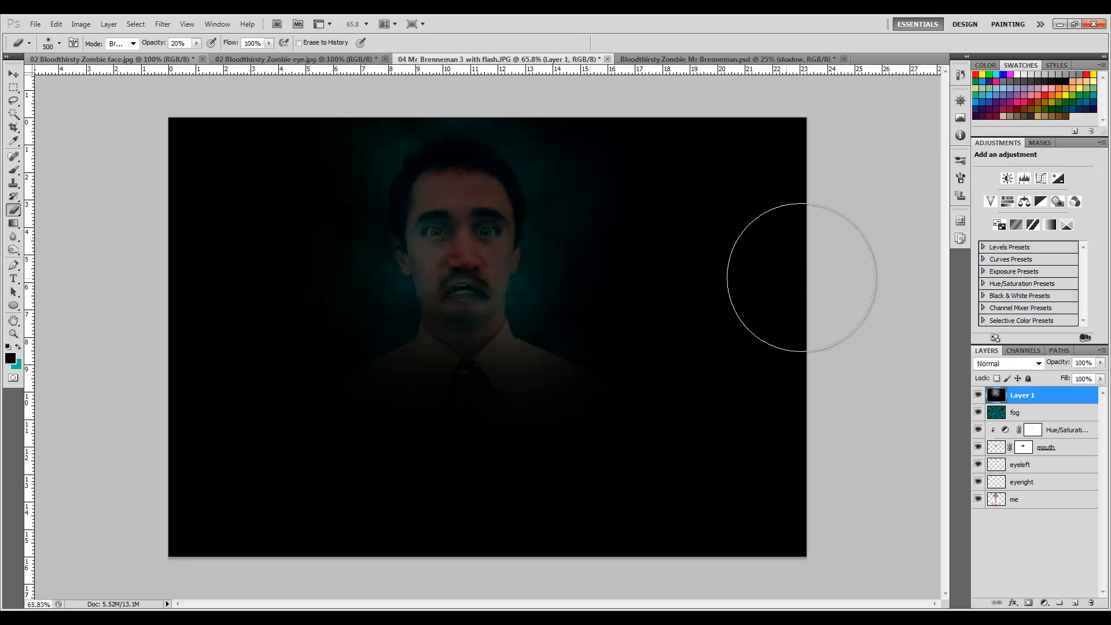
Add a new layer at the top of the stack and name it blood.
click(1075, 603)
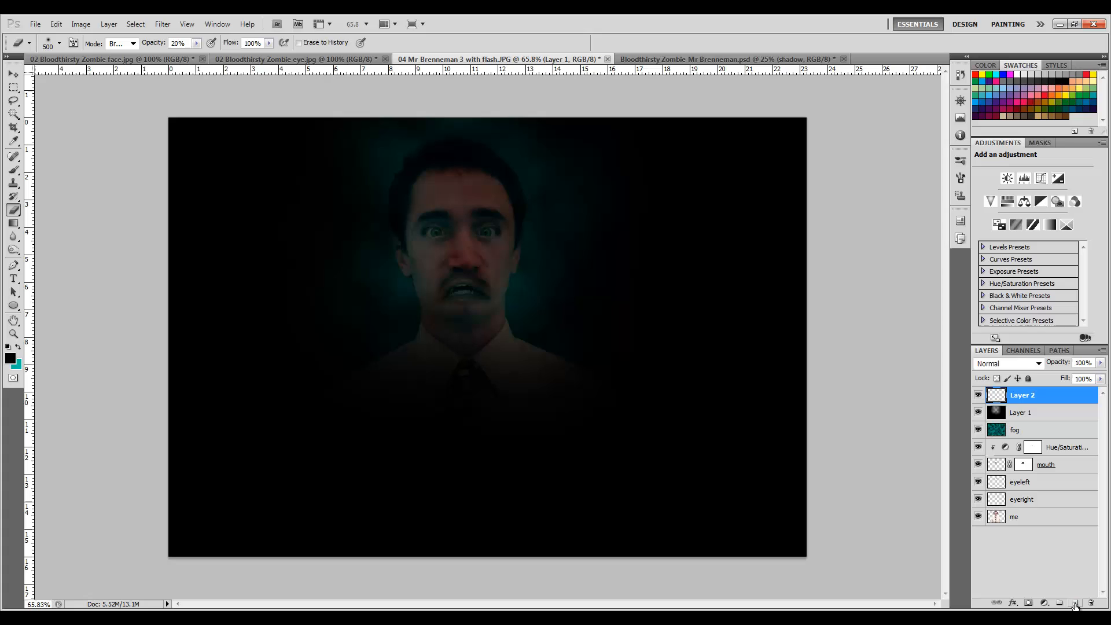
double_click(1035, 399)
click(992, 303)
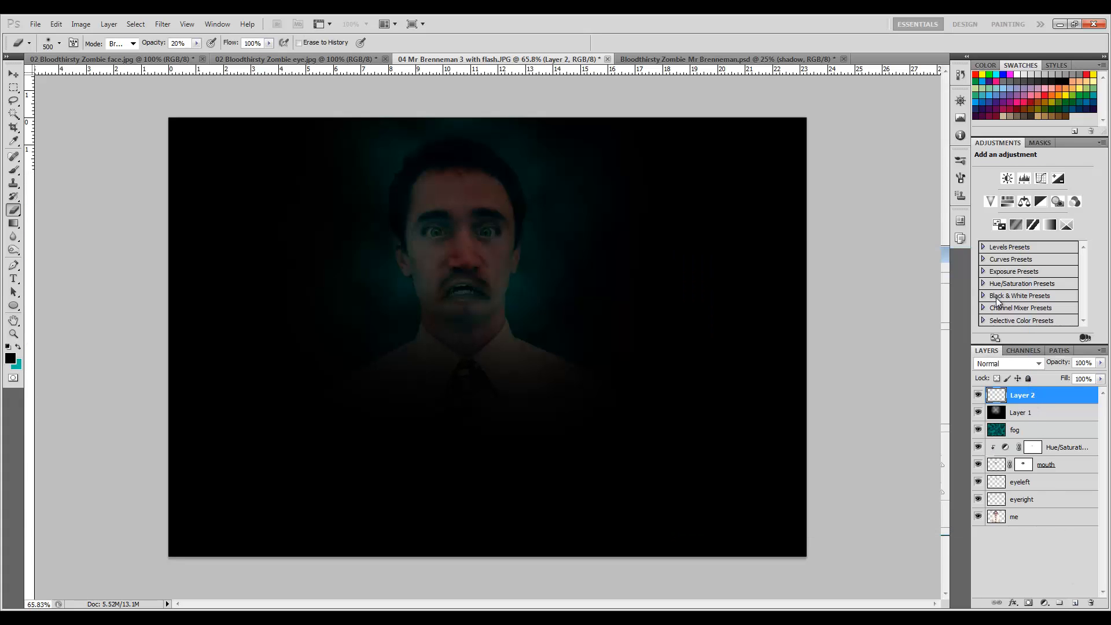
double_click(1024, 397)
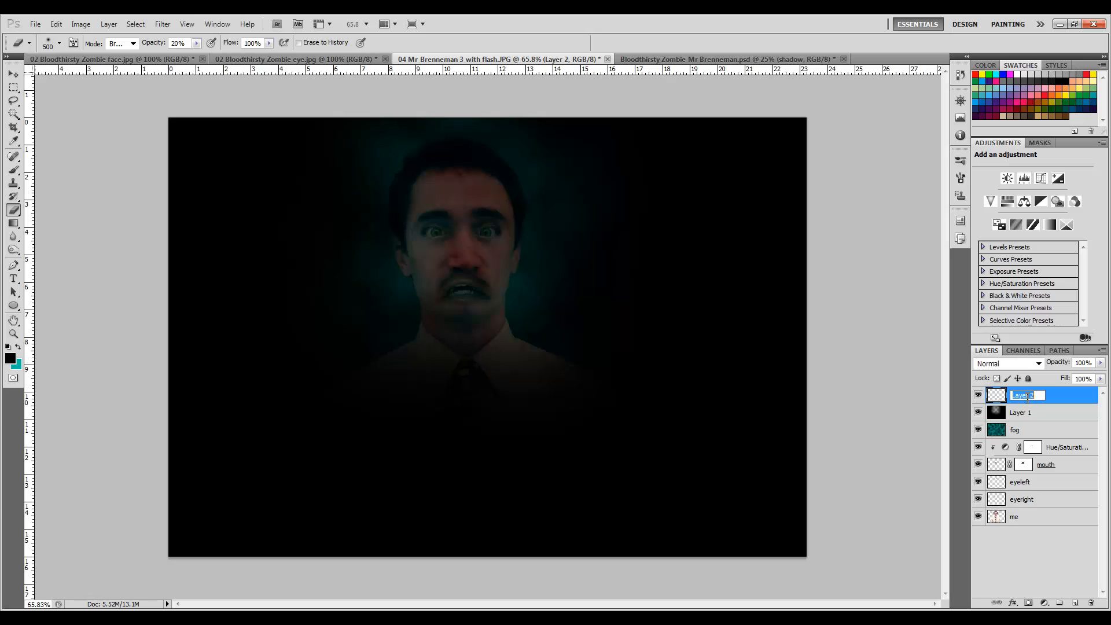
text(blood)
key(Return)
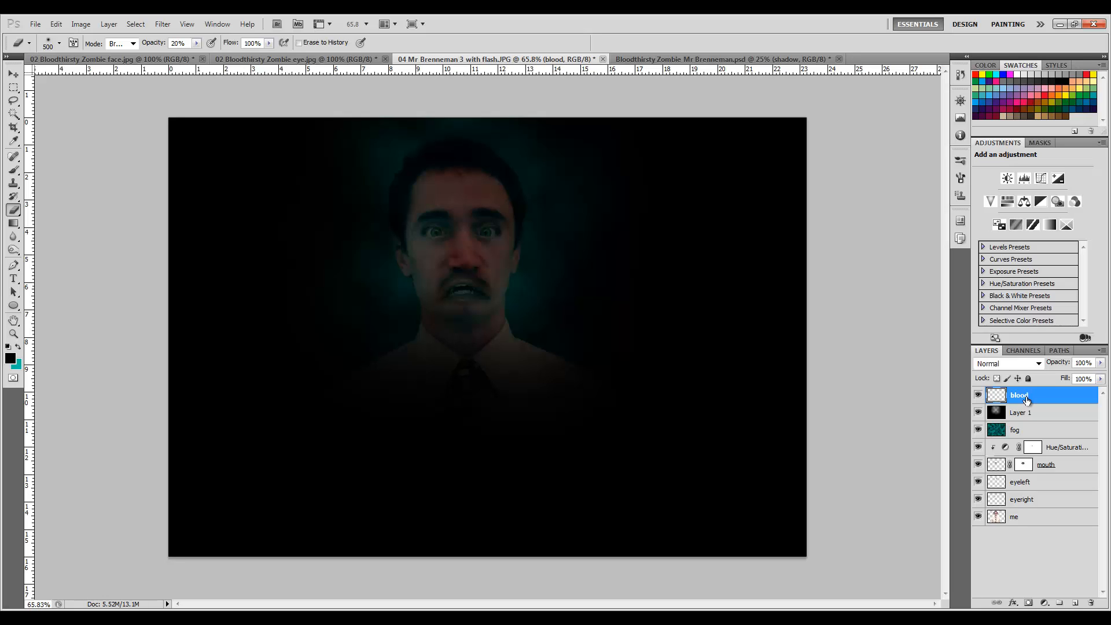
Rename the black layer as shadow.
double_click(1022, 412)
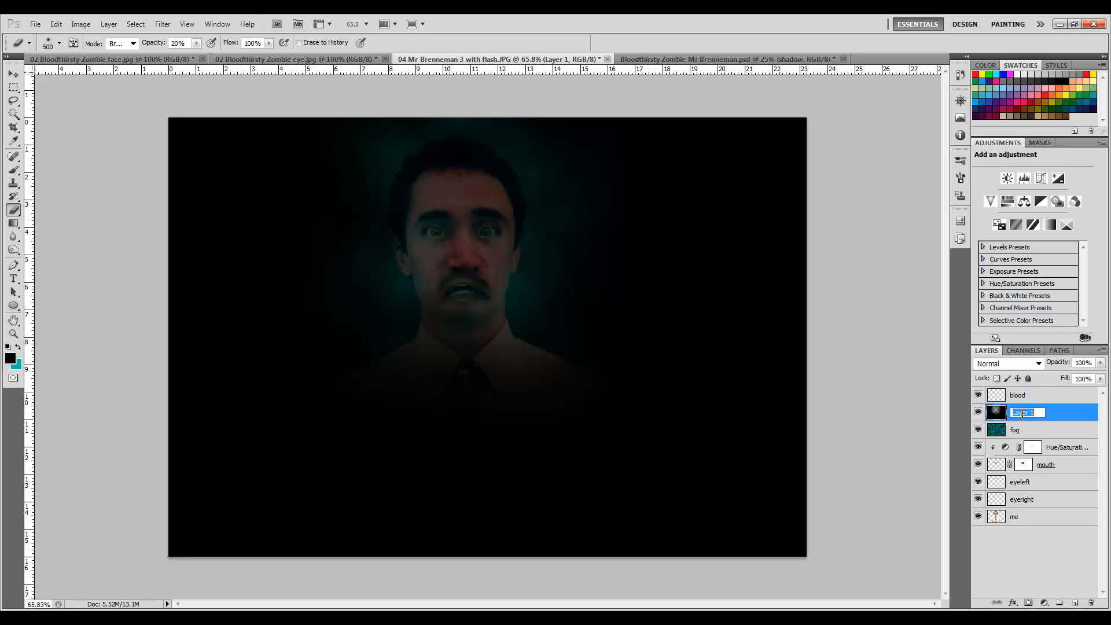
text(shadow)
key(Return)
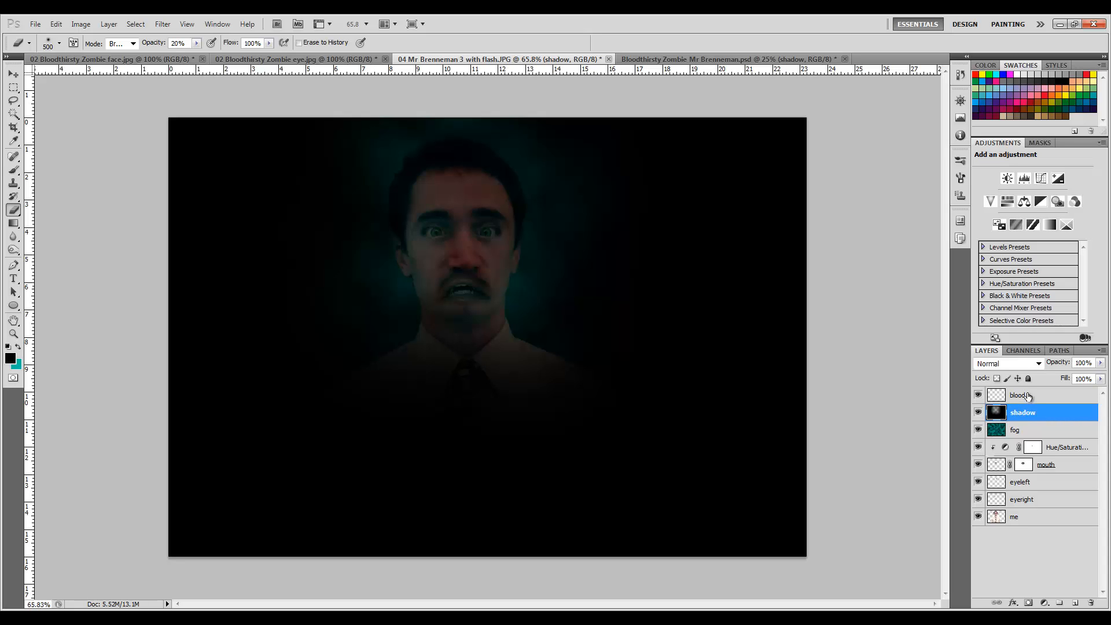
Select the blood layer and set the foreground colour to ec0000.
click(1024, 396)
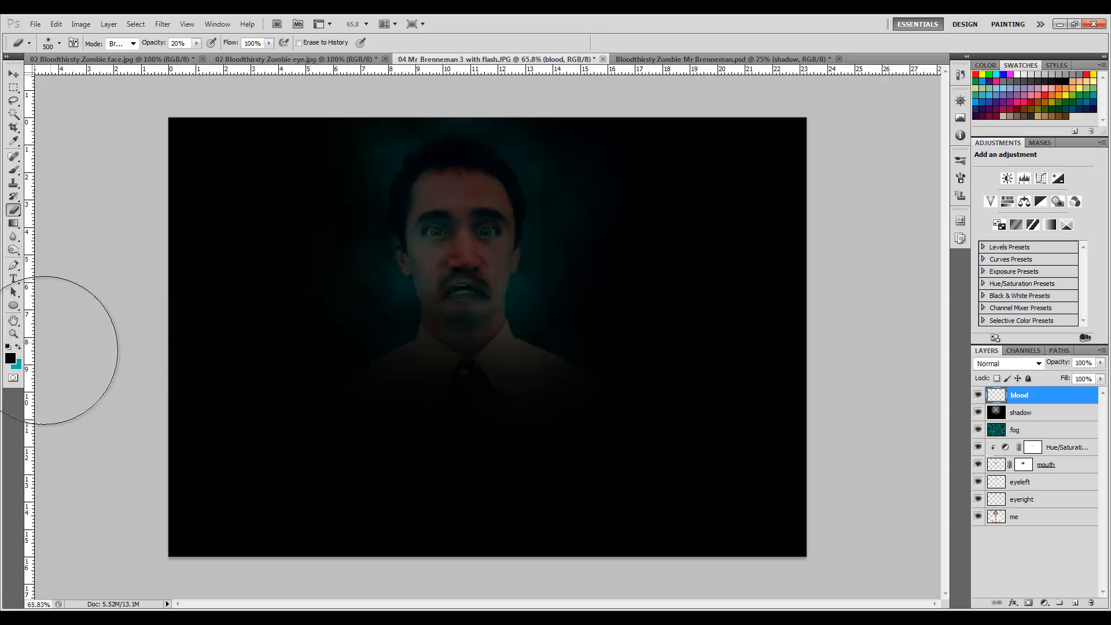
click(11, 362)
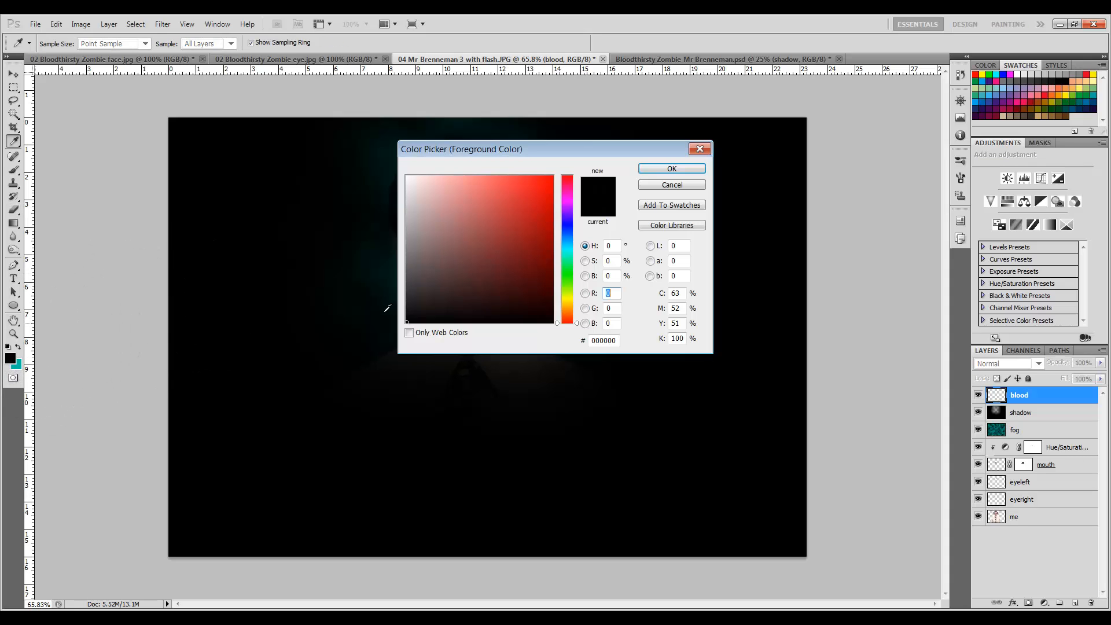
drag(527, 242, 567, 187)
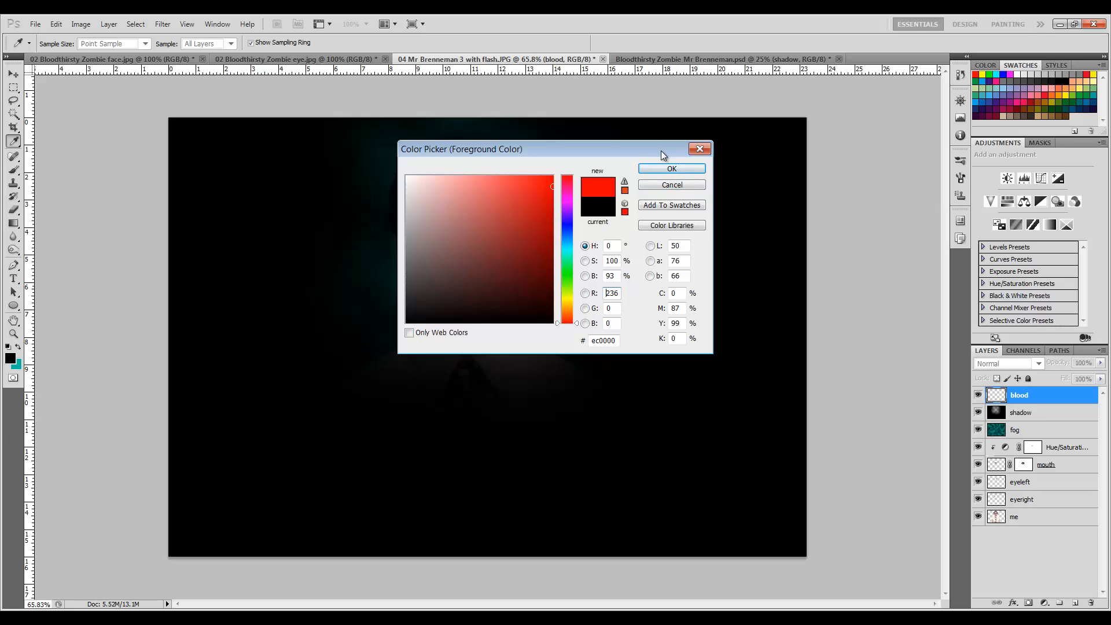
click(670, 169)
Paint a small red drop below the mouth on the blood layer with a 20 px brush at 100% opacity.
key(e)
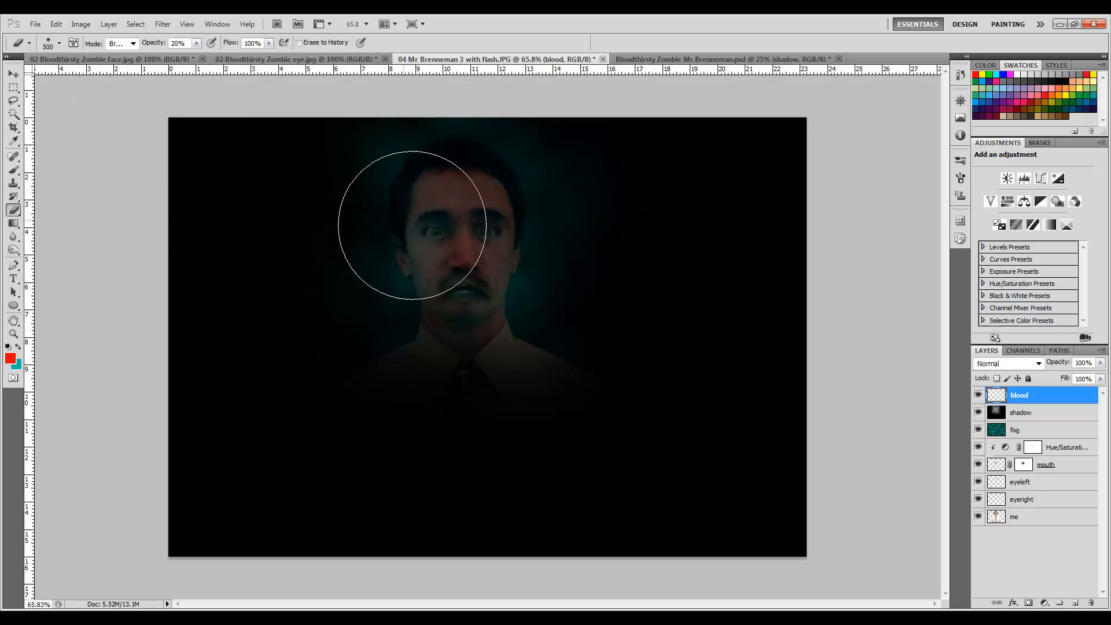
key(bracketleft)
key(bracketleft)
key(bracketleft)
key(bracketleft)
key(bracketleft)
key(bracketleft)
key(bracketleft)
key(bracketleft)
key(bracketleft)
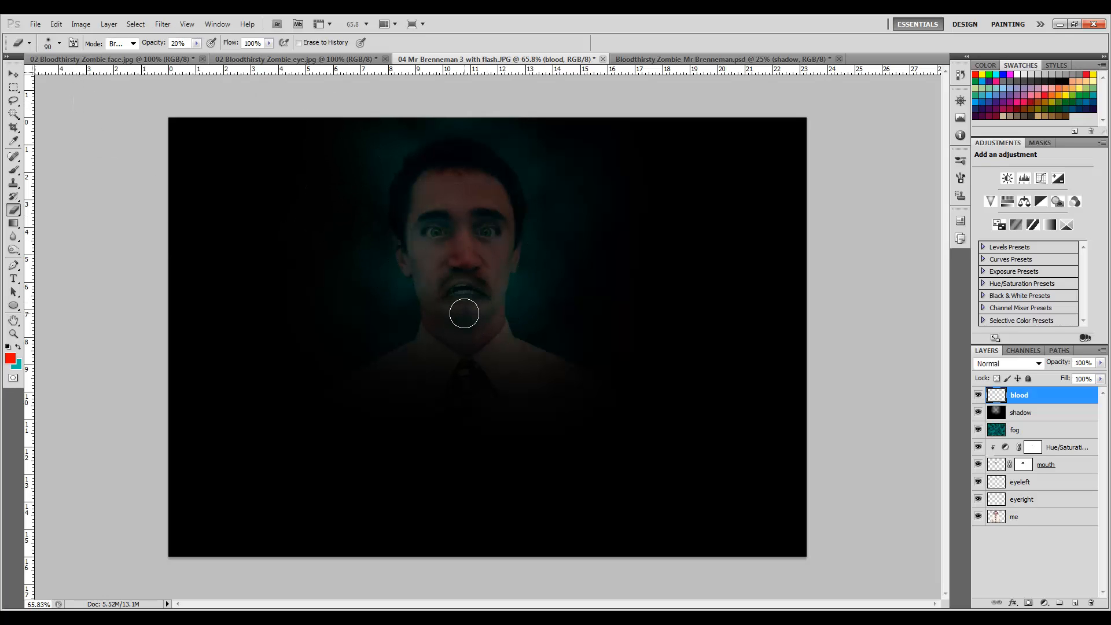
key(bracketleft)
key(bracketleft)
key(bracketleft)
key(bracketleft)
key(bracketleft)
key(bracketright)
key(bracketleft)
key(bracketleft)
click(178, 43)
text(100)
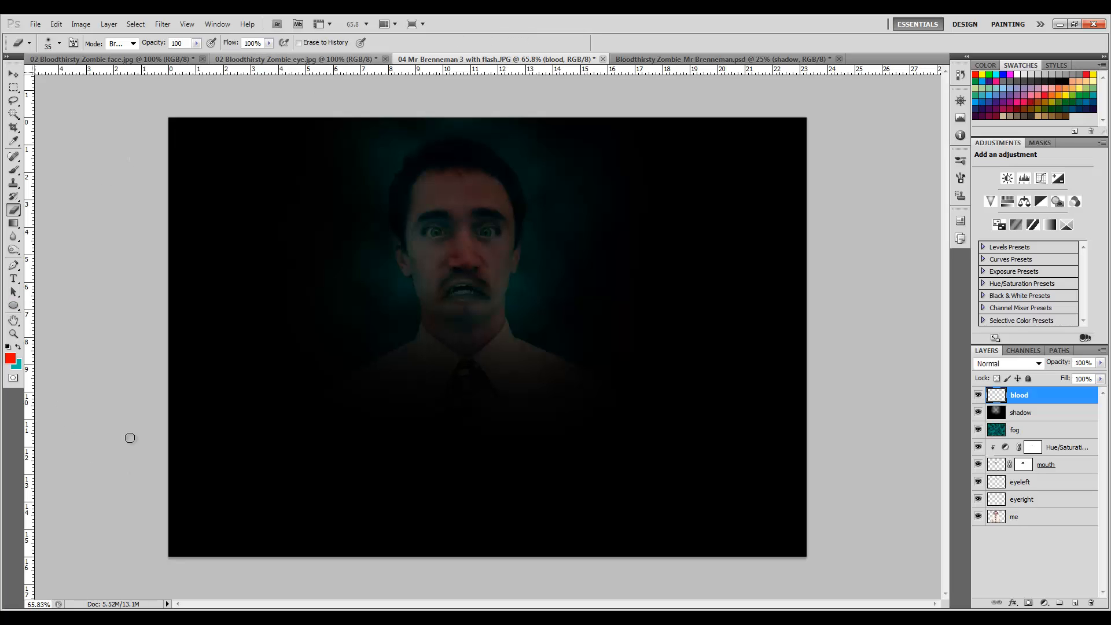
click(13, 170)
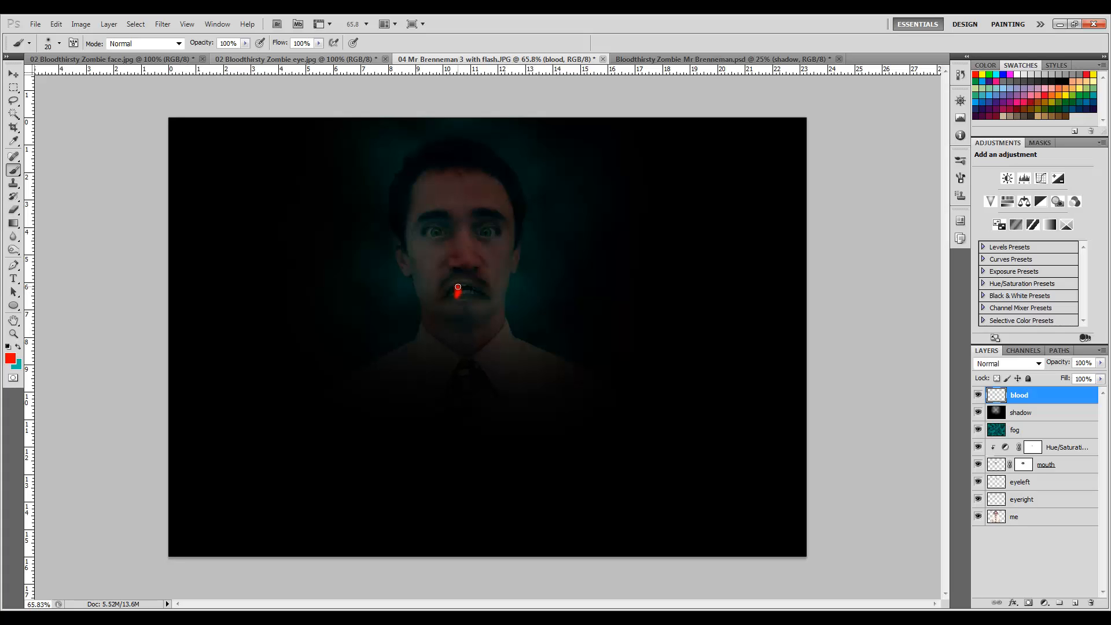
mouse_move(480, 310)
mouse_down()
mouse_move(469, 304)
mouse_move(482, 311)
mouse_up()
Enlarge the brush to 40 px and paint a red streak down the chin and across the neck.
key(bracketright)
key(bracketright)
key(bracketright)
drag(435, 334, 496, 333)
mouse_move(471, 332)
mouse_down()
mouse_move(492, 333)
mouse_move(464, 351)
mouse_move(435, 337)
mouse_move(492, 339)
mouse_move(470, 343)
mouse_up()
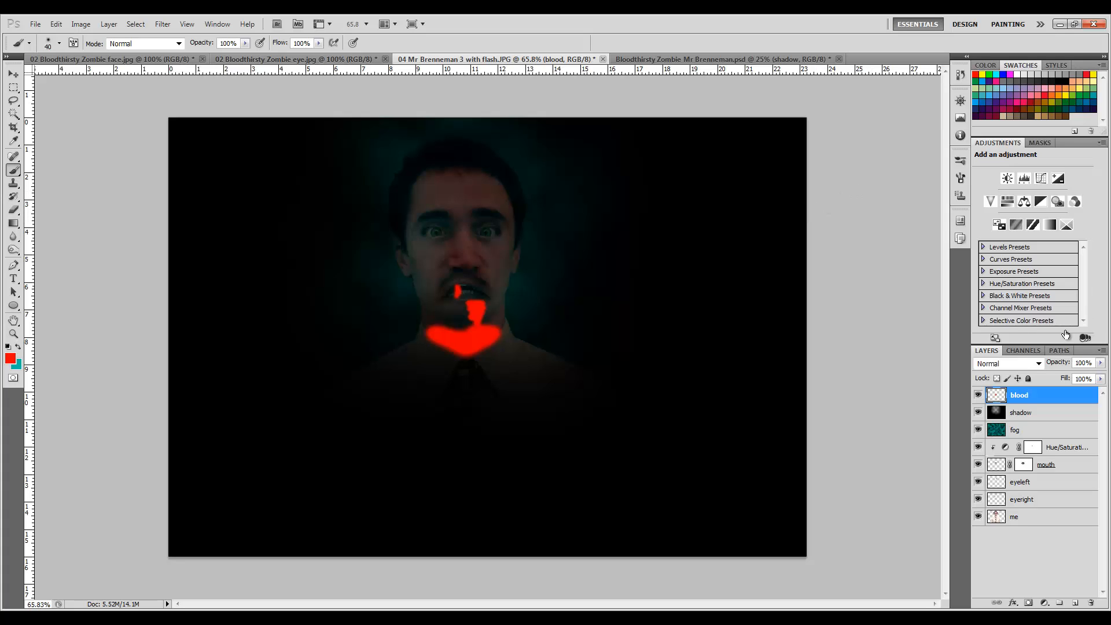
Set the blood layer's blend mode to Overlay.
click(1039, 364)
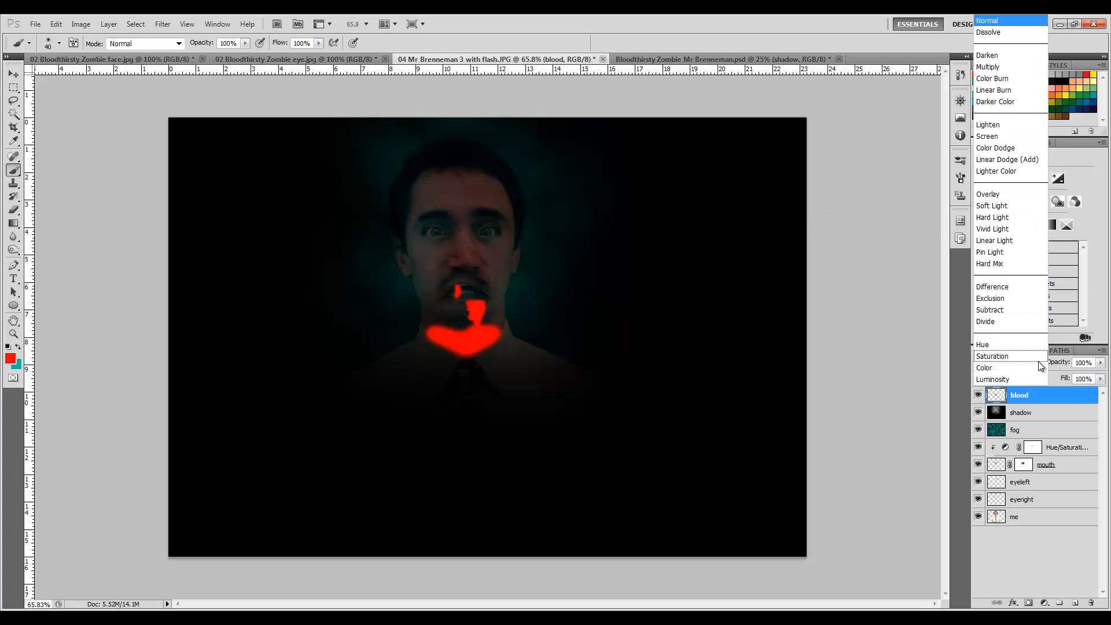
click(1010, 191)
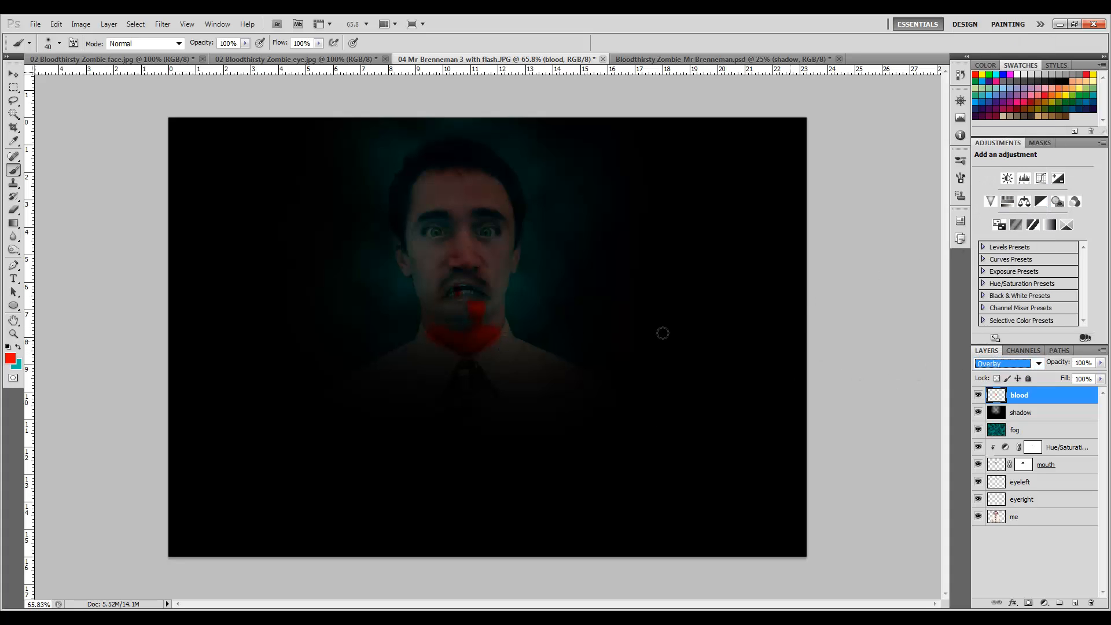
Duplicate the fog layer and set the copy's opacity to 30%.
click(1044, 433)
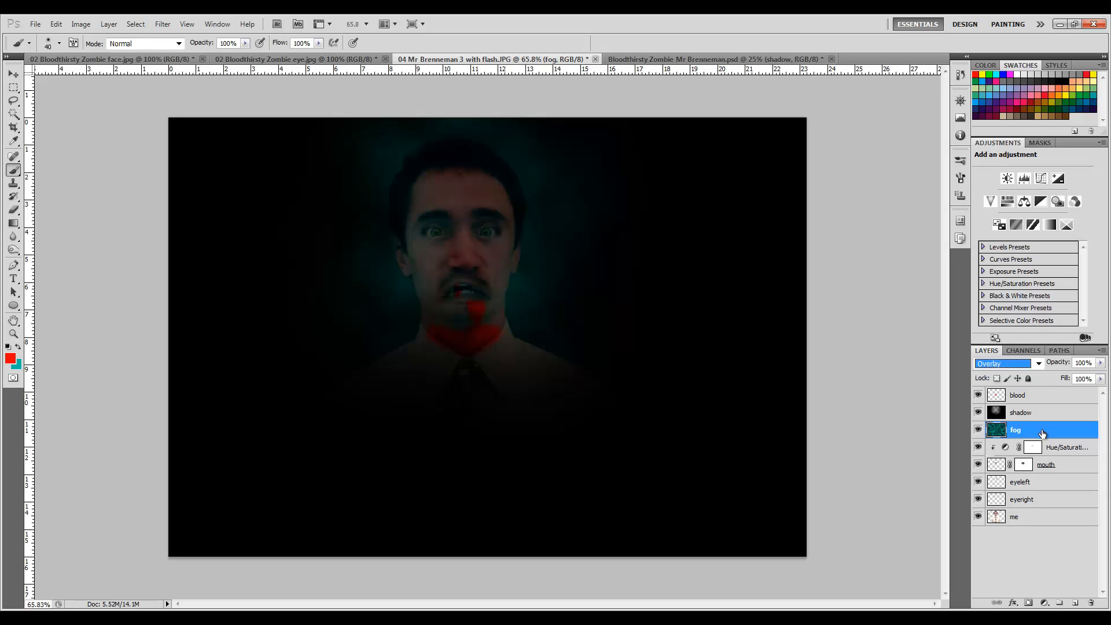
key(ctrl+j)
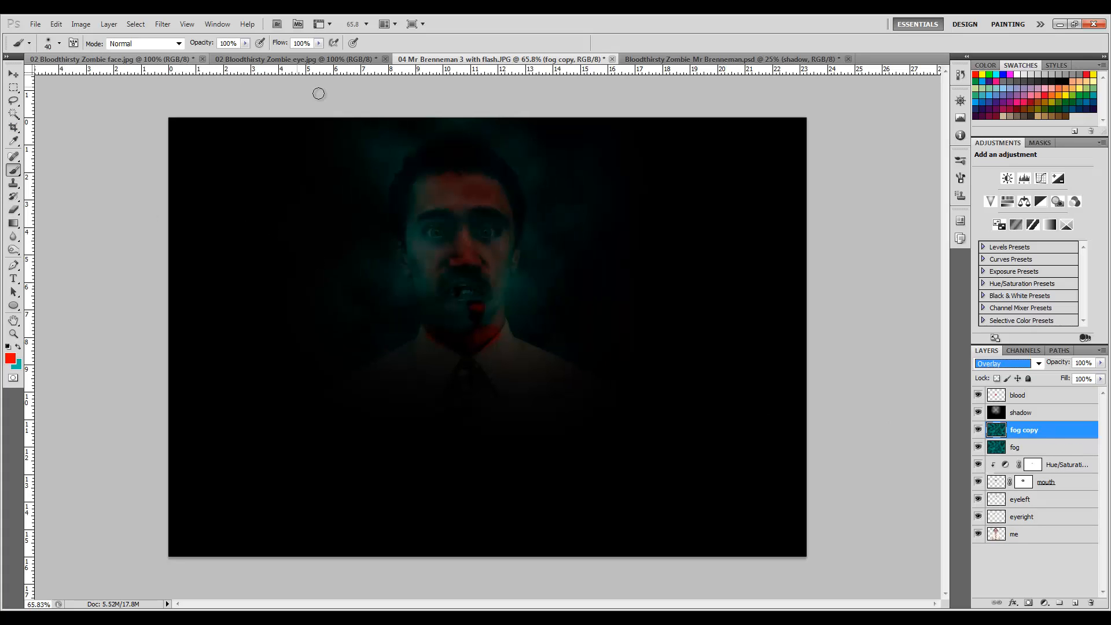
click(12, 75)
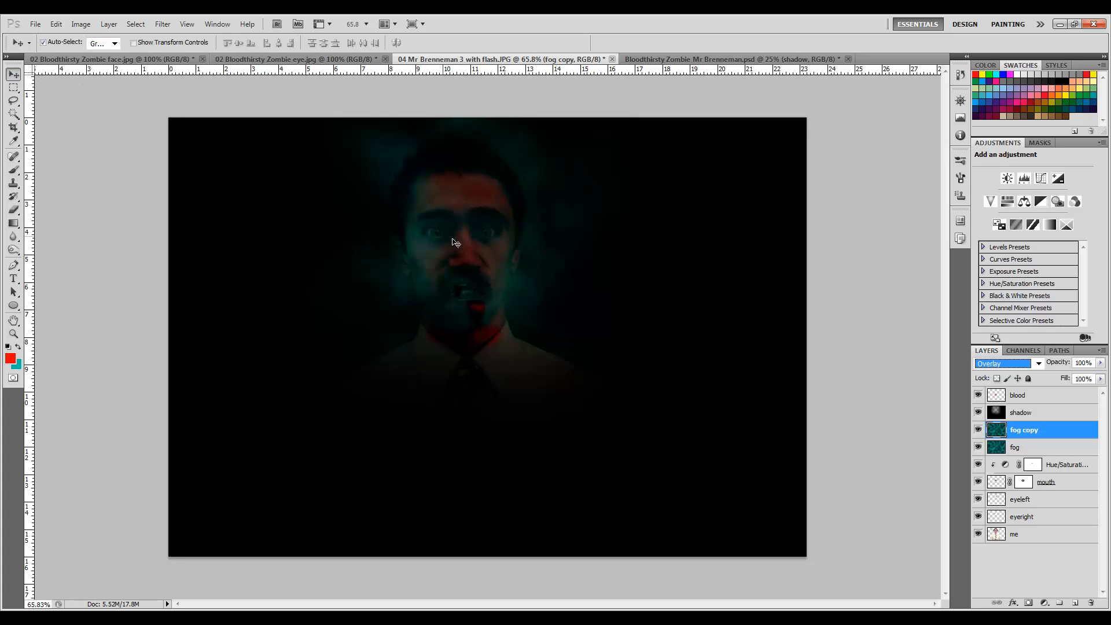
click(321, 239)
click(1038, 437)
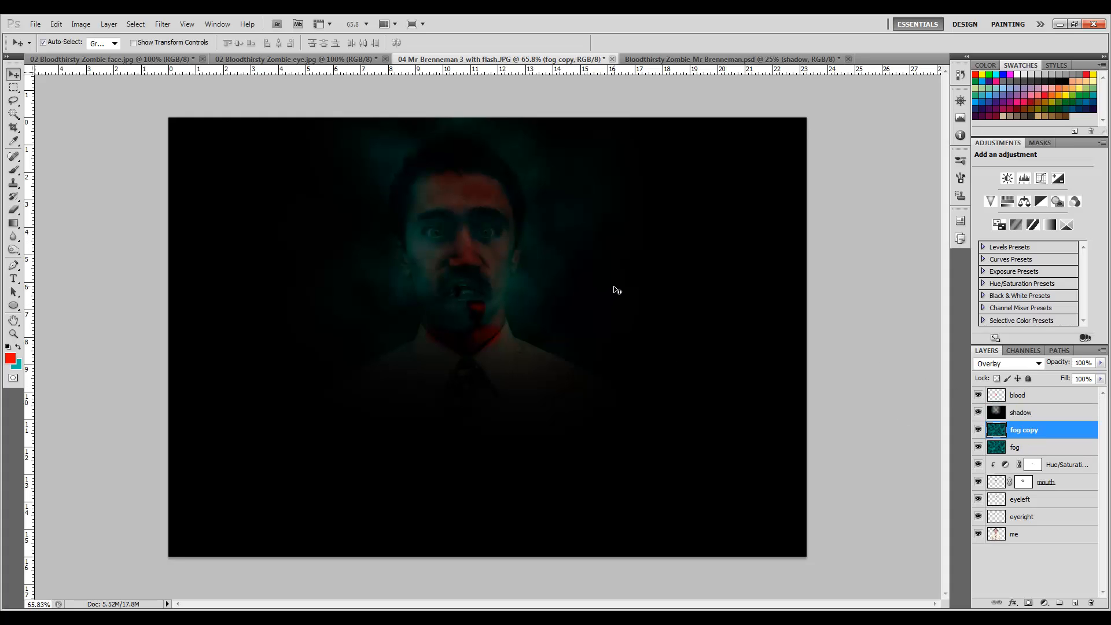
key(3)
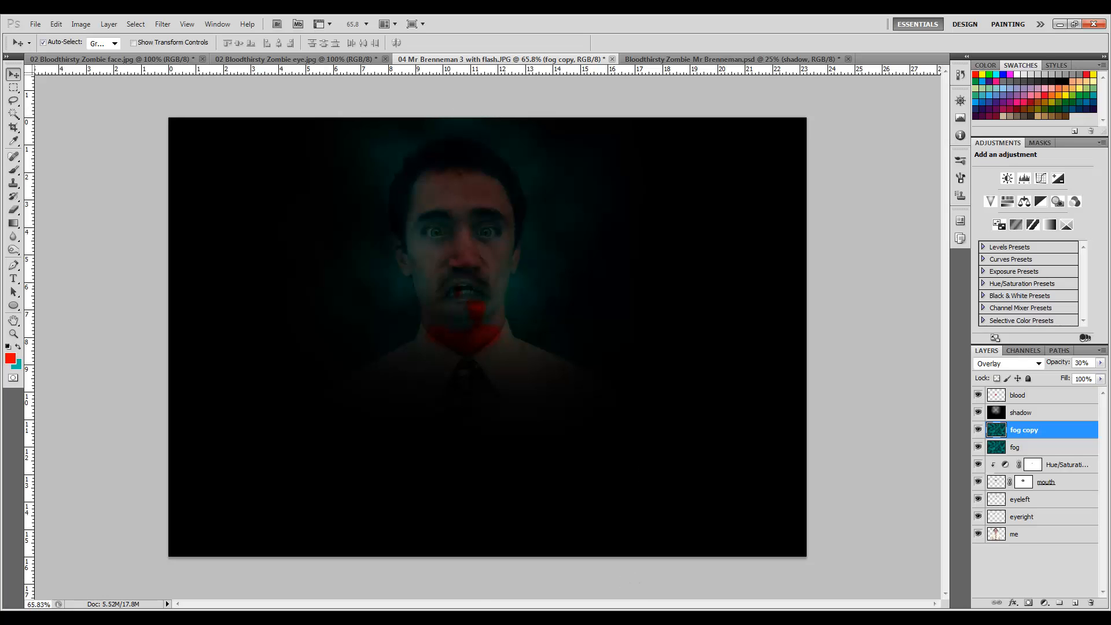
Set the image resolution to 300 pixels/inch with resampling turned off.
click(1035, 395)
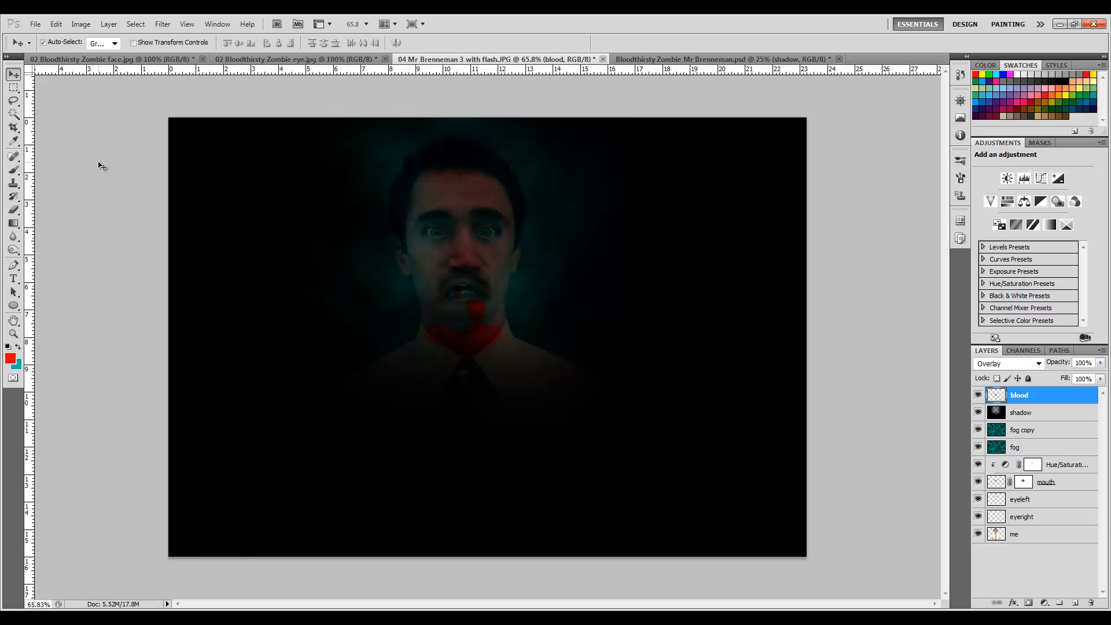
click(80, 25)
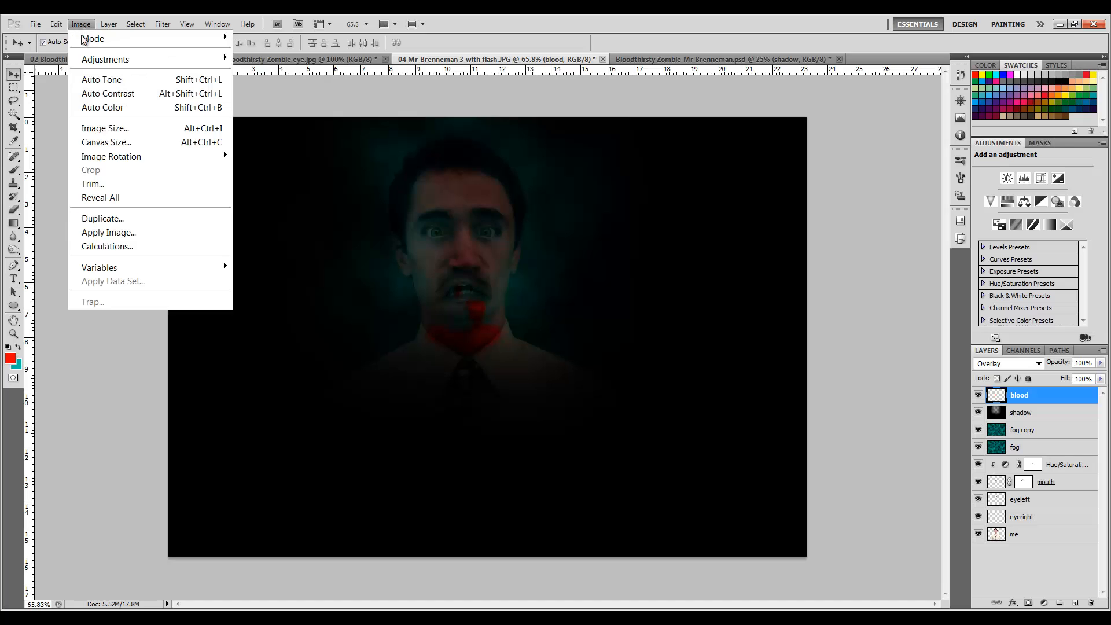
click(115, 129)
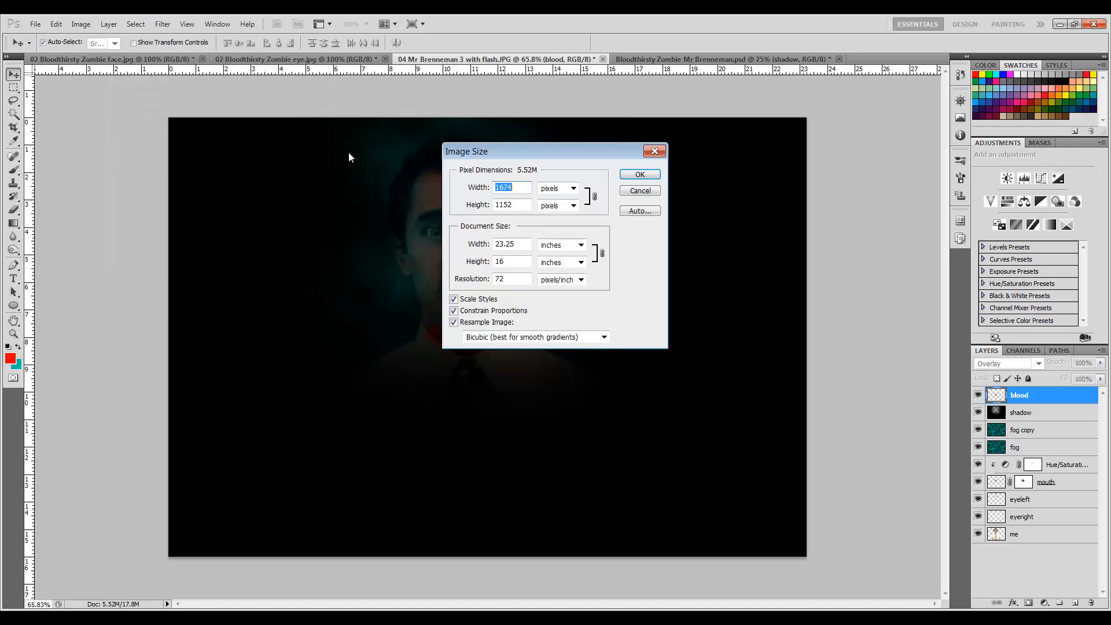
drag(576, 155, 794, 187)
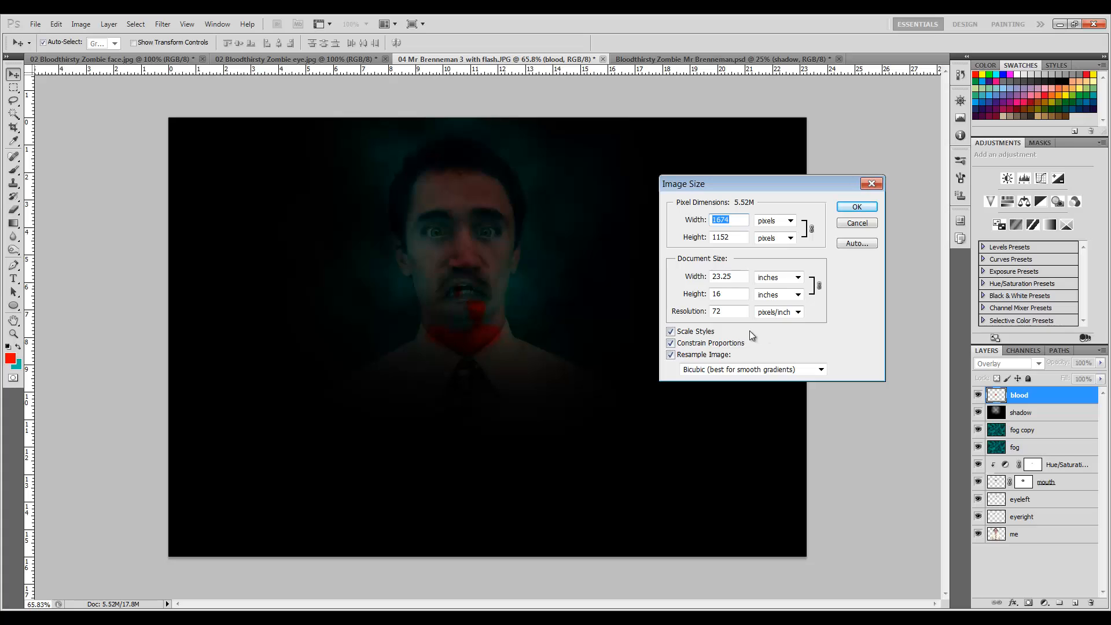
click(670, 355)
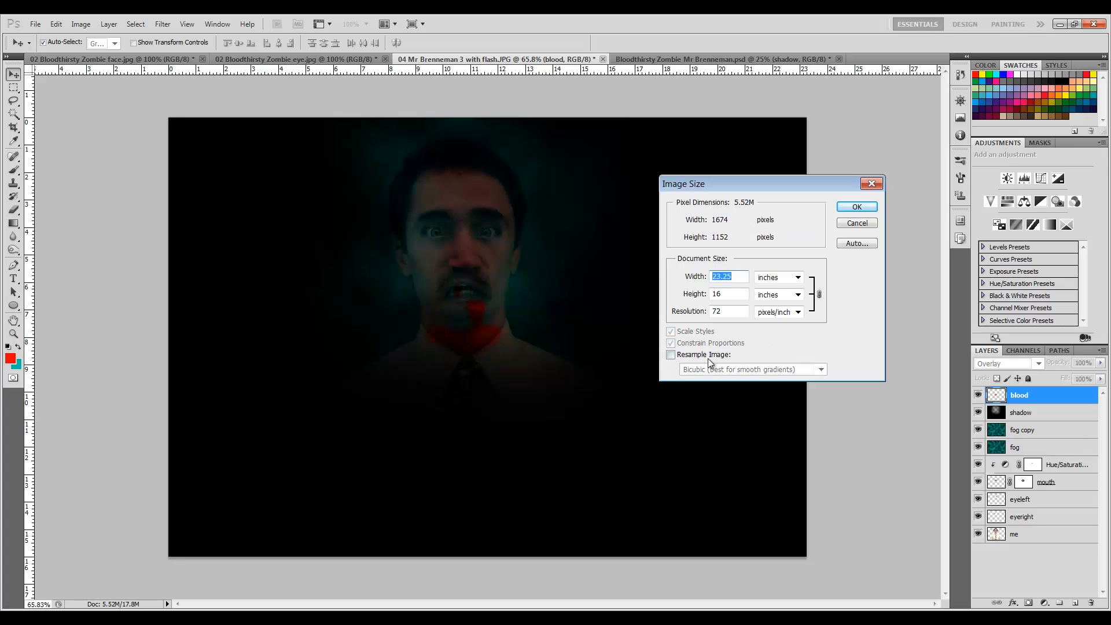
double_click(730, 313)
text(300)
click(779, 335)
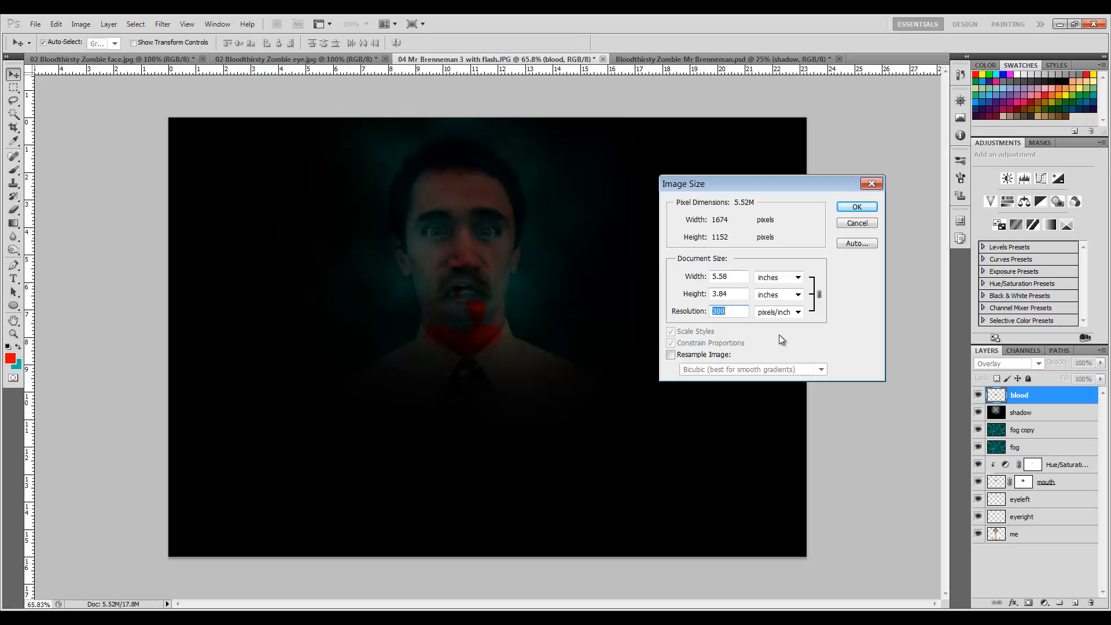
click(855, 208)
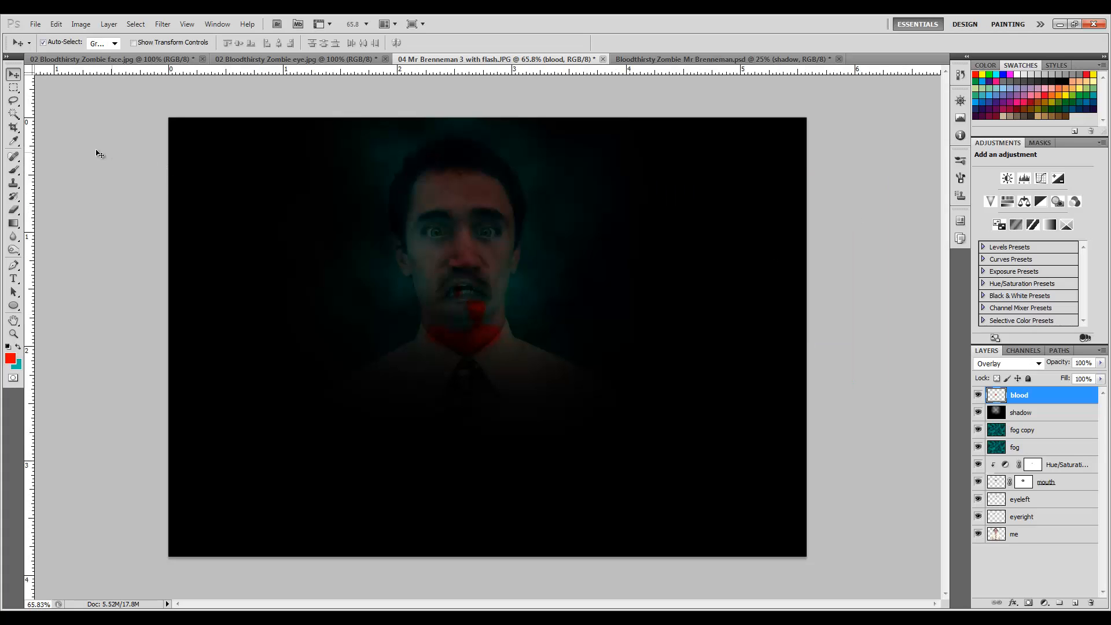
Set up the Crop tool for an 8.5 in by 11 in crop at 300 resolution.
click(20, 133)
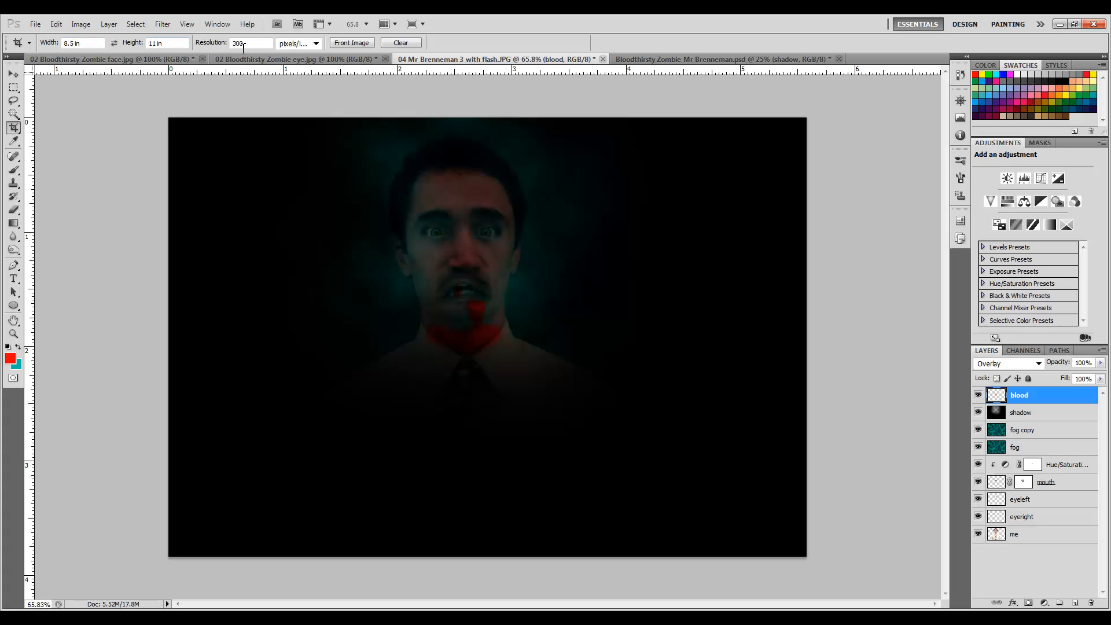
click(401, 43)
click(89, 45)
text(8.5)
click(160, 42)
text(11)
click(271, 44)
text(300)
click(81, 24)
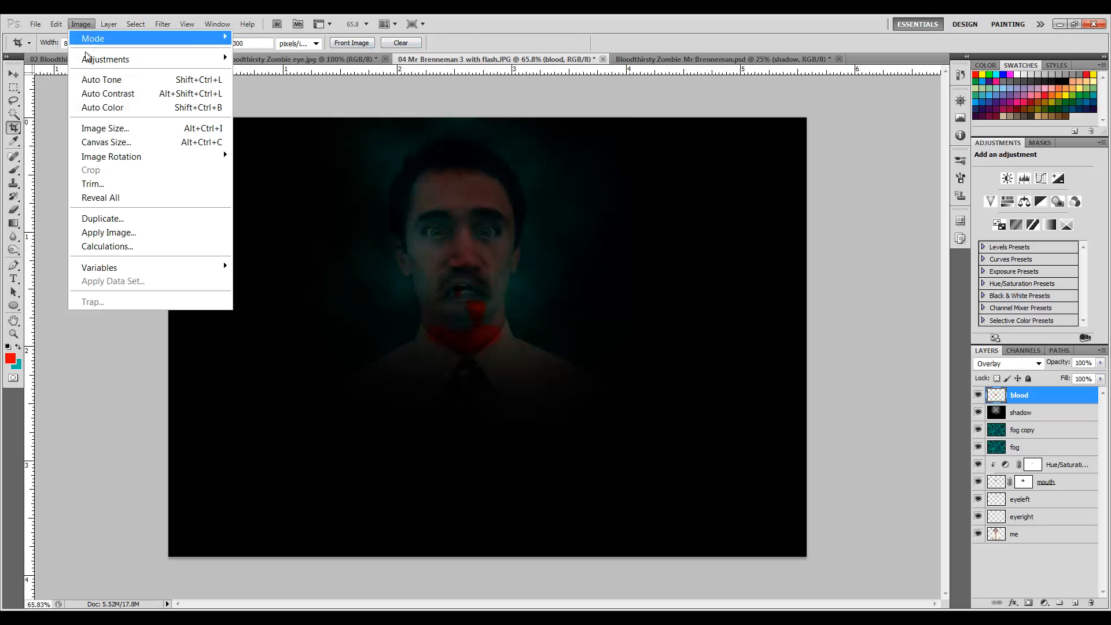
click(117, 134)
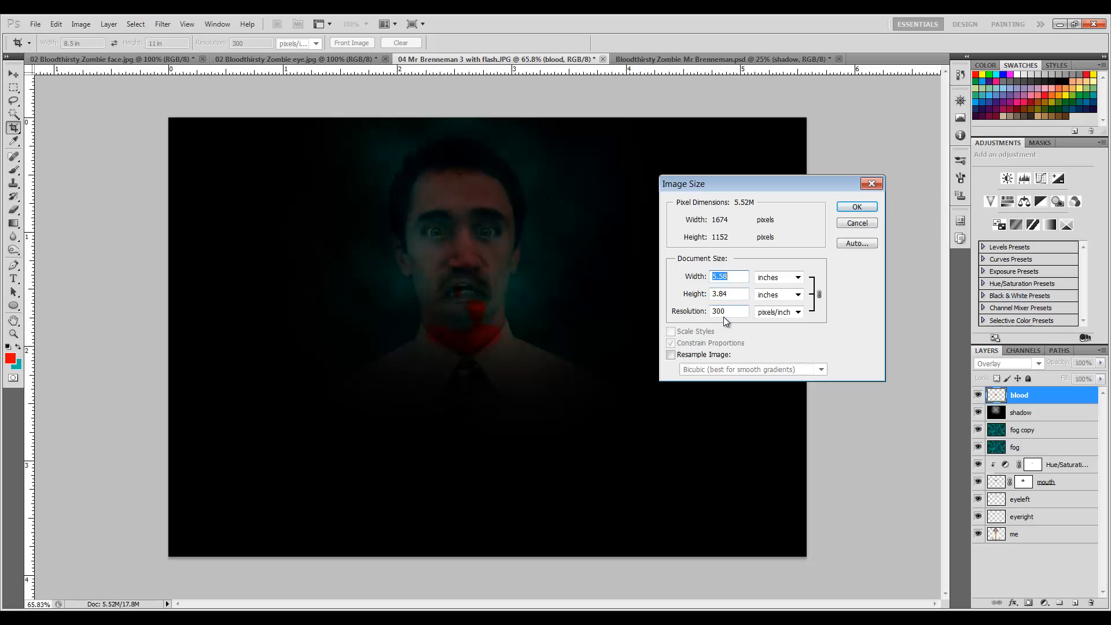
click(871, 208)
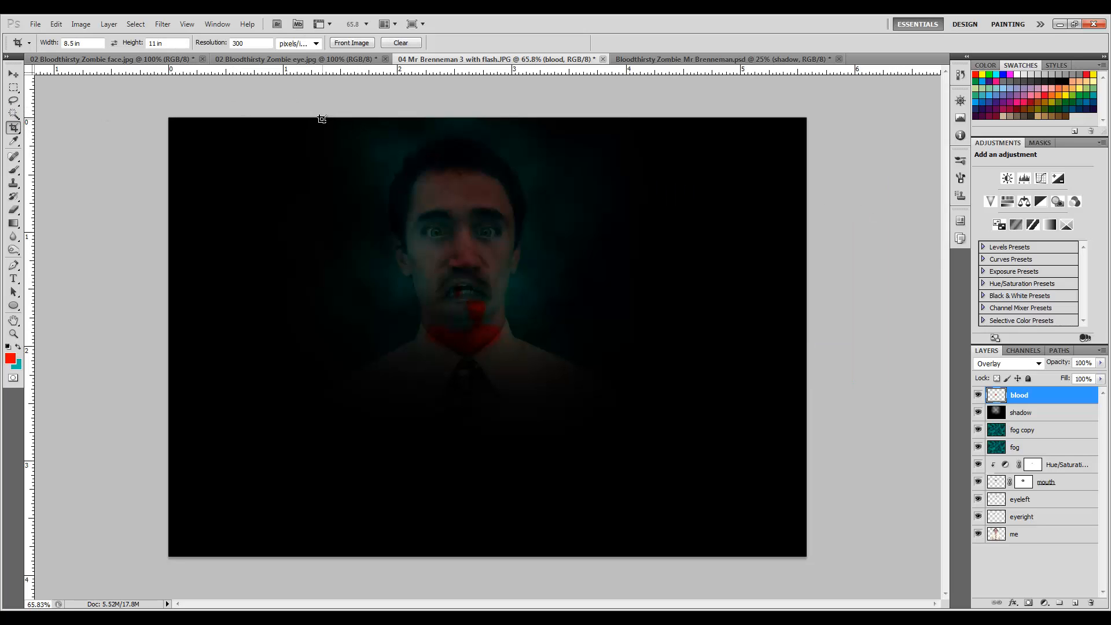
Crop the image to a portrait frame centred on the face, hiding rather than deleting the cropped area.
drag(326, 118, 785, 597)
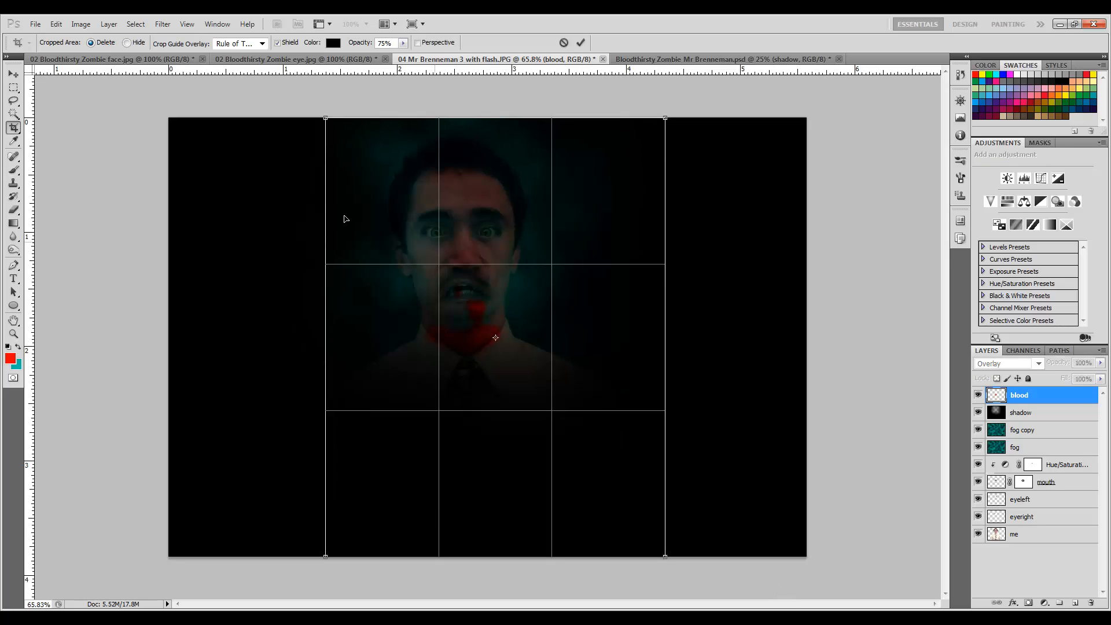
click(127, 44)
drag(519, 288, 486, 288)
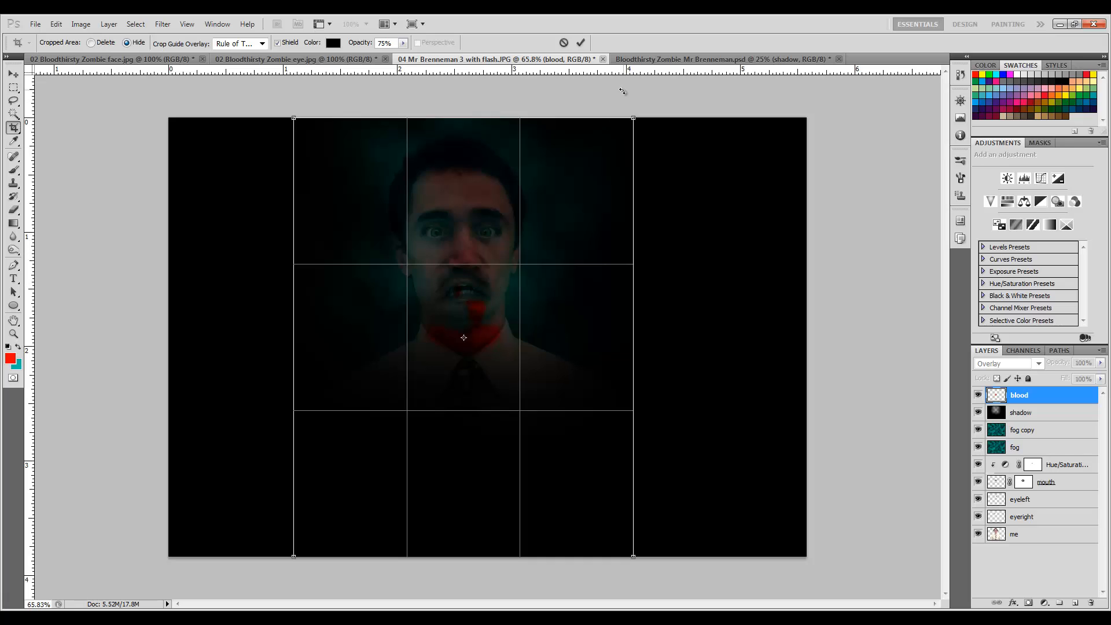
key(Return)
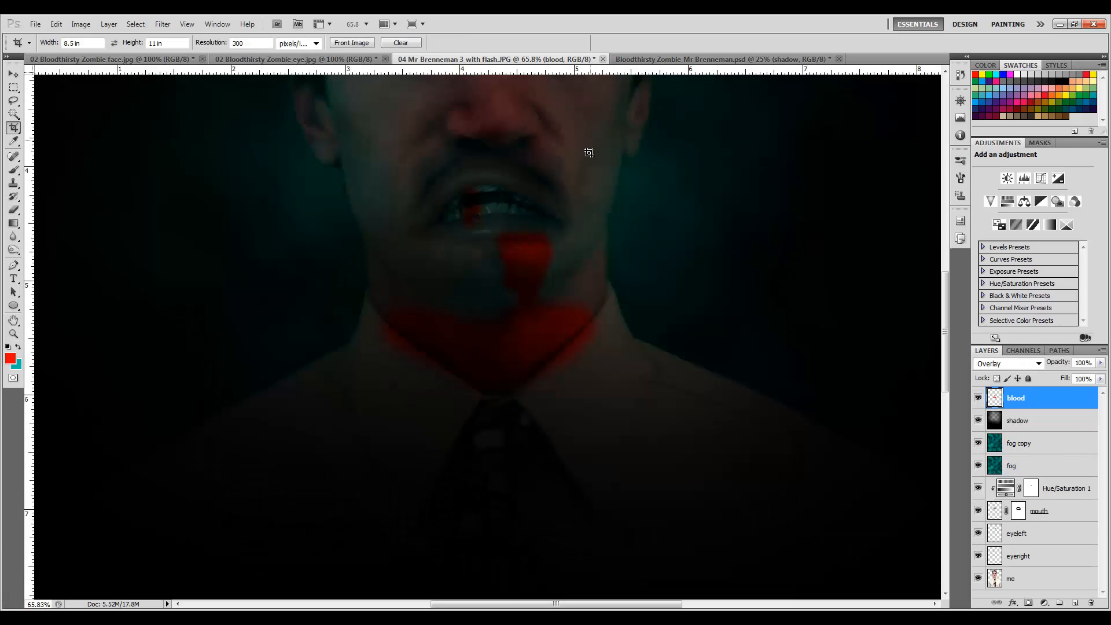
scroll(588, 152, down, 5)
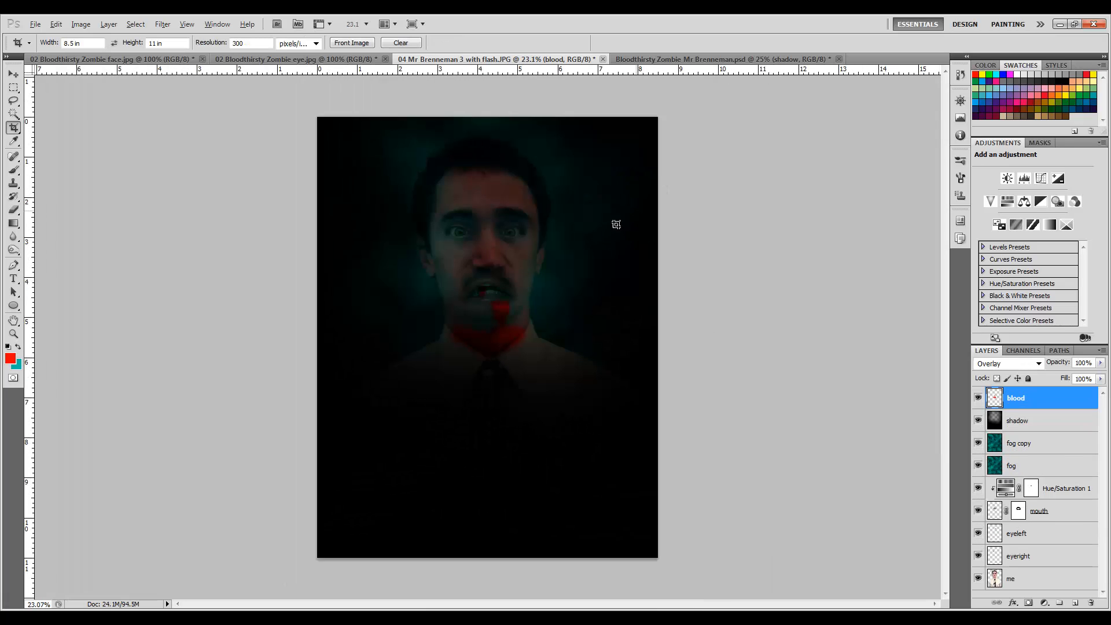